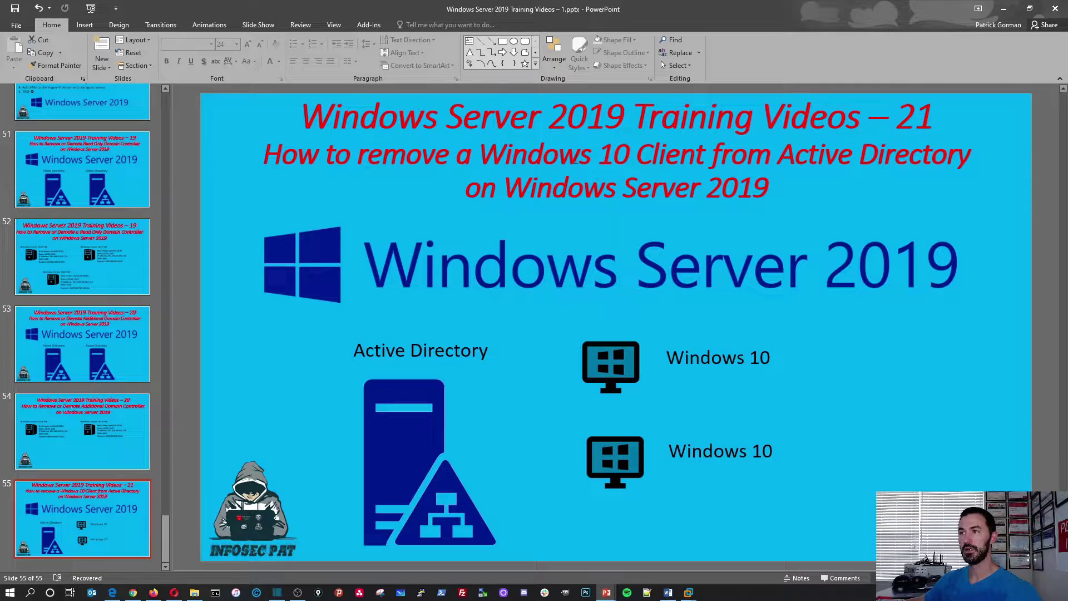
Bring back Active Directory Users and Computers and browse FLORIDA Computers' IT and Star OUs
{"action": "left_click", "coordinate": [1006, 9]}
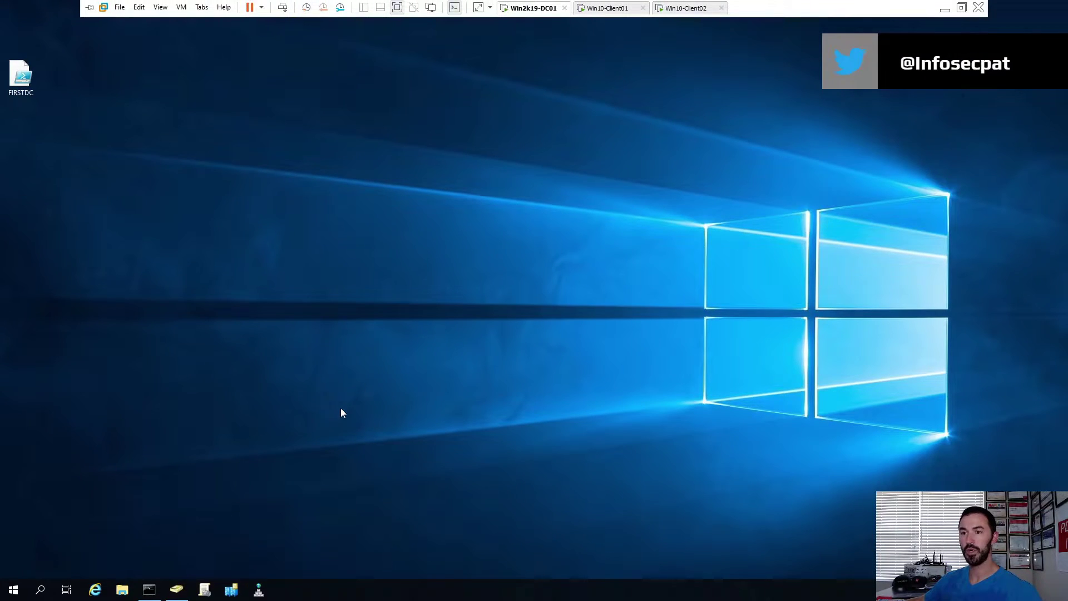
{"action": "left_click", "coordinate": [176, 589]}
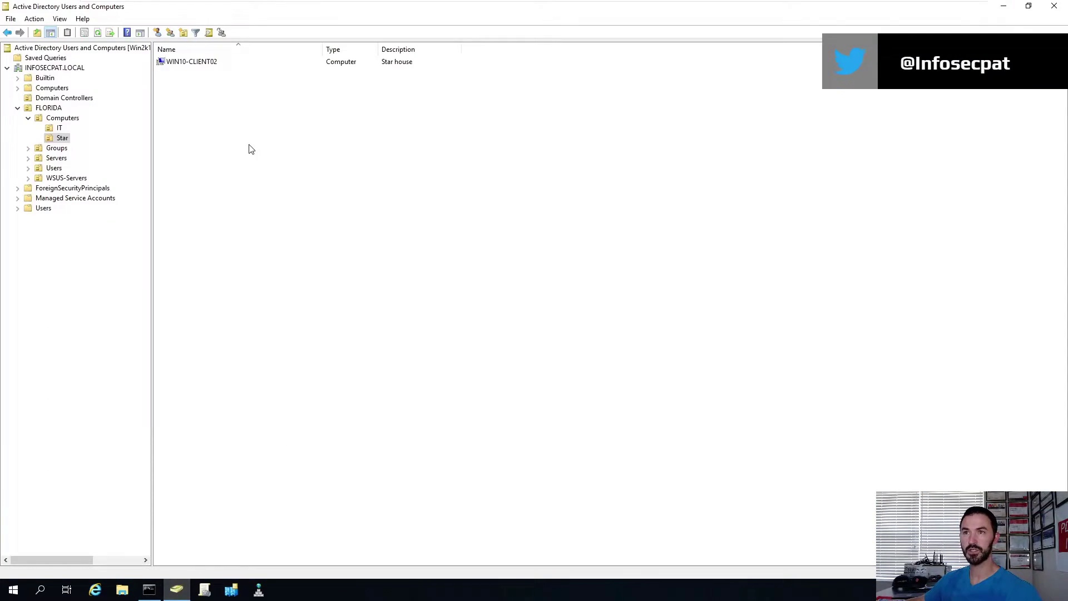
{"action": "left_click", "coordinate": [62, 118]}
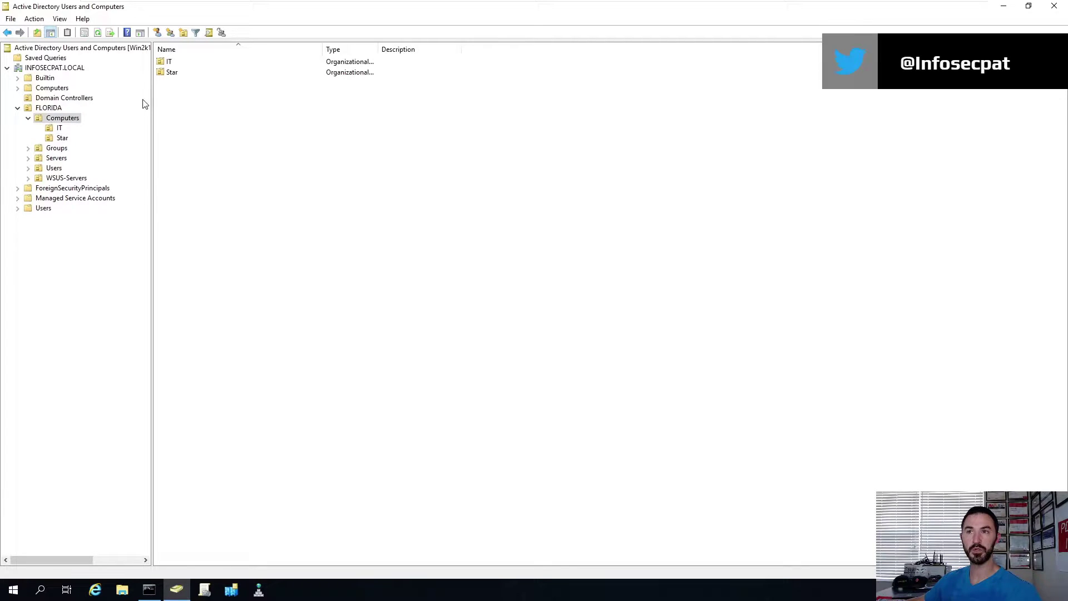
{"action": "left_click", "coordinate": [169, 71]}
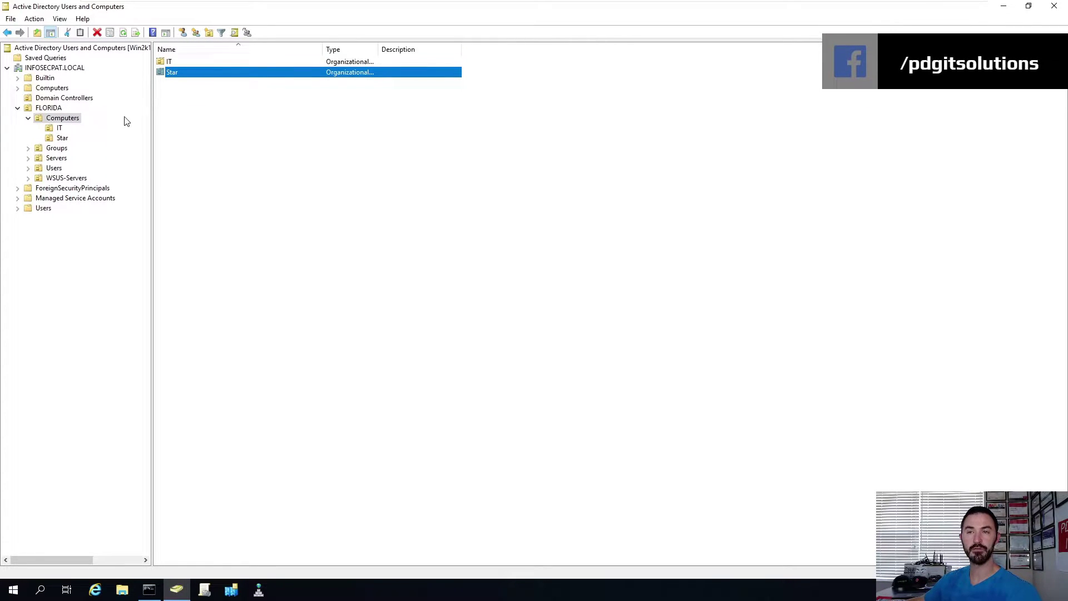
{"action": "left_click", "coordinate": [60, 128]}
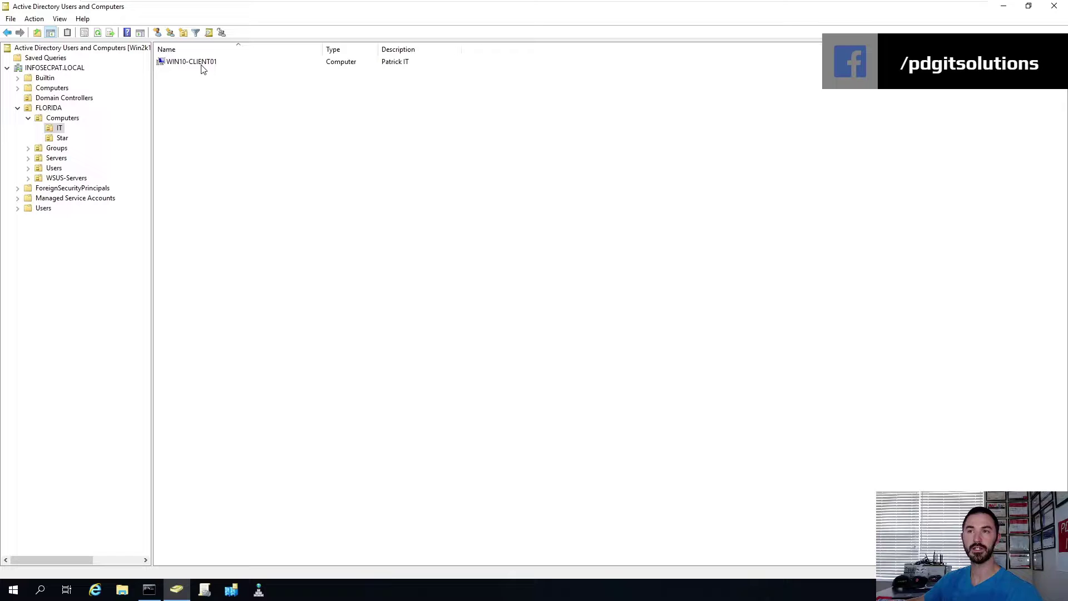
{"action": "left_click", "coordinate": [63, 138]}
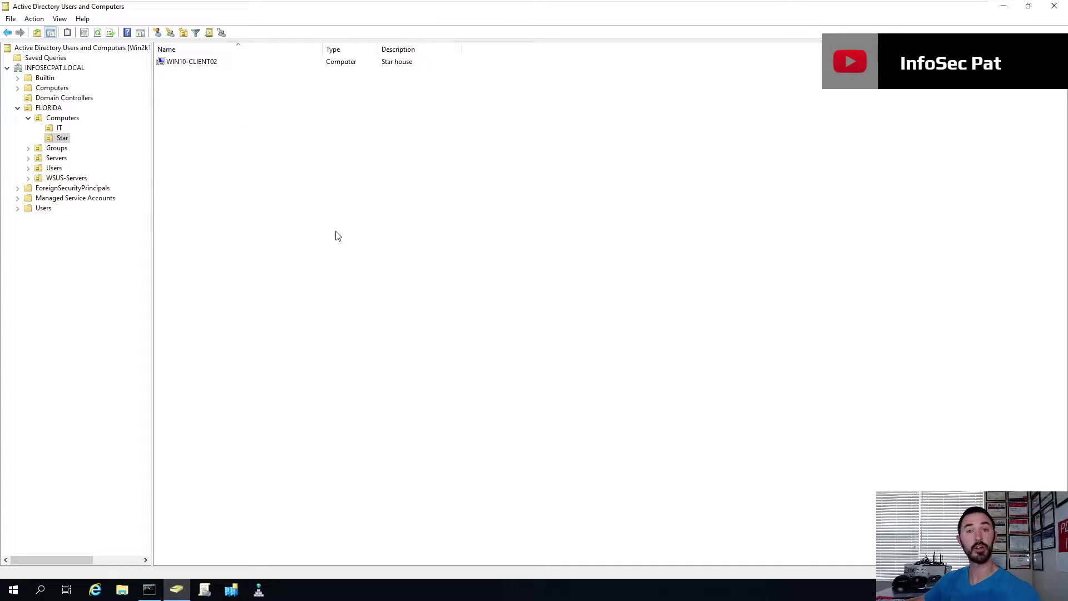
Bring down VMware's full-screen toolbar to reach the Win10-Client01 tab
{"action": "mouse_move", "coordinate": [453, 2]}
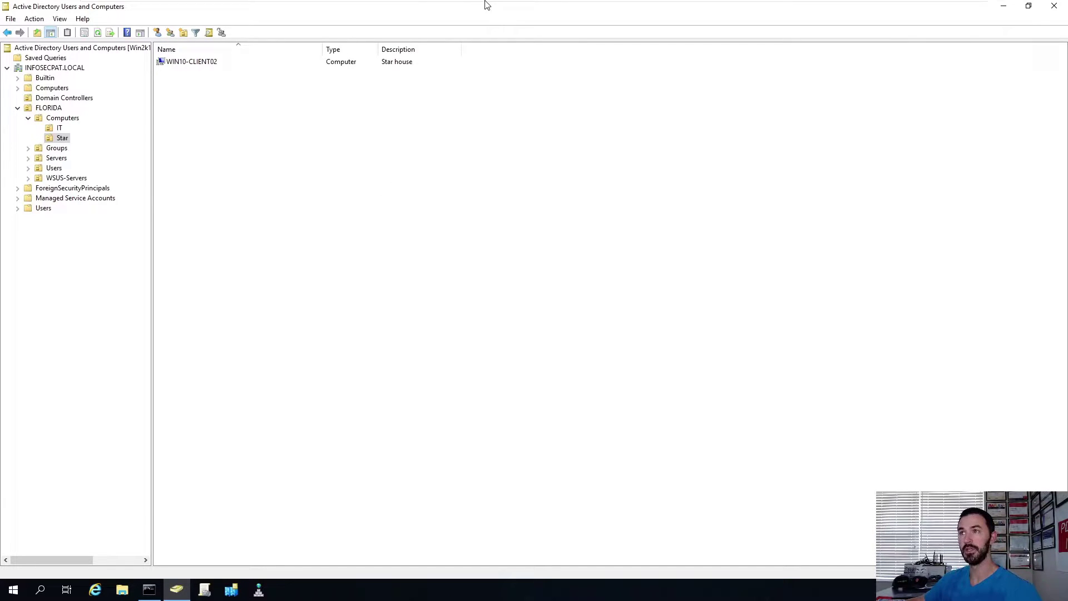
{"action": "mouse_move", "coordinate": [486, 2]}
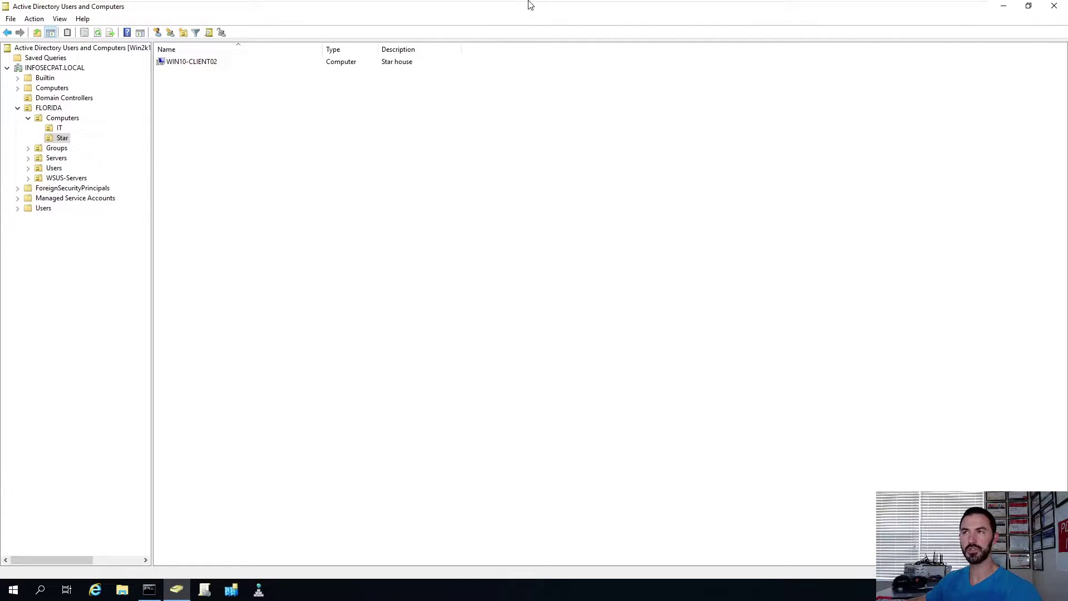
Sign in to Win10-Client01 as User1, retyping the password after an incorrect attempt
{"action": "mouse_move", "coordinate": [555, 12]}
{"action": "left_click", "coordinate": [588, 16]}
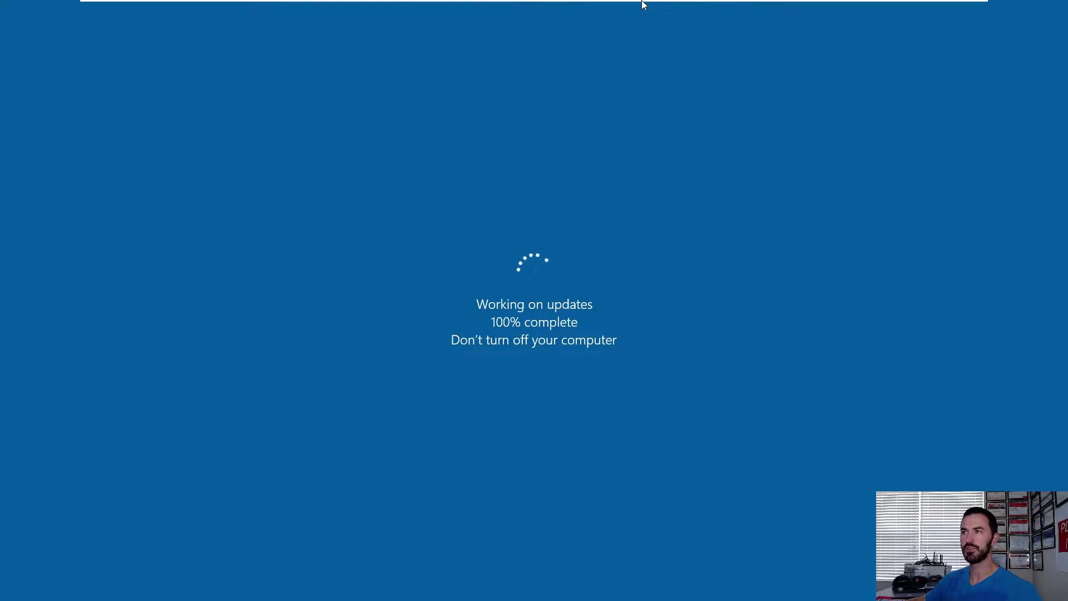
{"action": "left_click", "coordinate": [679, 16]}
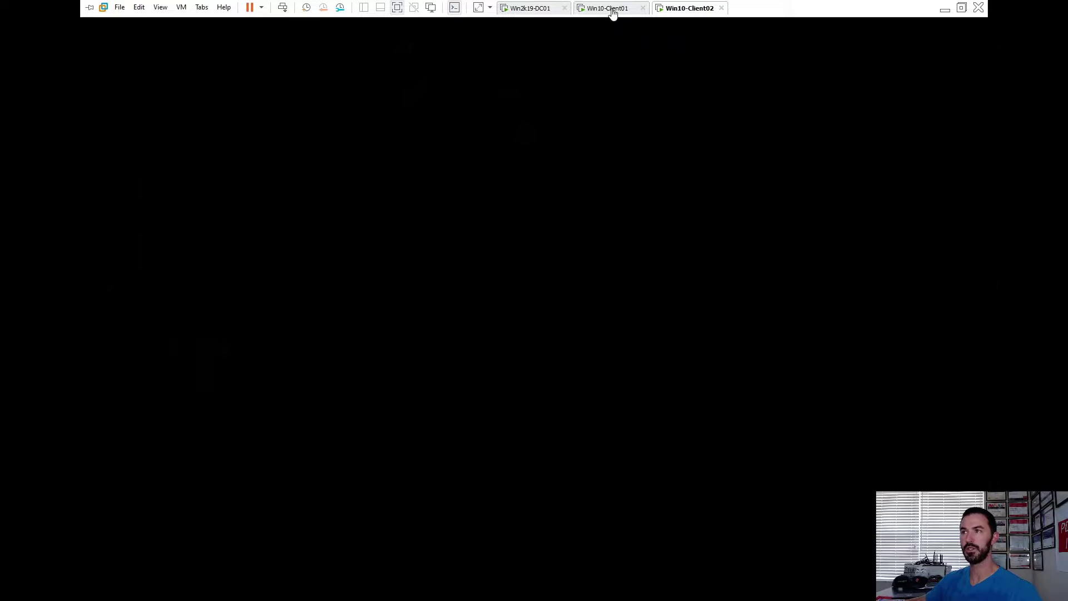
{"action": "left_click", "coordinate": [612, 14]}
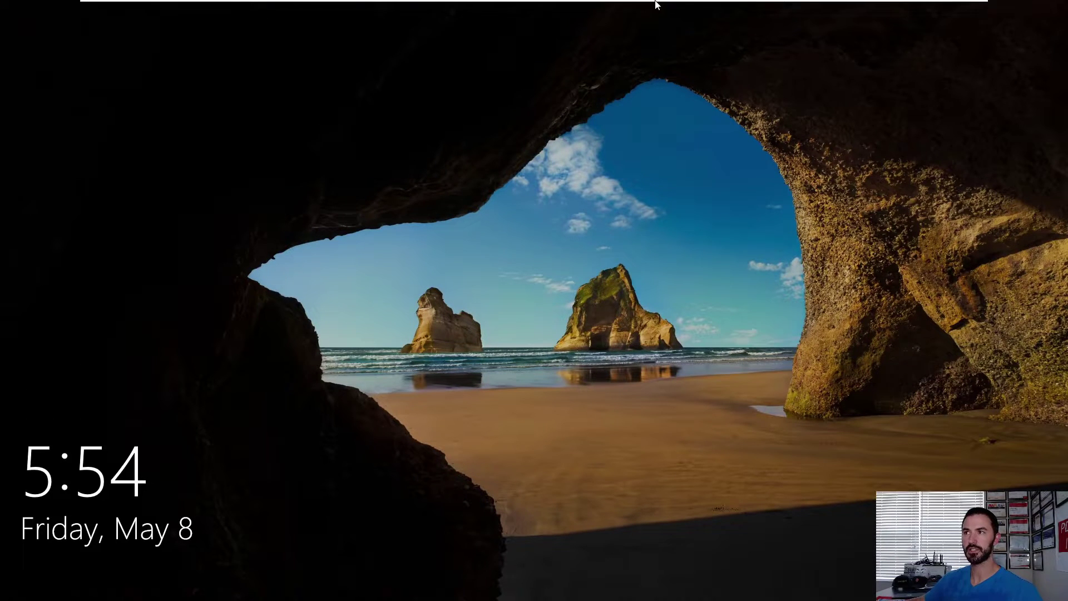
{"action": "mouse_move", "coordinate": [655, 4]}
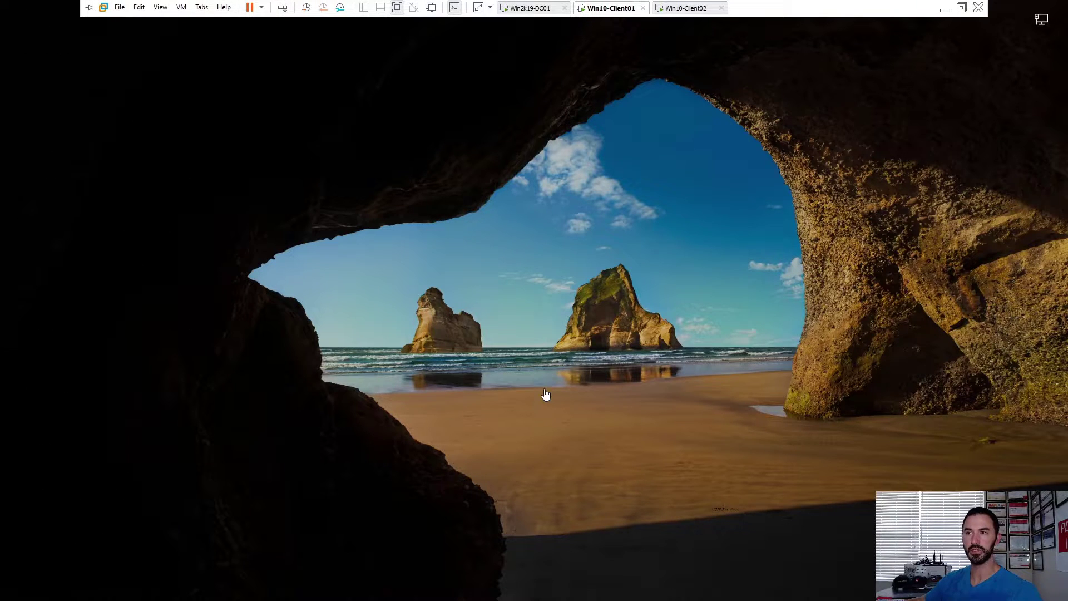
{"action": "left_click", "coordinate": [508, 375]}
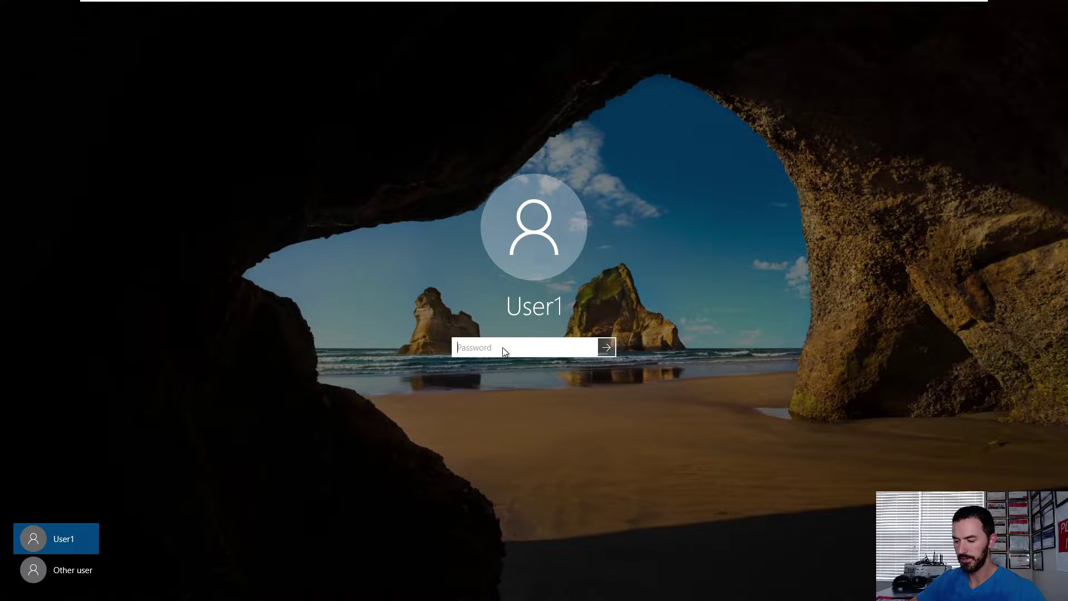
{"action": "type", "text": "*******"}
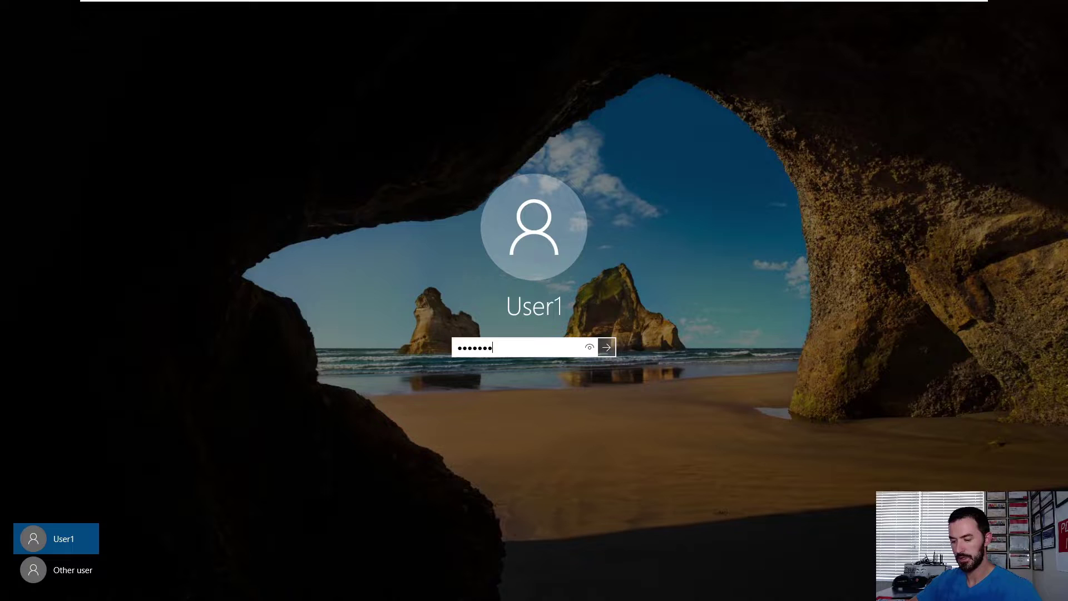
{"action": "type", "text": "*****"}
{"action": "key", "text": "Return"}
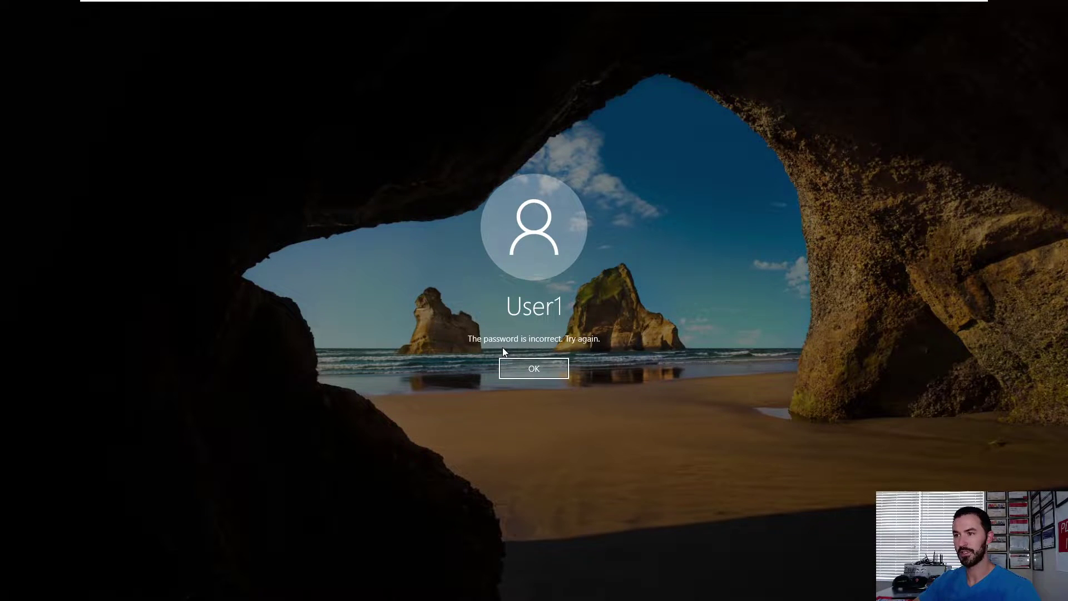
{"action": "key", "text": "Return"}
{"action": "type", "text": "**"}
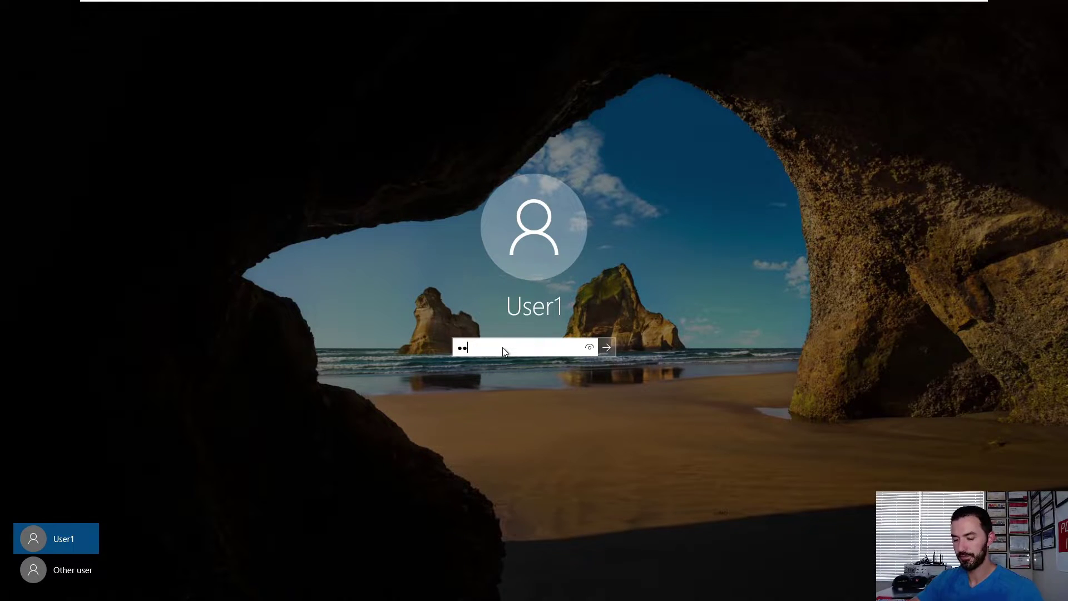
{"action": "type", "text": "********"}
{"action": "key", "text": "Return"}
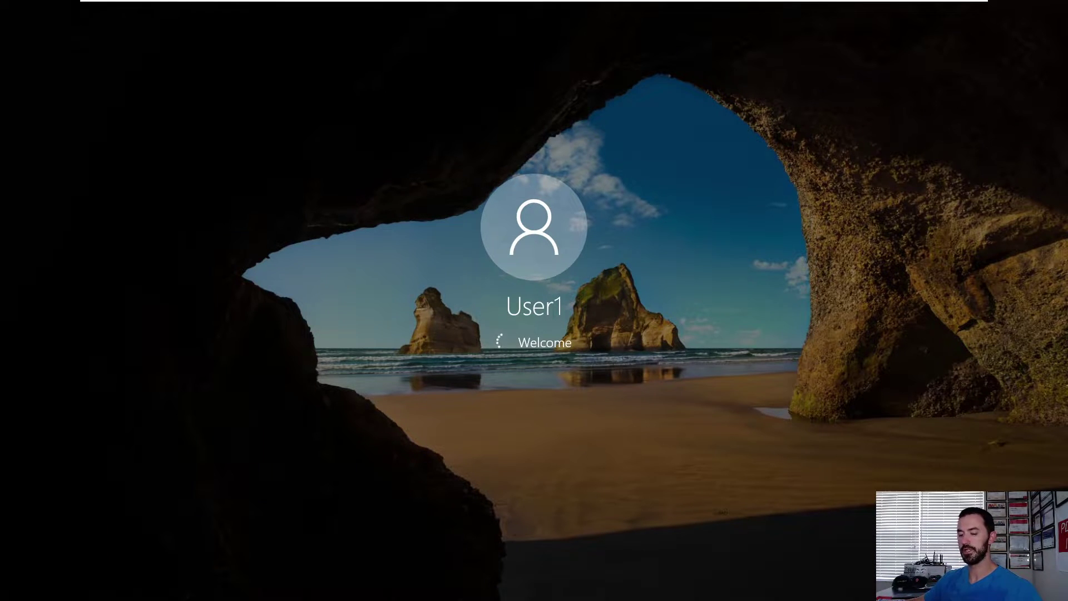
Sign in to Win10-Client02 as User2, then return to Win10-Client01
{"action": "left_click", "coordinate": [687, 8]}
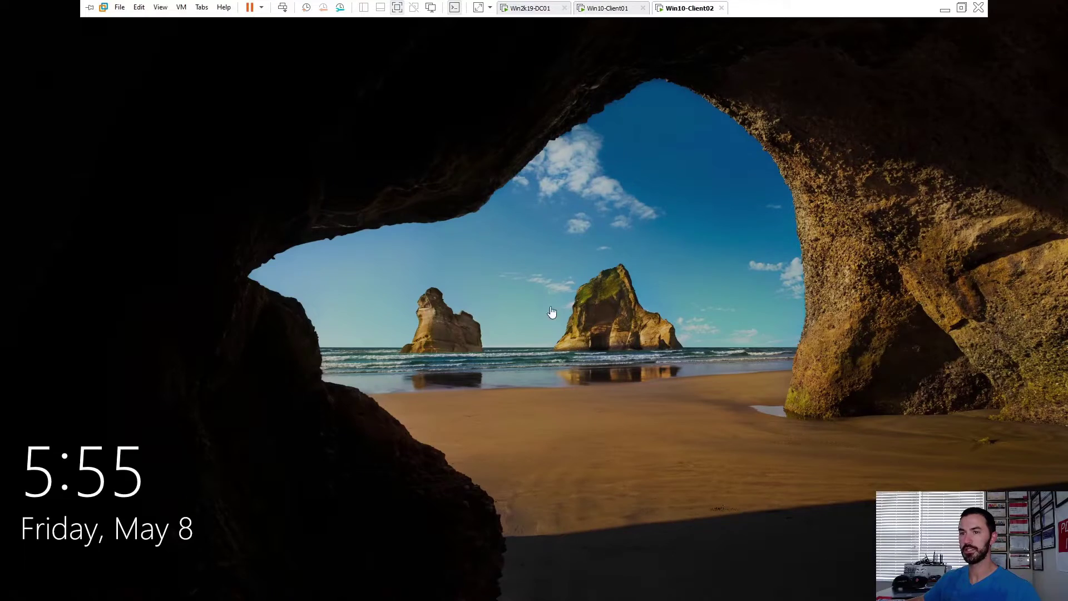
{"action": "left_click", "coordinate": [511, 339]}
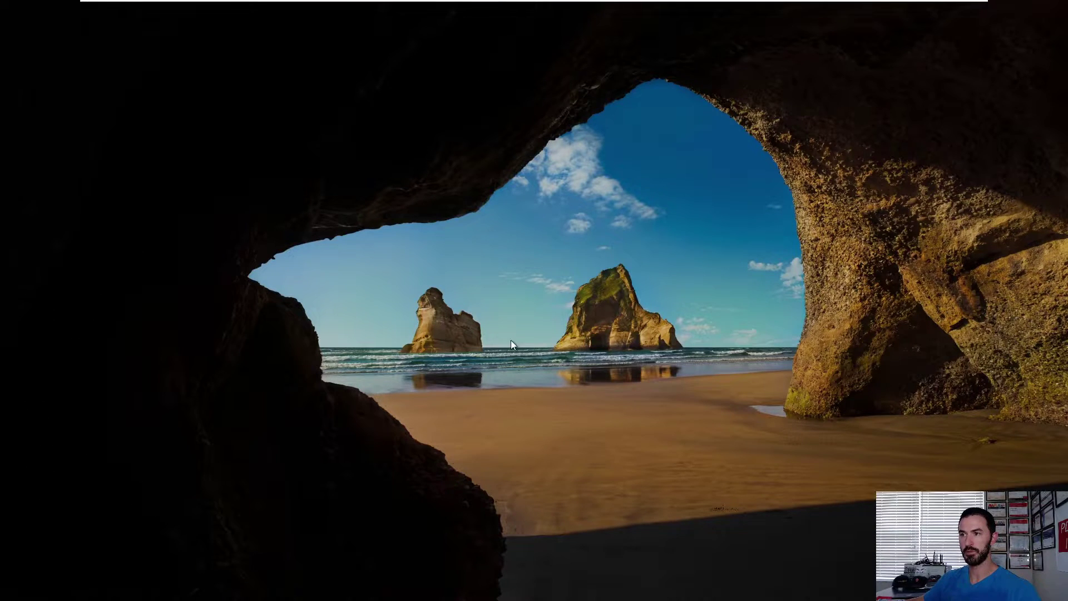
{"action": "type", "text": "*****"}
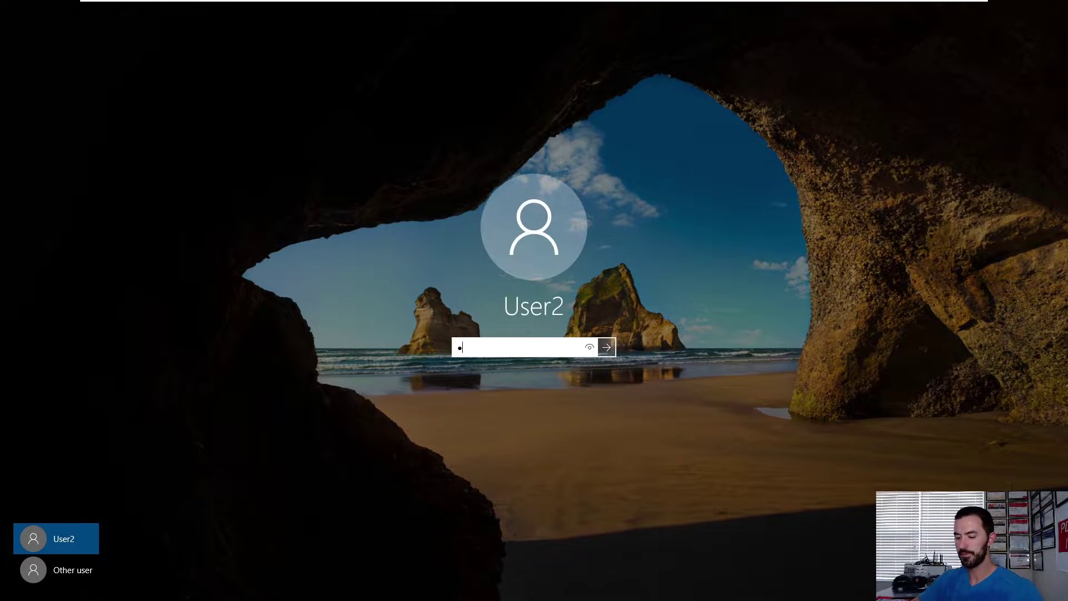
{"action": "type", "text": "*****"}
{"action": "key", "text": "Return"}
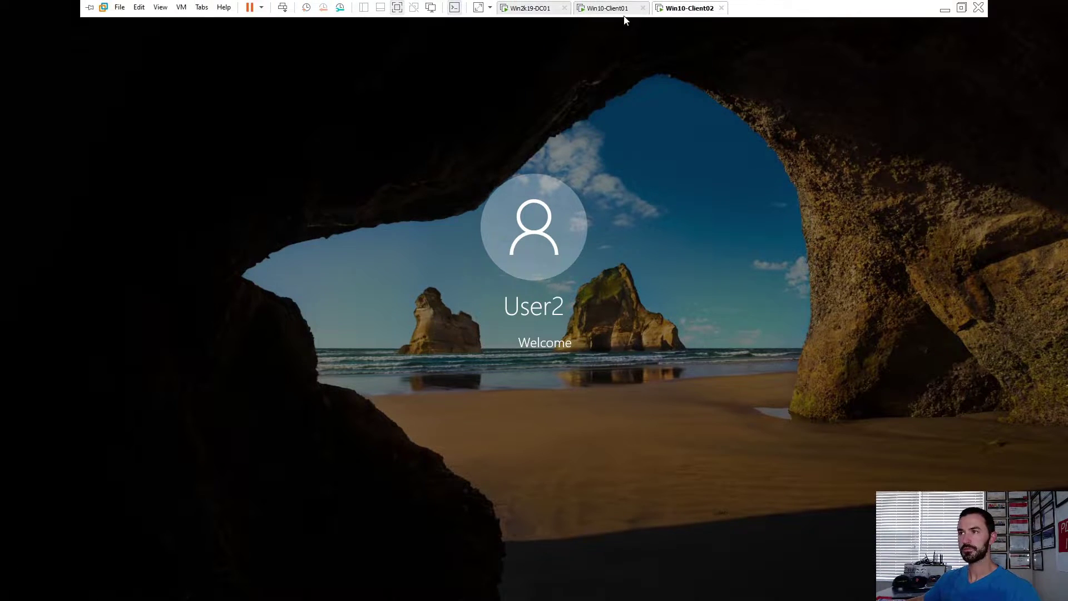
{"action": "left_click", "coordinate": [615, 10]}
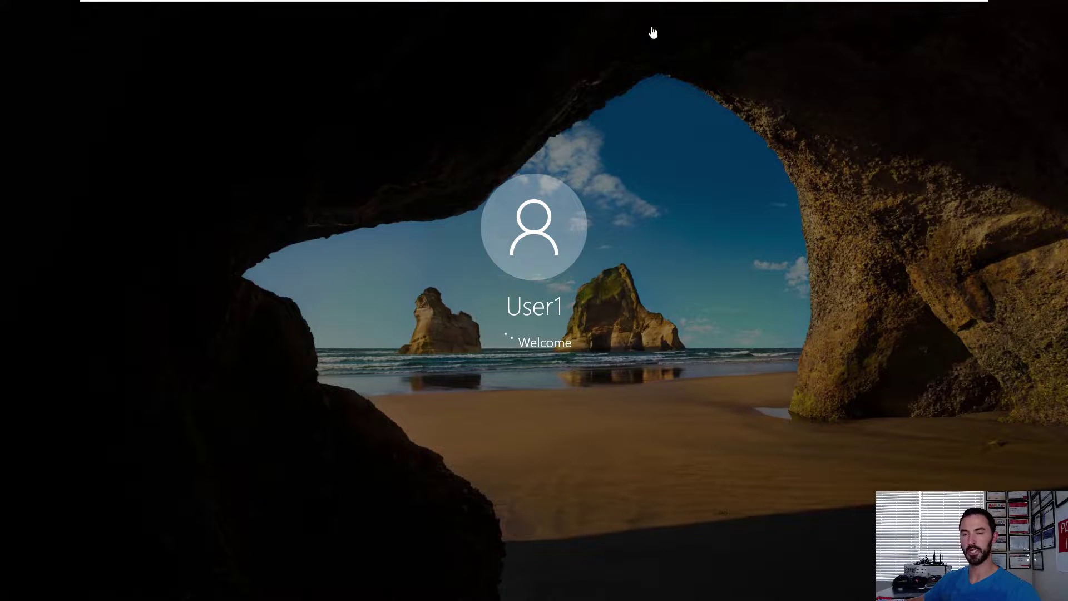
{"action": "mouse_move", "coordinate": [518, 4]}
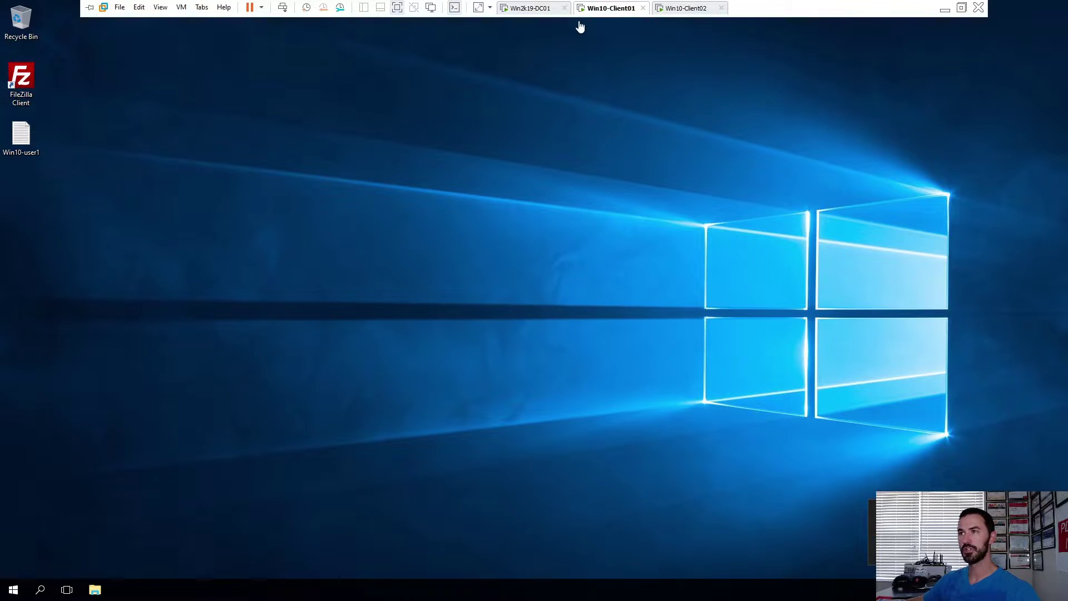
{"action": "right_click", "coordinate": [13, 589]}
{"action": "left_click", "coordinate": [61, 531]}
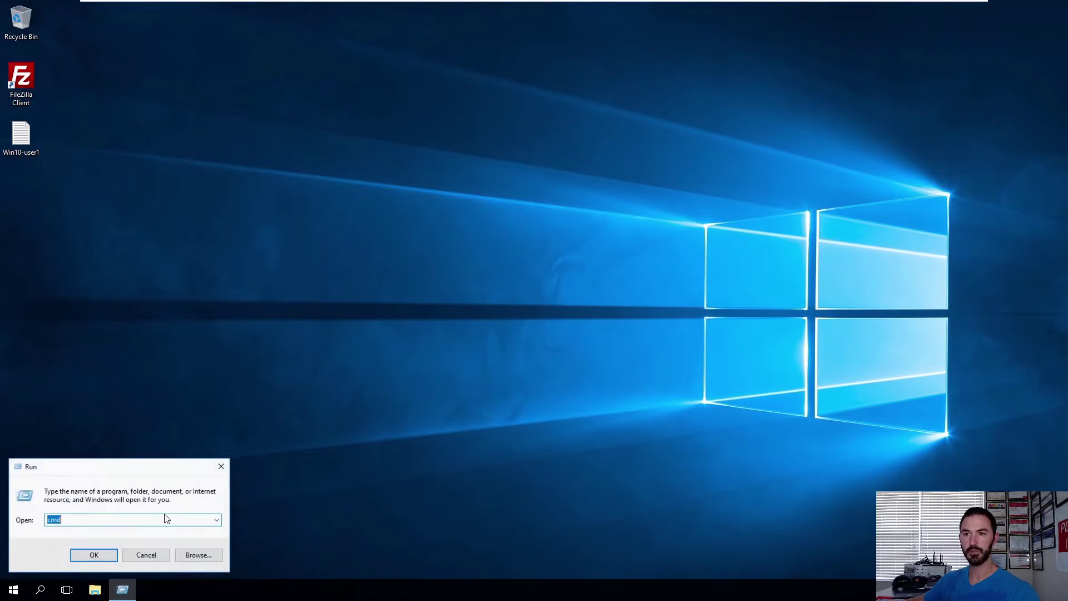
{"action": "key", "text": "Return"}
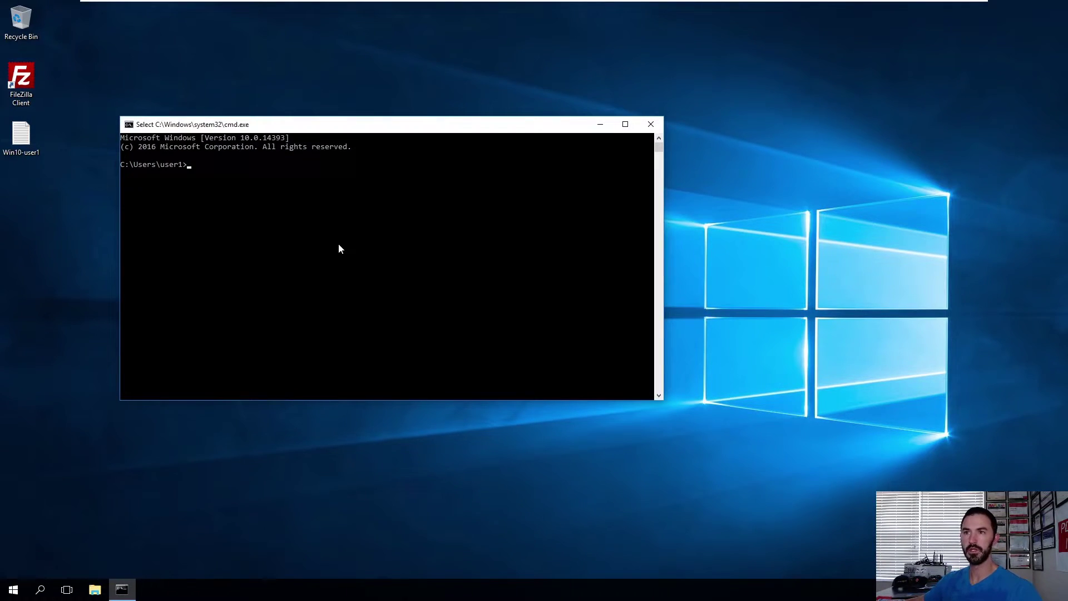
{"action": "type", "text": "se"}
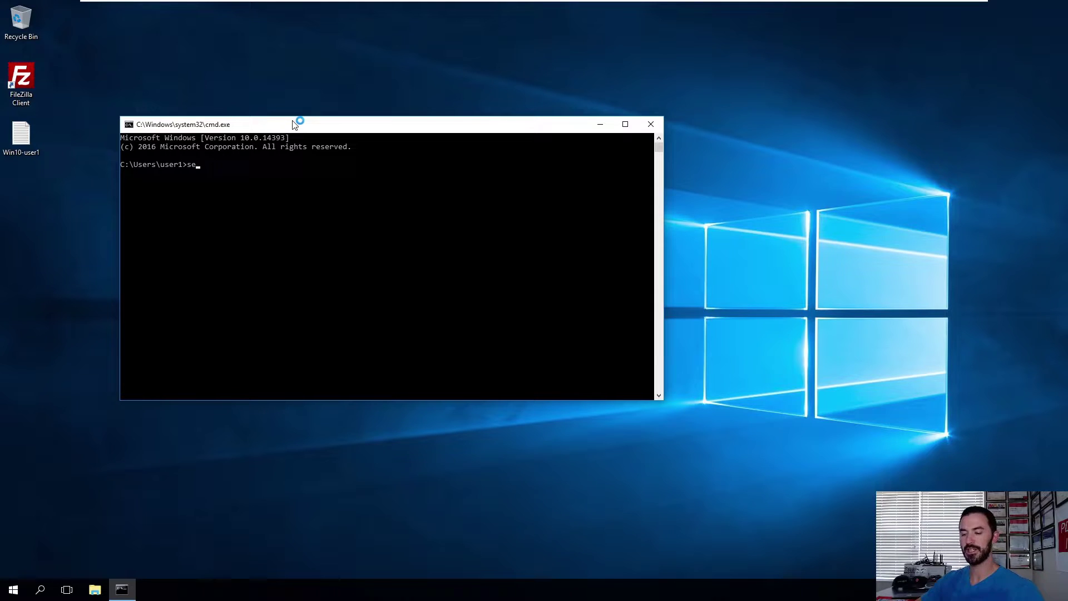
{"action": "type", "text": "t"}
{"action": "key", "text": "Return"}
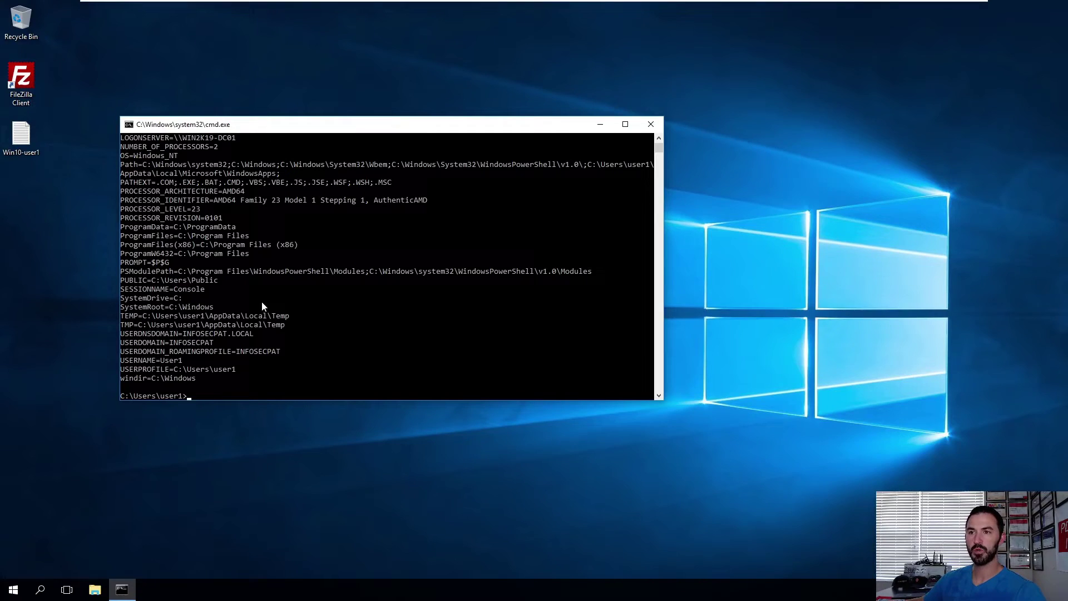
{"action": "left_click_drag", "start_coordinate": [314, 128], "coordinate": [370, 122]}
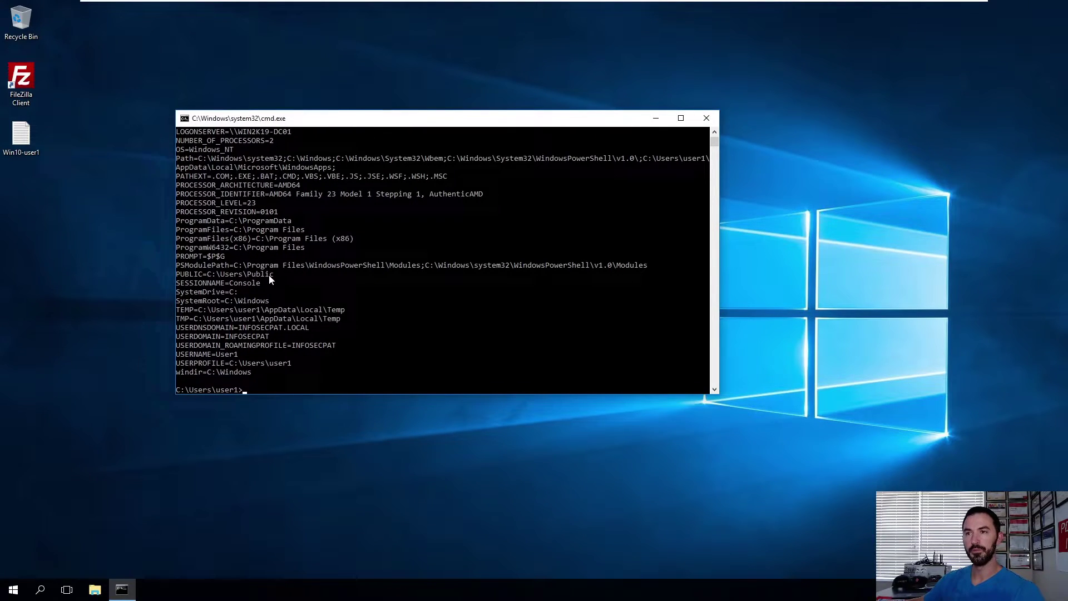
{"action": "scroll", "coordinate": [275, 239], "scroll_direction": "up", "scroll_amount": 1}
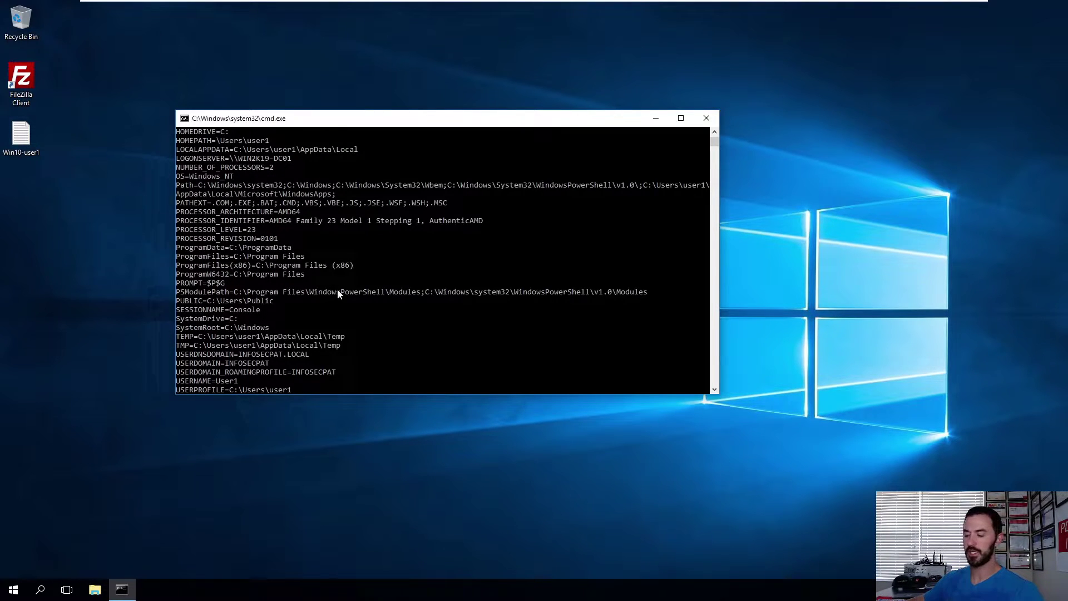
{"action": "scroll", "coordinate": [338, 293], "scroll_direction": "down", "scroll_amount": 1}
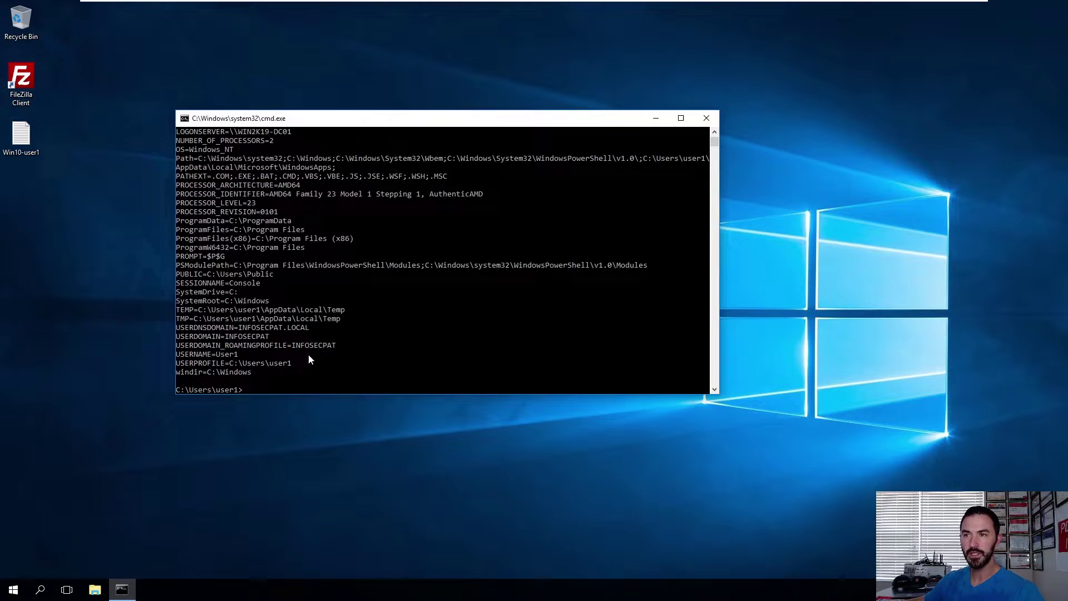
{"action": "left_click_drag", "start_coordinate": [342, 346], "coordinate": [196, 330]}
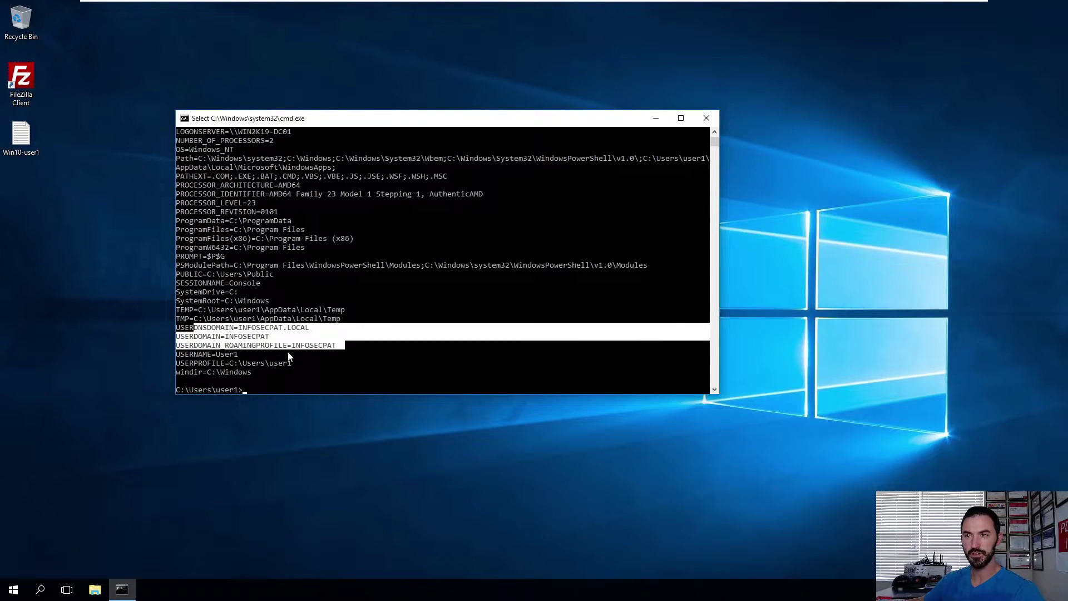
{"action": "left_click", "coordinate": [289, 355]}
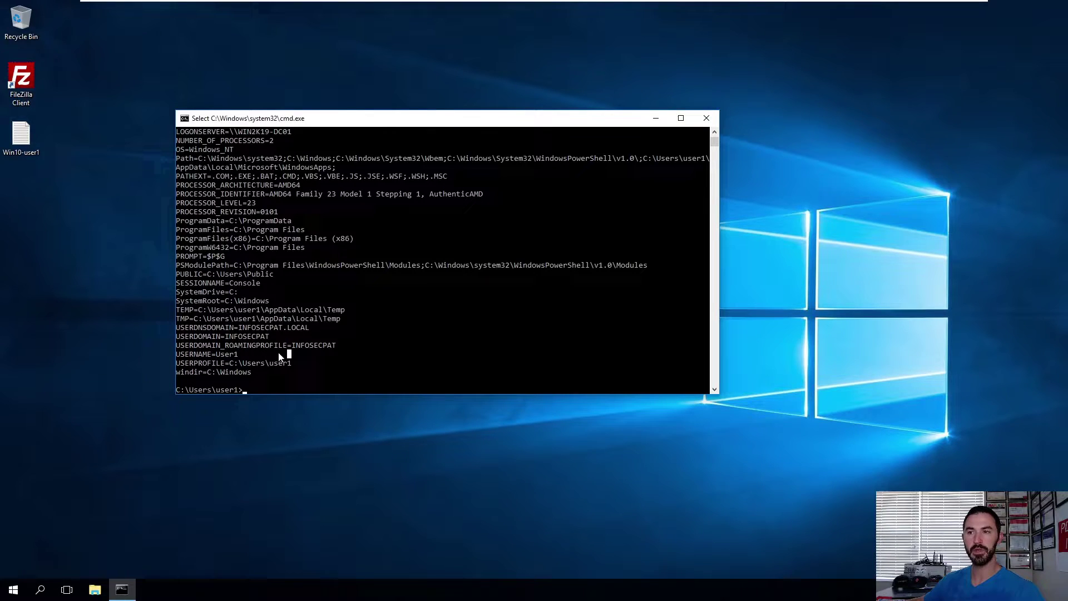
{"action": "left_click_drag", "start_coordinate": [222, 355], "coordinate": [189, 329]}
{"action": "left_click", "coordinate": [316, 354]}
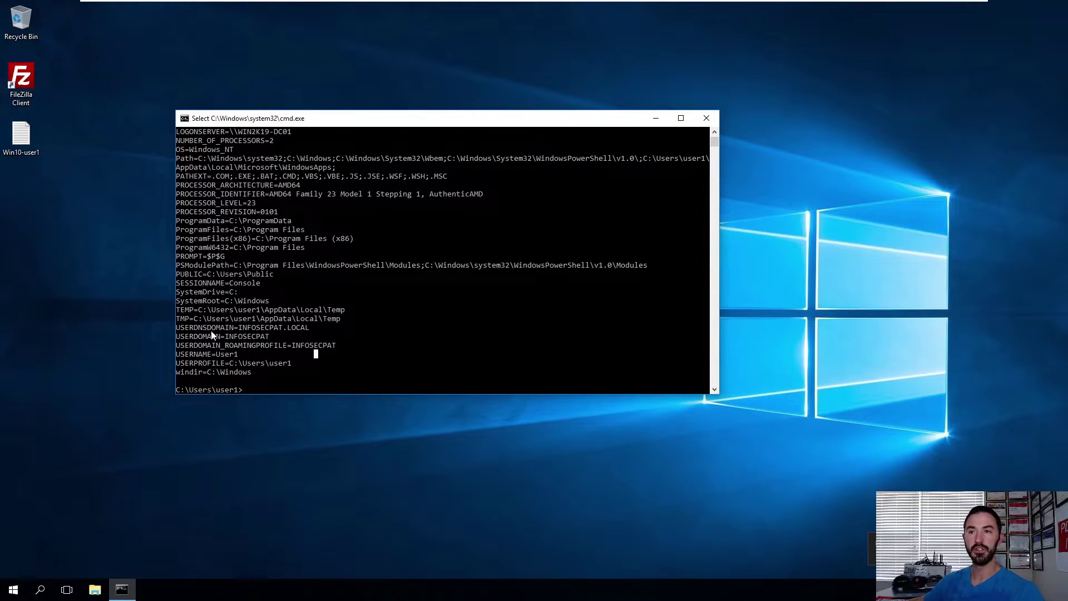
{"action": "left_click", "coordinate": [303, 382]}
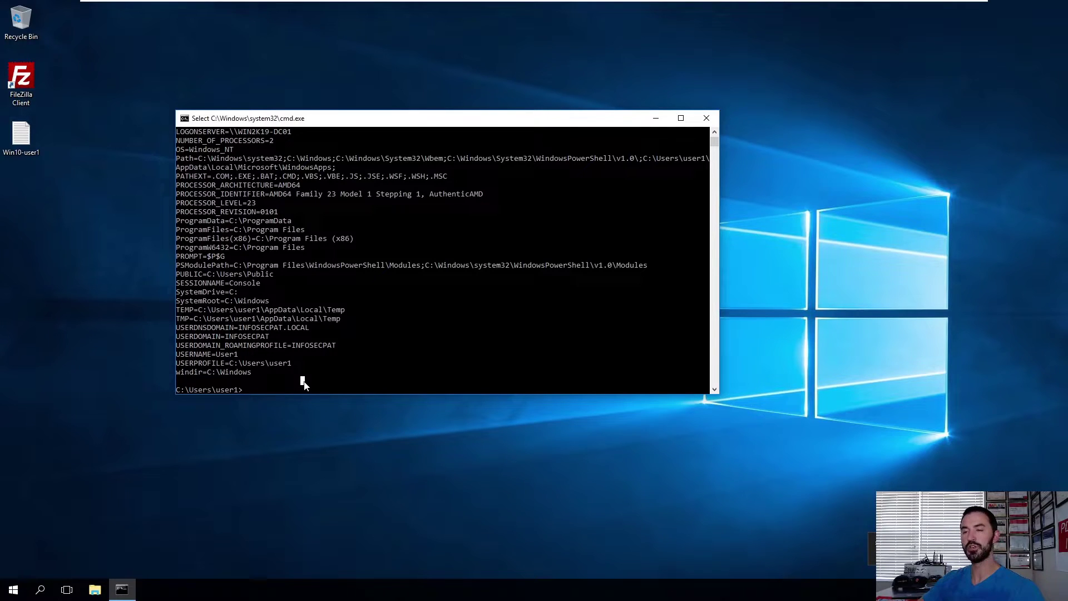
Run echo %logonserver% to confirm the logon server is \\WIN2K19-DC01, then open the Win+X menu
{"action": "type", "text": "echo"}
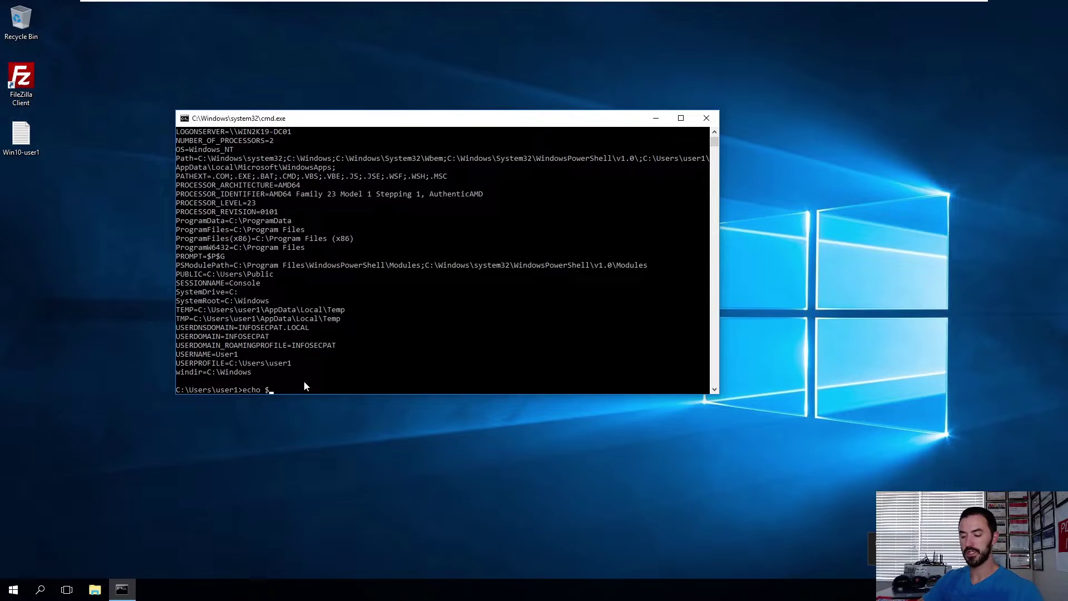
{"action": "type", "text": " %"}
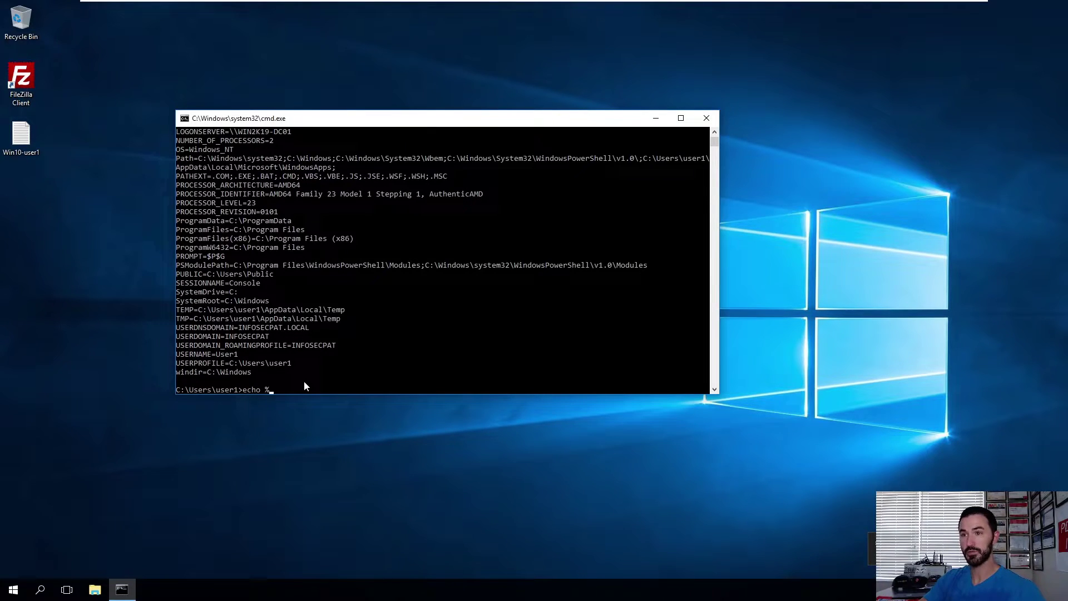
{"action": "type", "text": "logonser"}
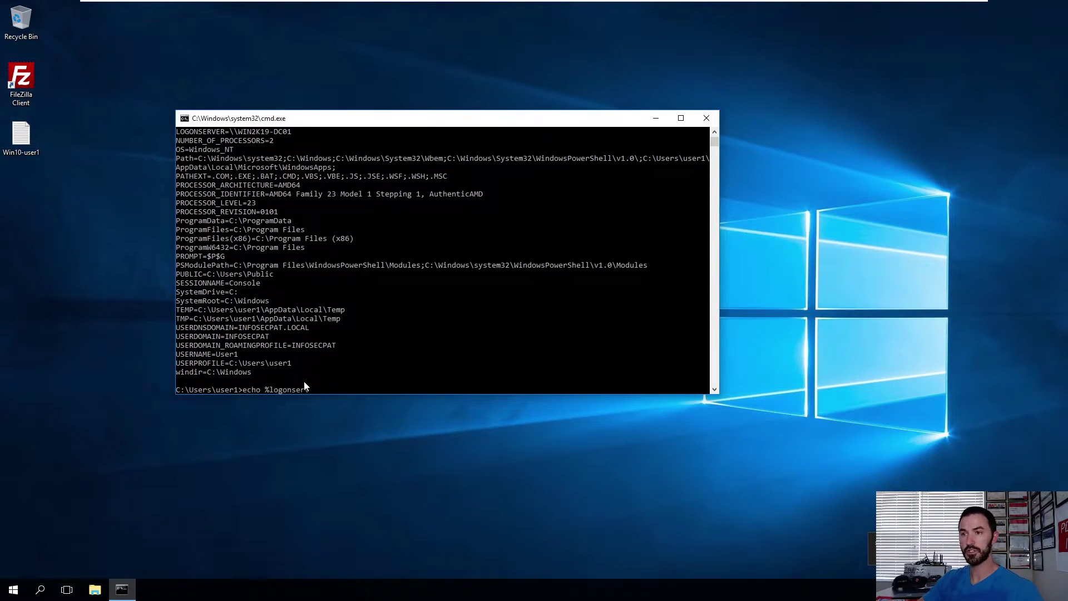
{"action": "type", "text": "ver%"}
{"action": "key", "text": "Return"}
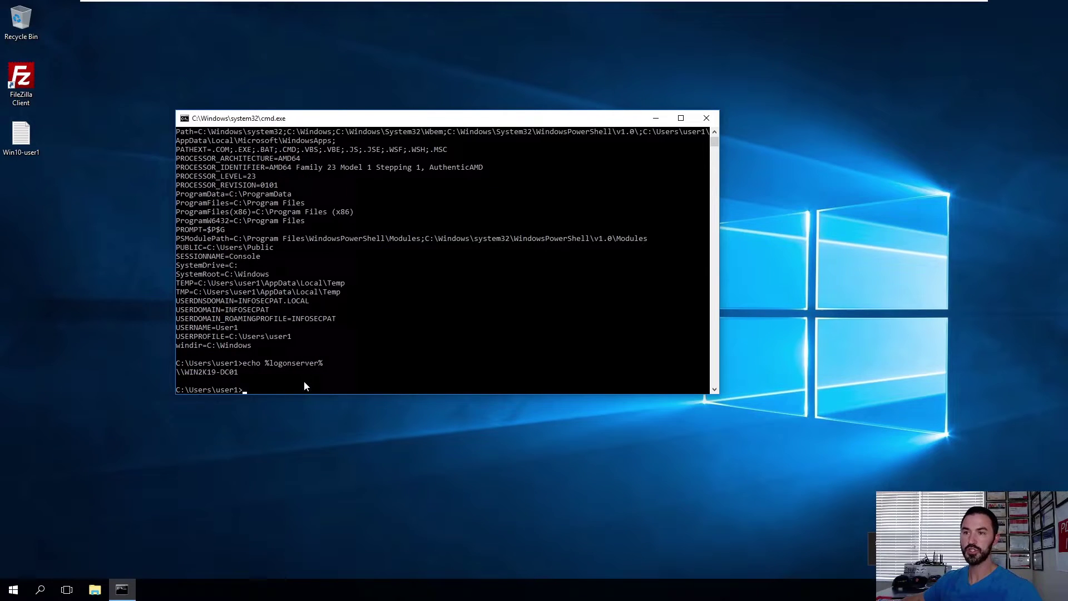
{"action": "left_click_drag", "start_coordinate": [250, 372], "coordinate": [173, 372]}
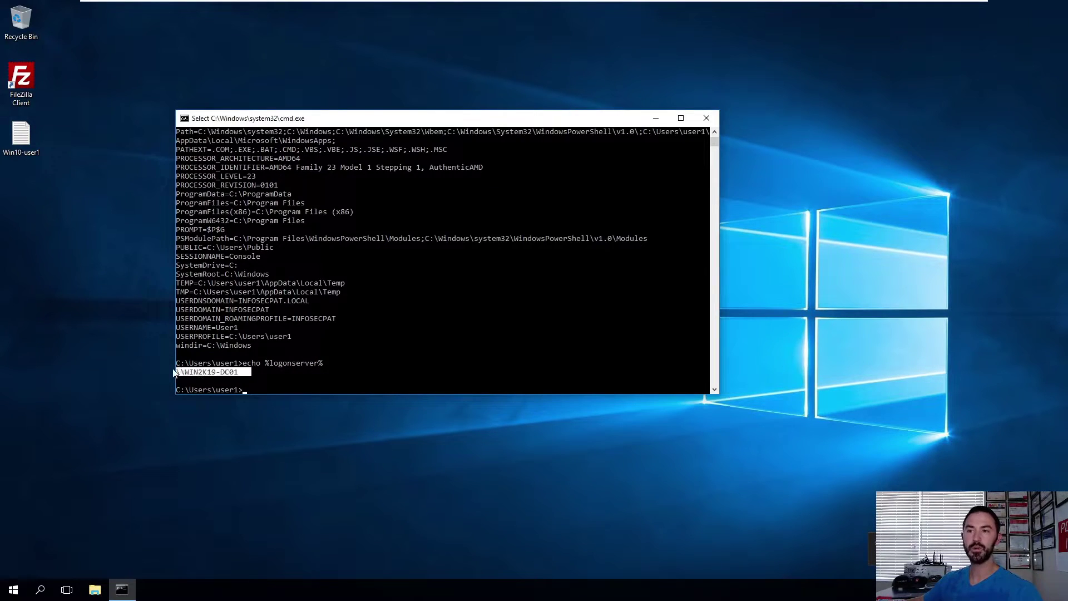
{"action": "left_click", "coordinate": [260, 375]}
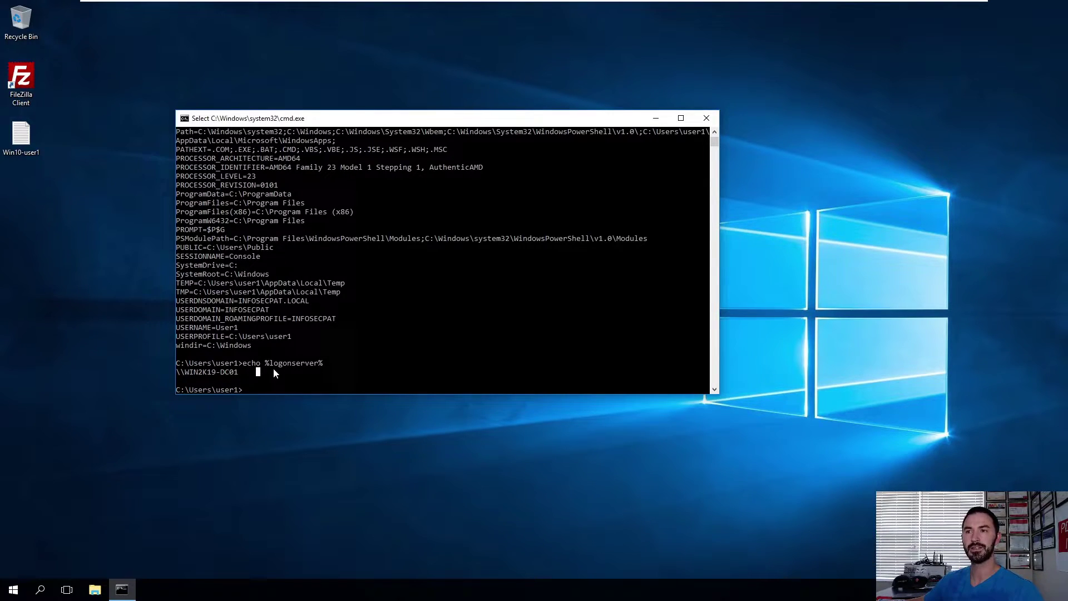
{"action": "right_click", "coordinate": [14, 589]}
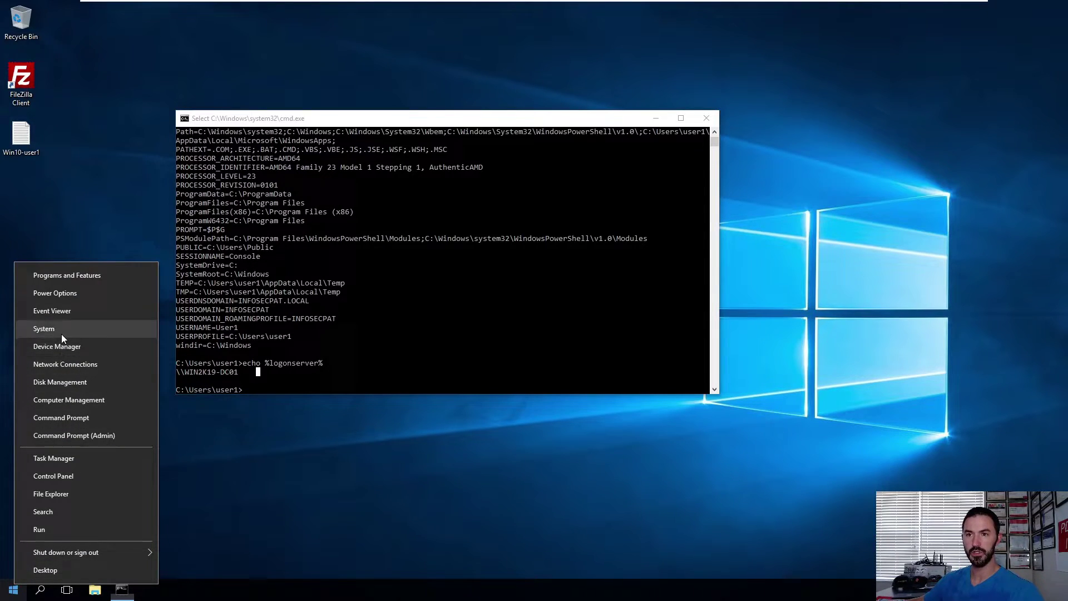
Open the maximized System page and authorise Change settings with administrator credentials
{"action": "left_click", "coordinate": [61, 334]}
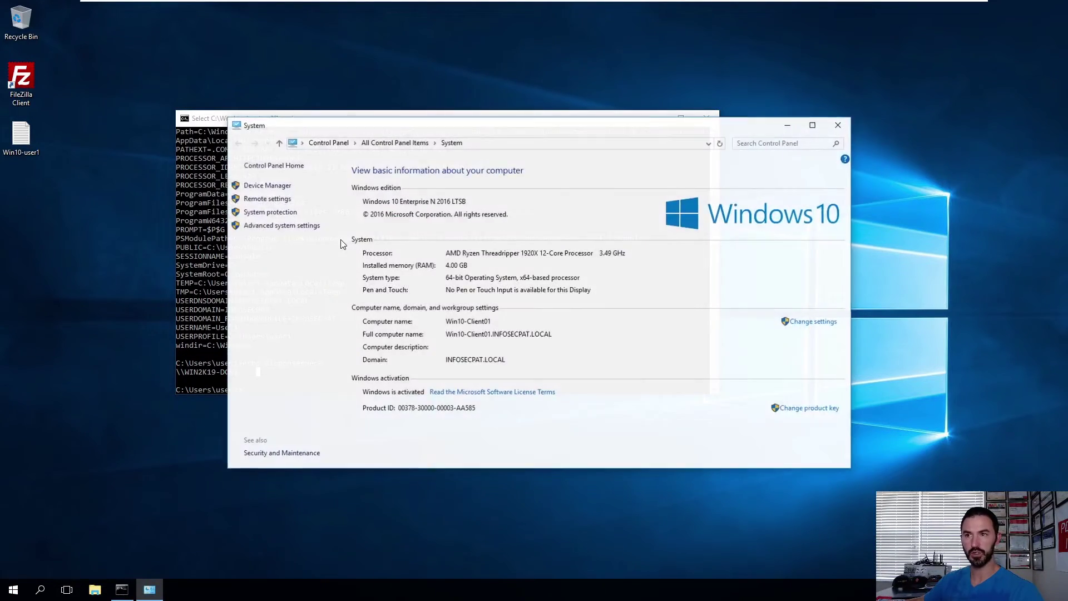
{"action": "double_click", "coordinate": [456, 130]}
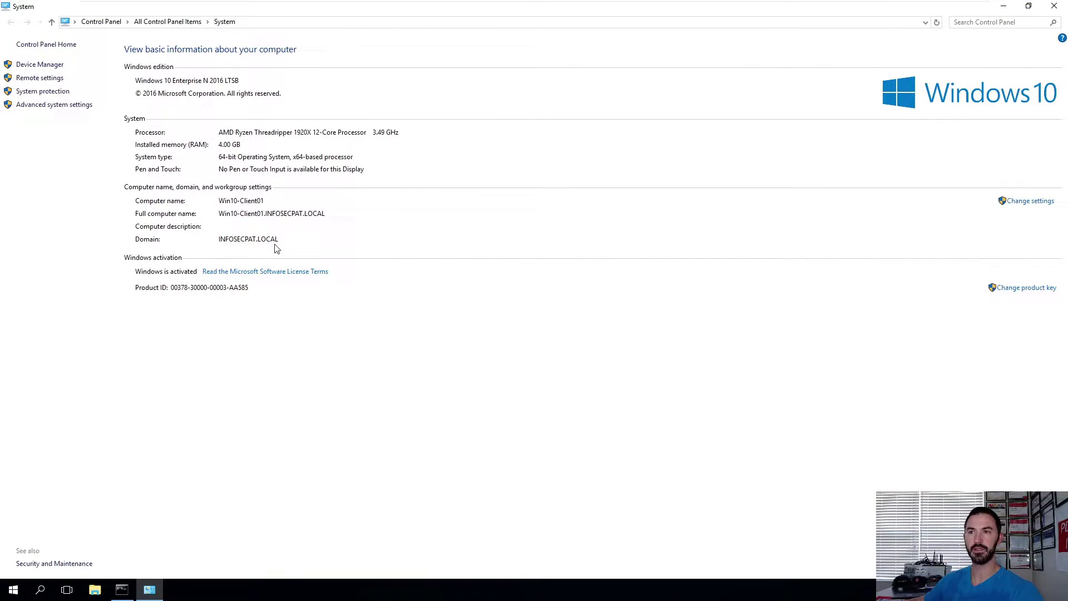
{"action": "left_click", "coordinate": [1031, 204]}
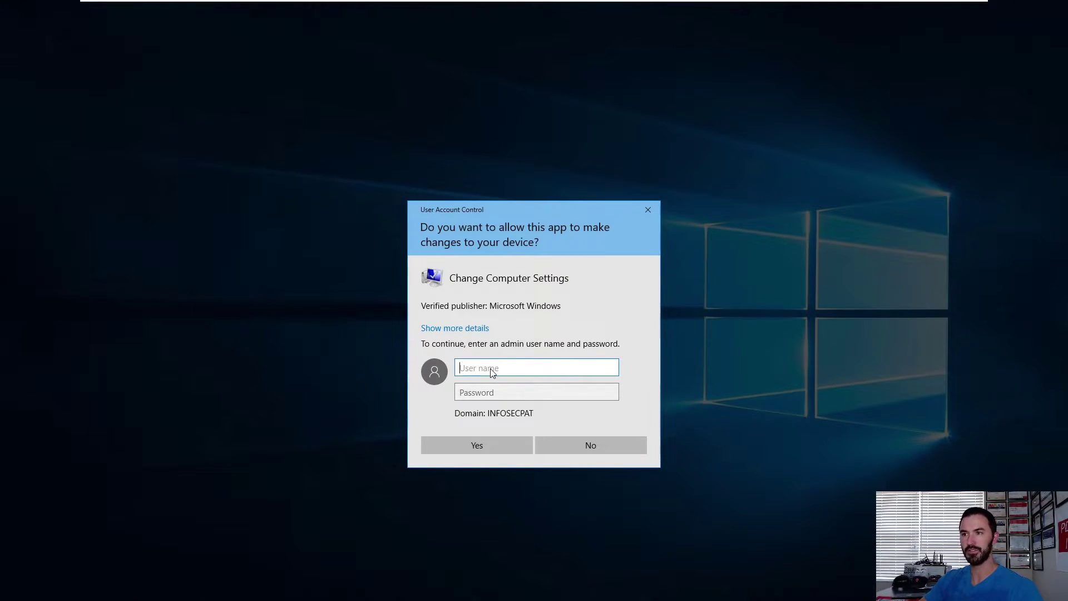
{"action": "type", "text": "administrator"}
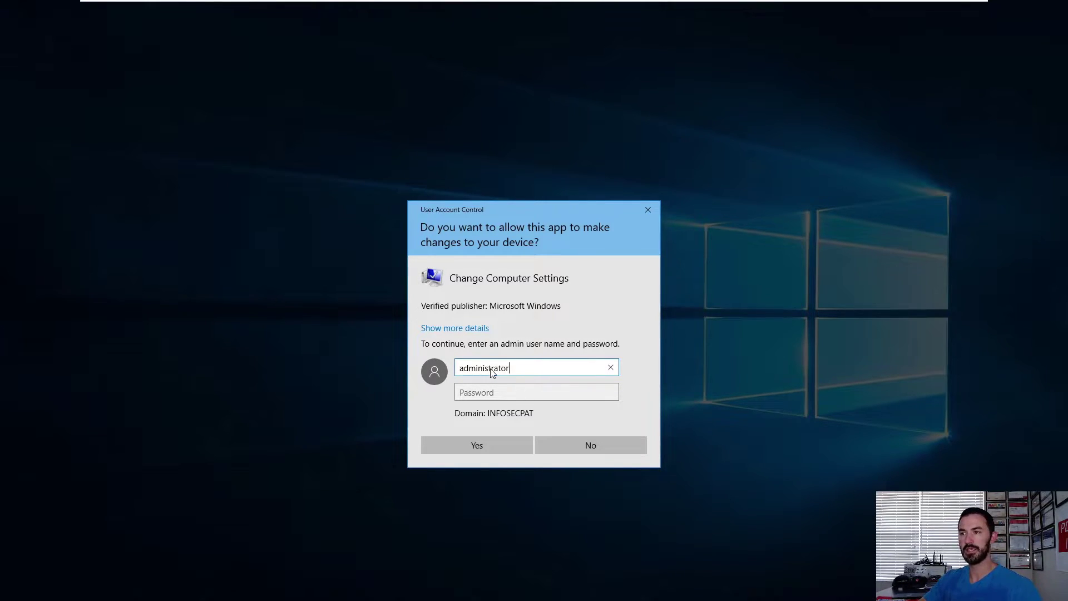
{"action": "key", "text": "Tab"}
{"action": "type", "text": "•••"}
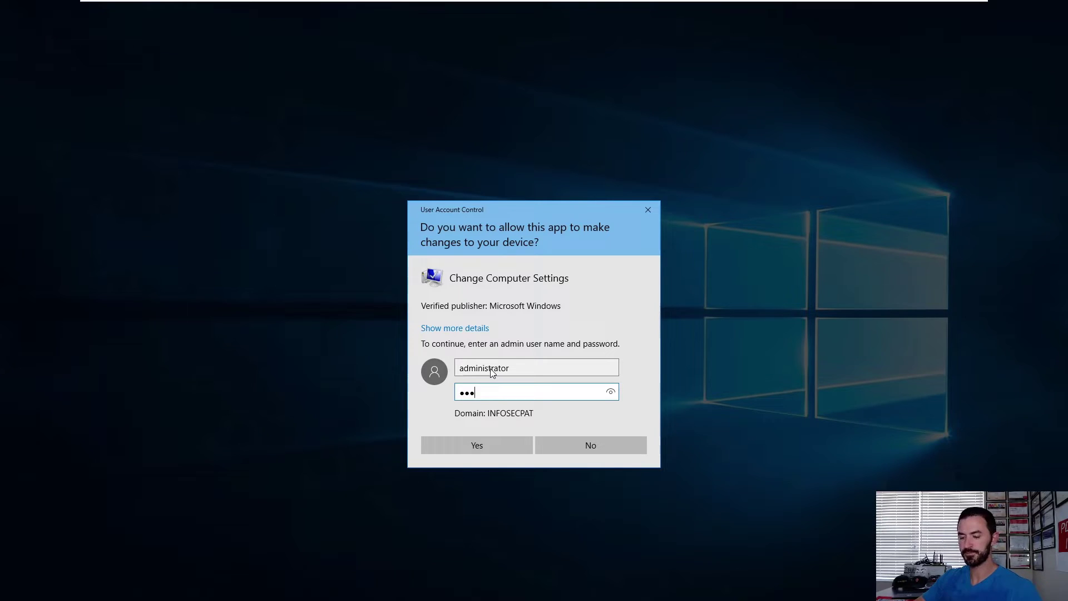
{"action": "type", "text": "•••••••••••"}
{"action": "key", "text": "Return"}
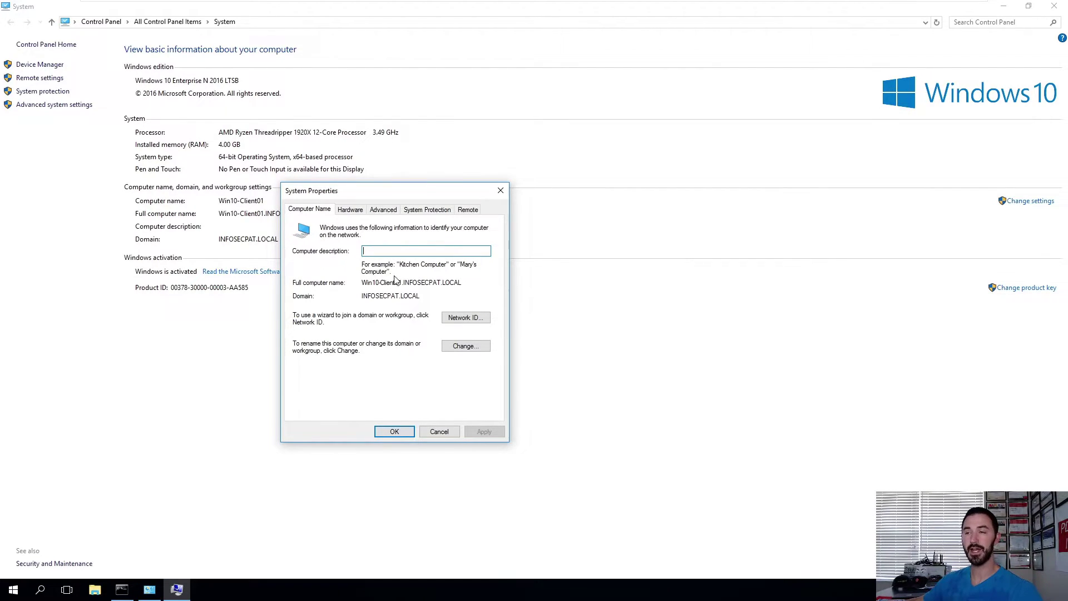
Move Win10-Client01 from INFOSECPAT.LOCAL to workgroup WORK, accepting the warning and restart notice
{"action": "left_click", "coordinate": [464, 346]}
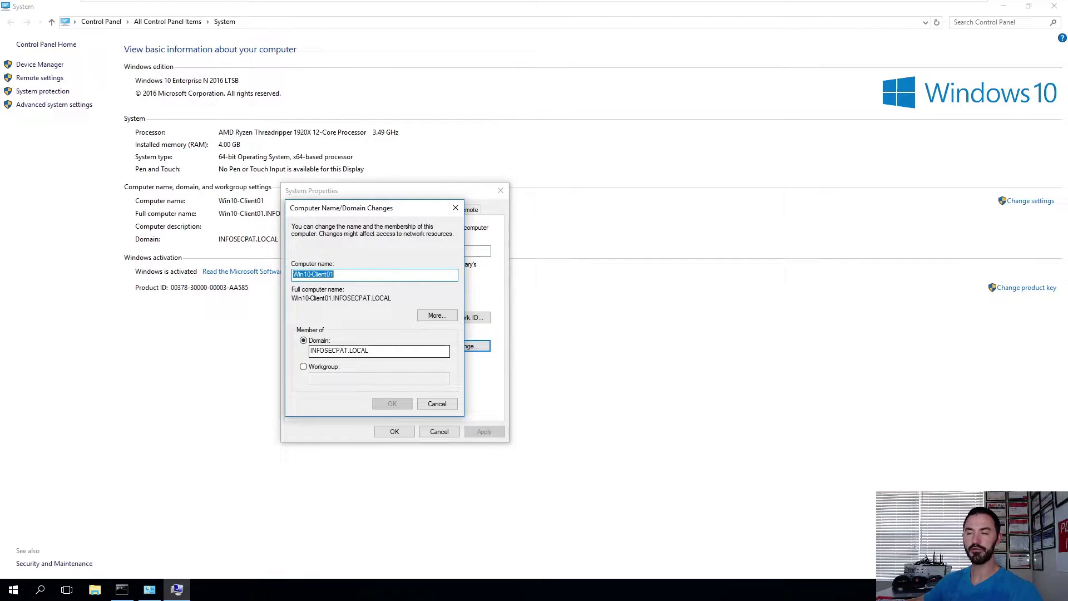
{"action": "left_click", "coordinate": [308, 367]}
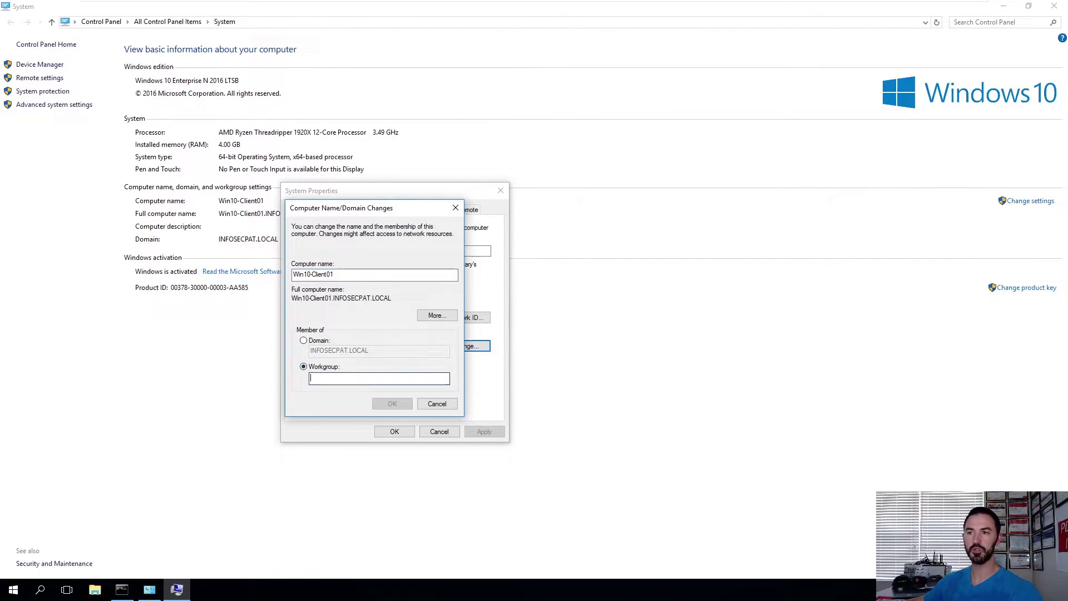
{"action": "type", "text": "WORK"}
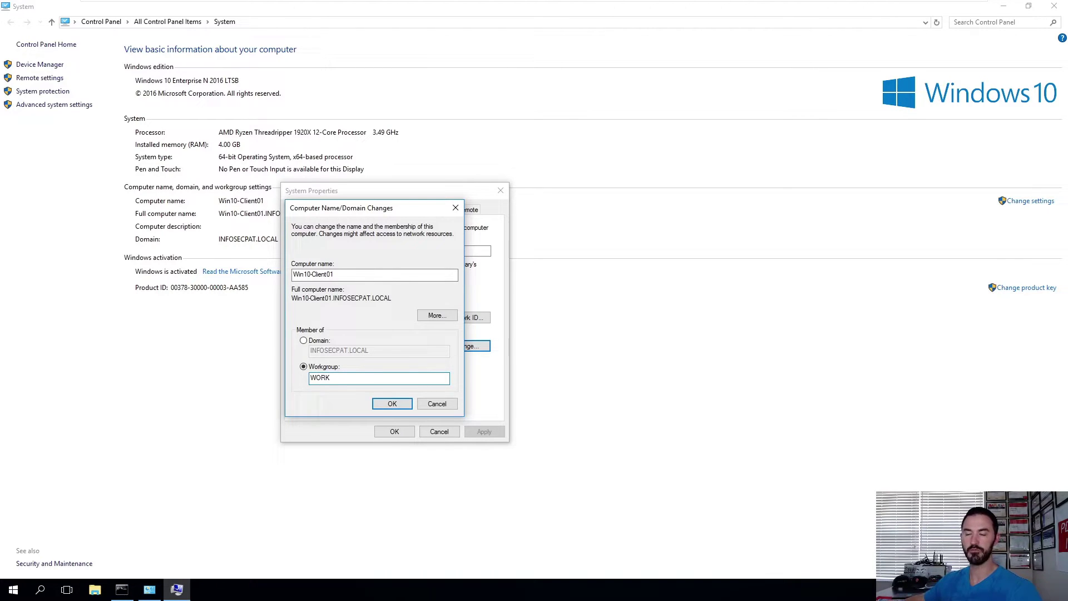
{"action": "left_click", "coordinate": [391, 402]}
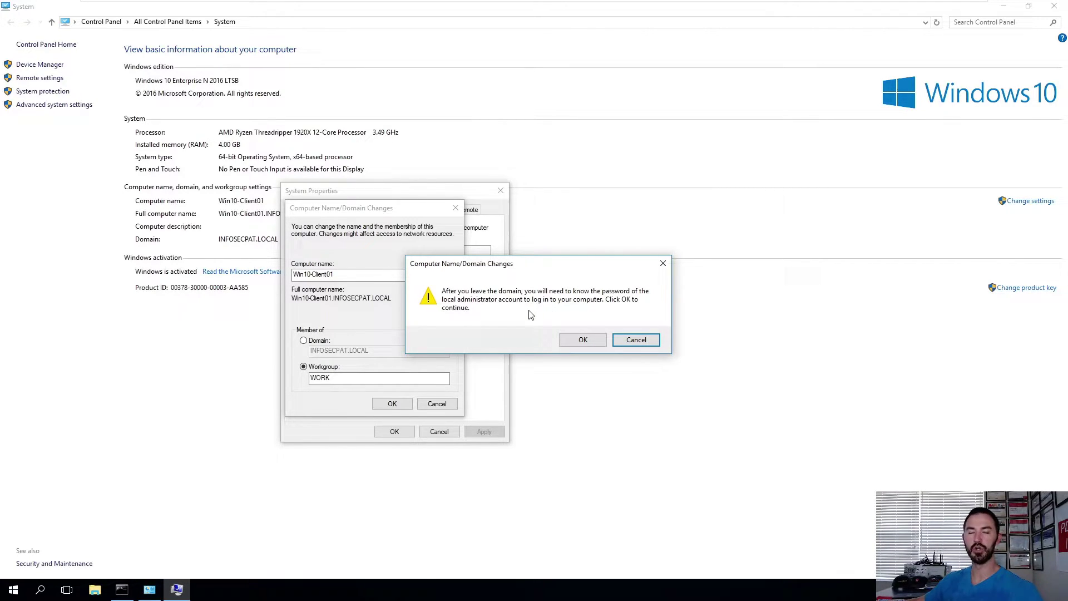
{"action": "left_click", "coordinate": [584, 340]}
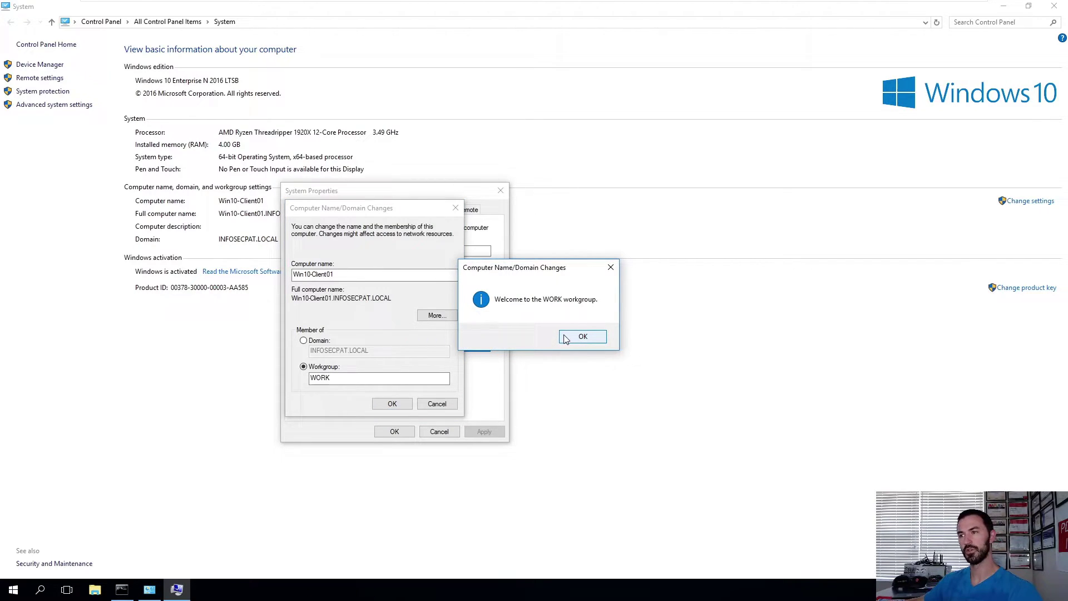
{"action": "left_click", "coordinate": [571, 337]}
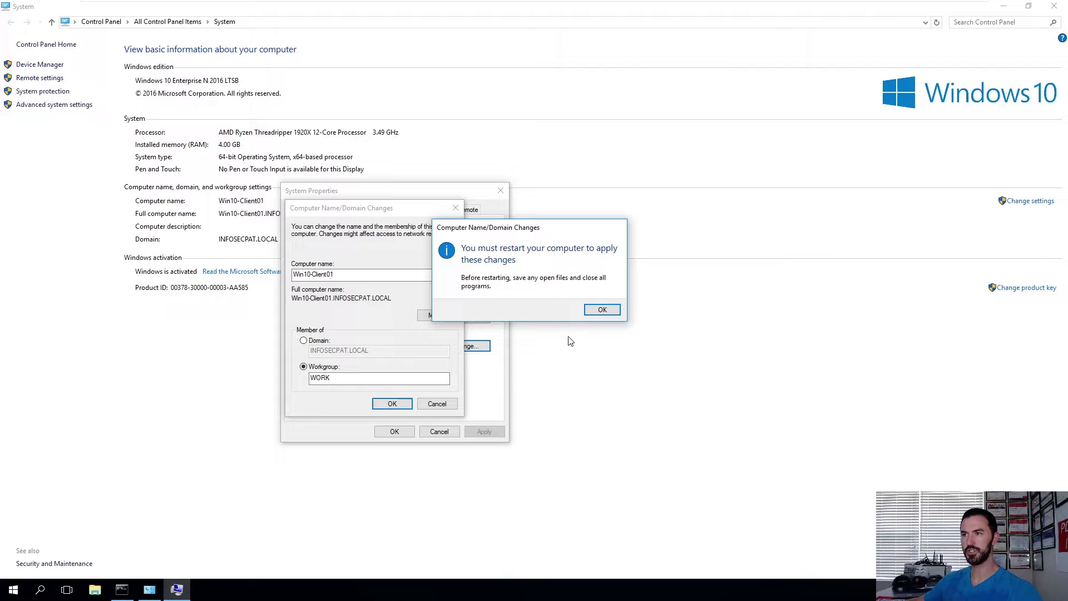
{"action": "left_click", "coordinate": [602, 310]}
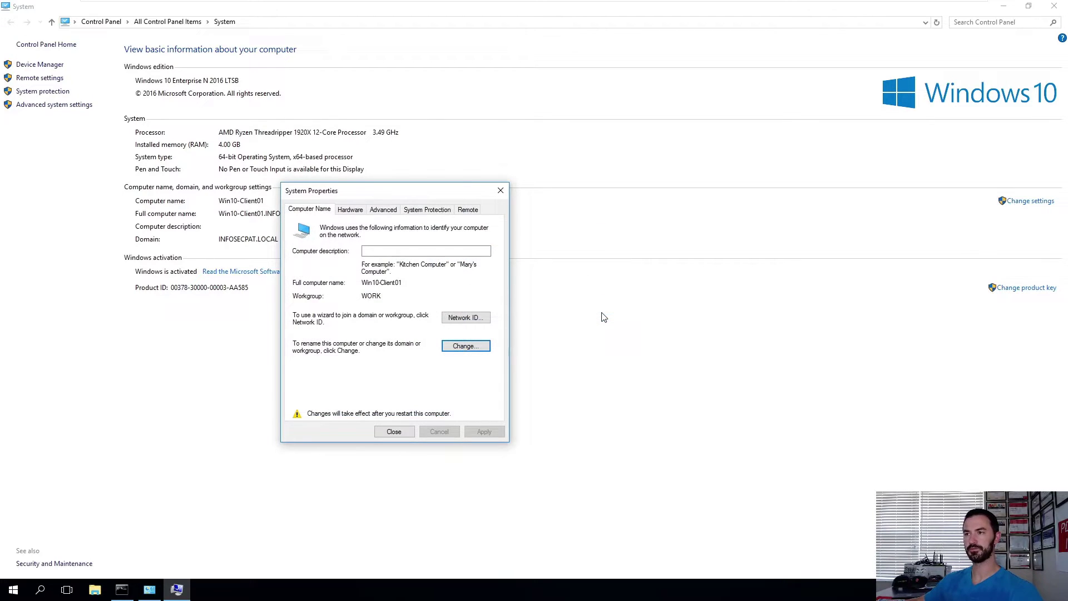
{"action": "left_click", "coordinate": [396, 432]}
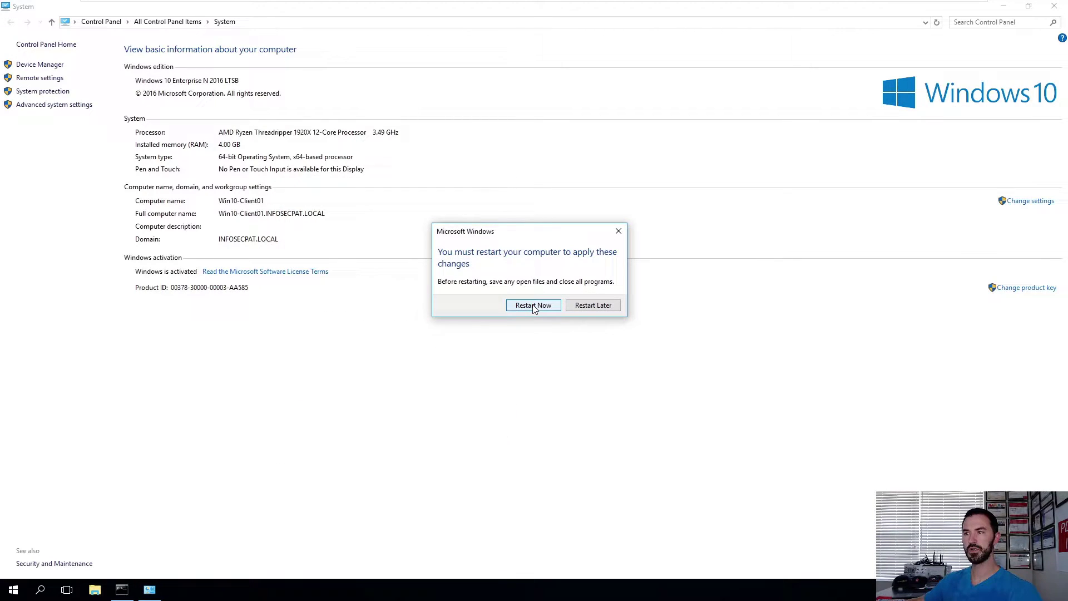
Restart Win10-Client01, then delete the WIN10-CLIENT01 account from the IT OU on the domain controller
{"action": "left_click", "coordinate": [533, 305]}
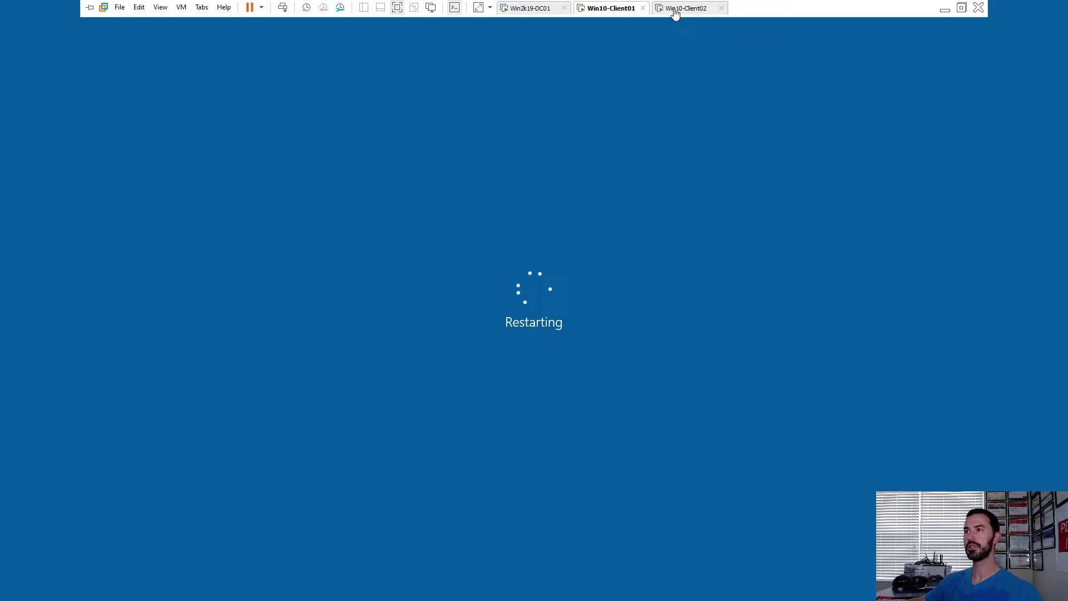
{"action": "left_click", "coordinate": [515, 10]}
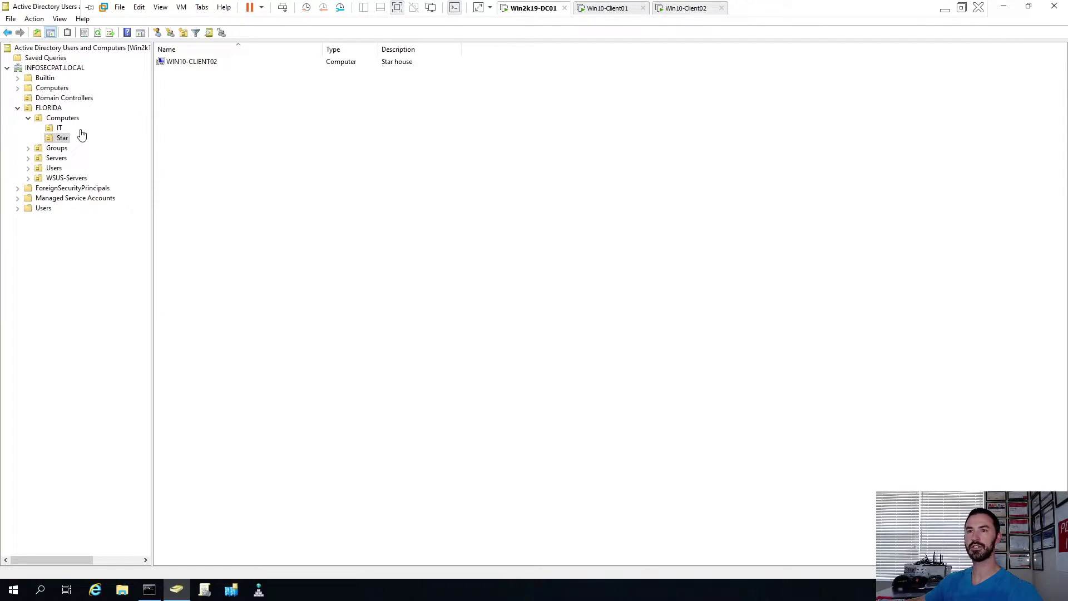
{"action": "left_click", "coordinate": [59, 128]}
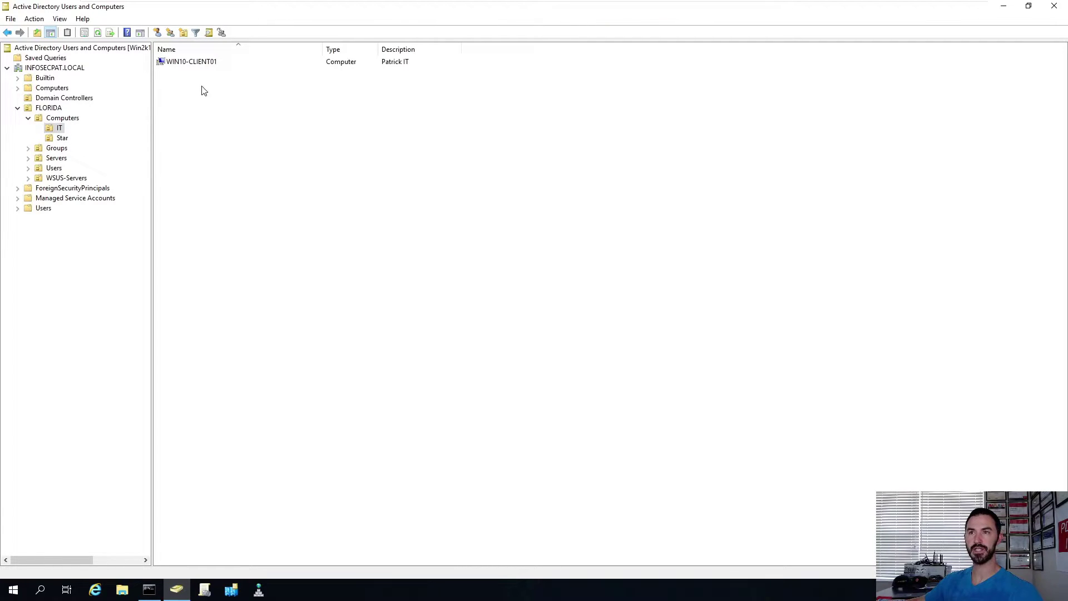
{"action": "right_click", "coordinate": [288, 157]}
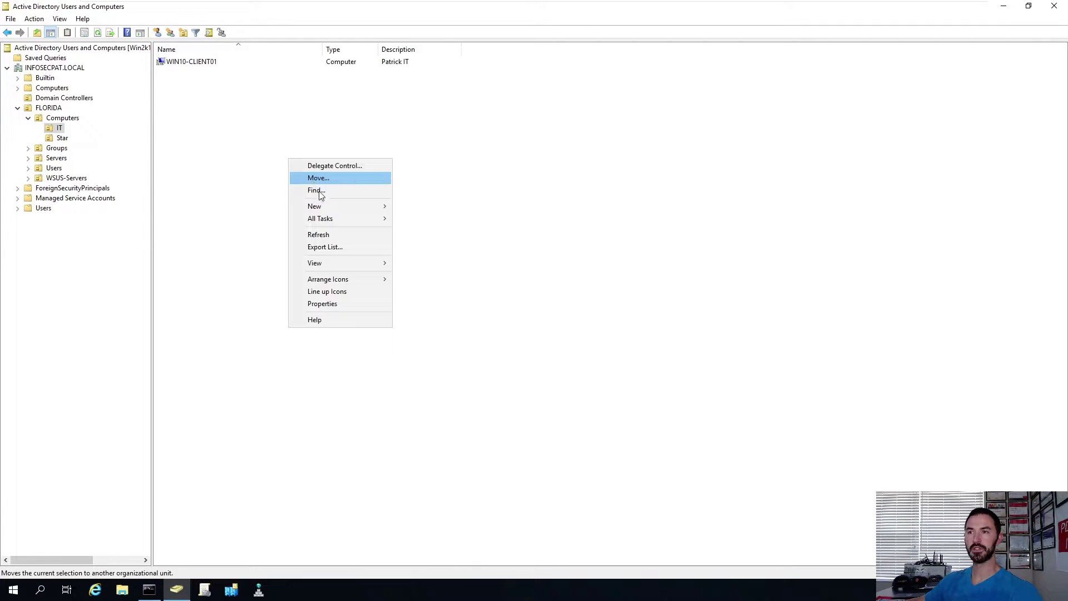
{"action": "left_click", "coordinate": [318, 233]}
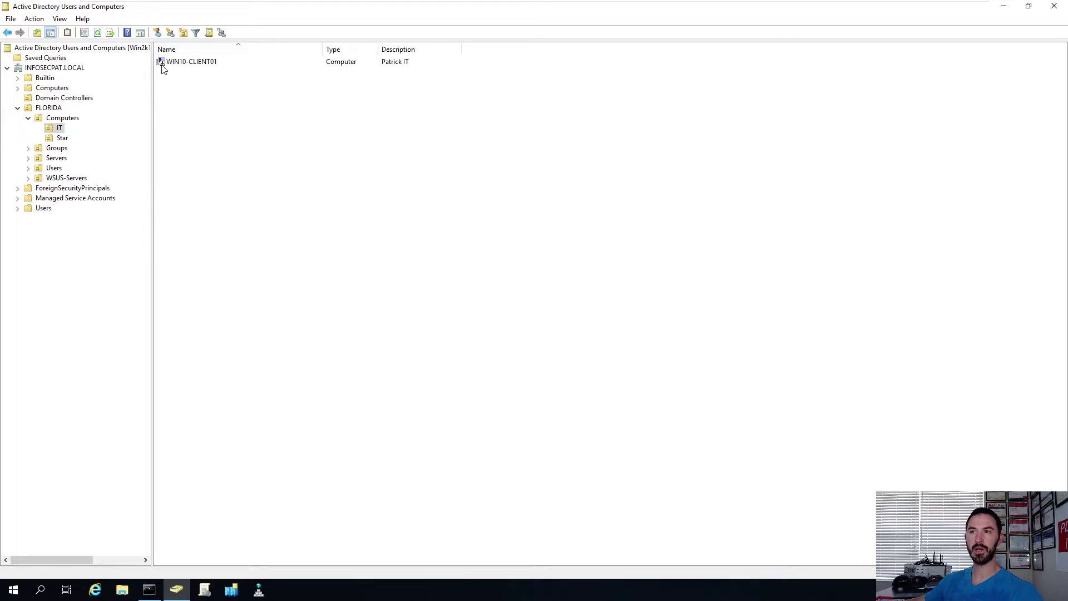
{"action": "left_click", "coordinate": [163, 66]}
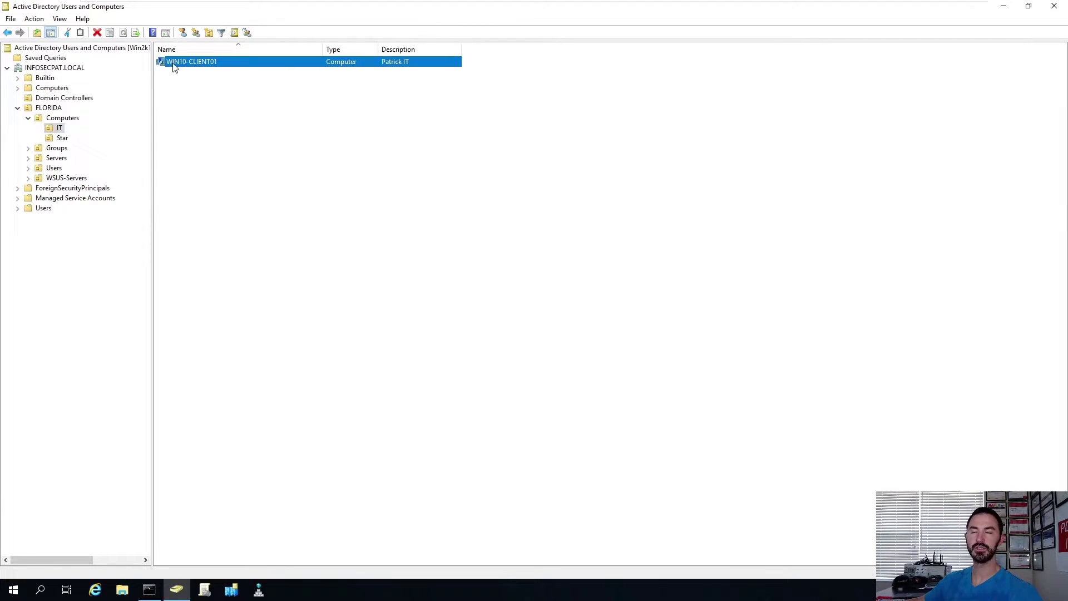
{"action": "right_click", "coordinate": [190, 66]}
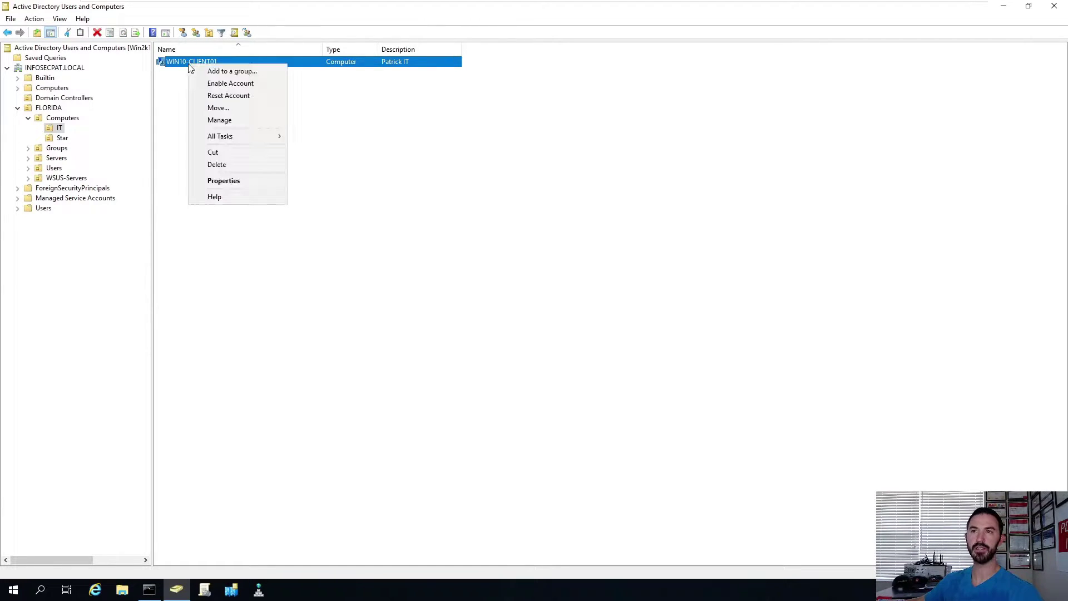
{"action": "left_click", "coordinate": [227, 164]}
{"action": "left_click", "coordinate": [566, 335]}
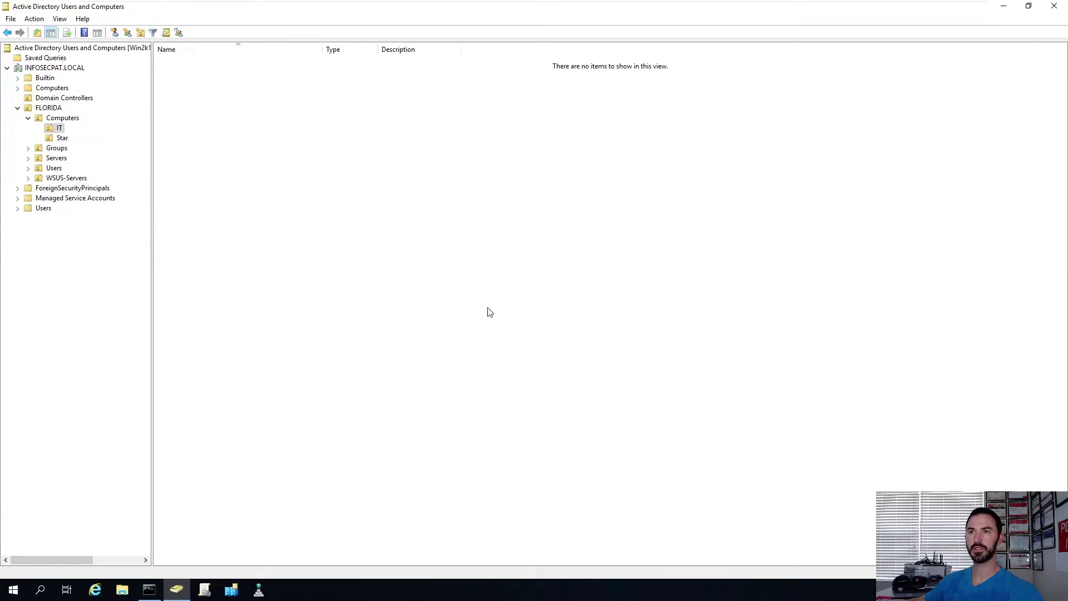
Refresh the Star OU and select the remaining WIN10-CLIENT02 account
{"action": "left_click", "coordinate": [64, 139]}
{"action": "left_click", "coordinate": [170, 62]}
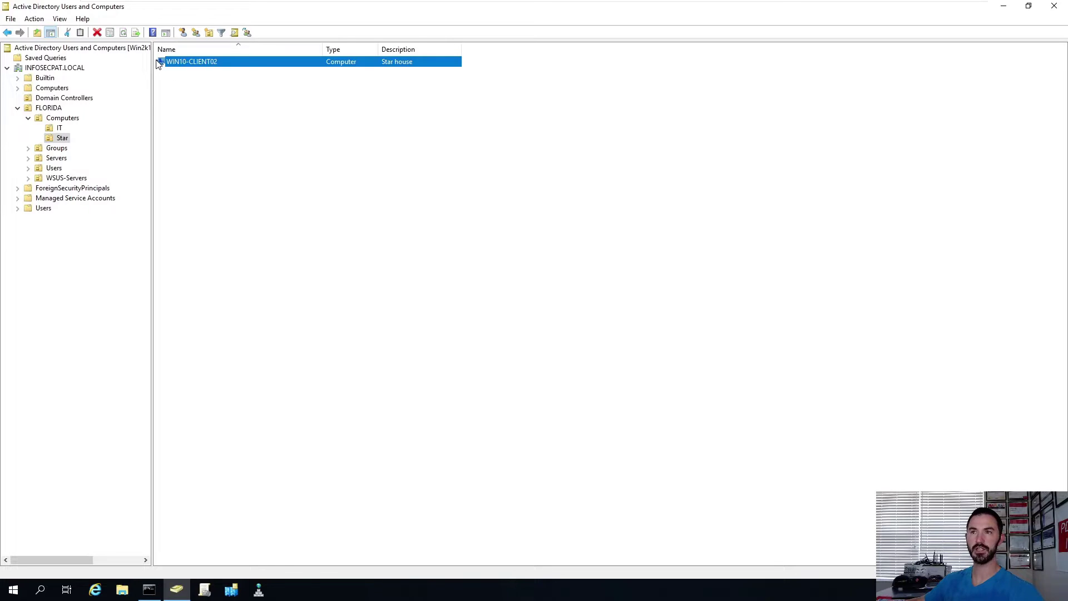
{"action": "right_click", "coordinate": [172, 95]}
{"action": "left_click", "coordinate": [192, 163]}
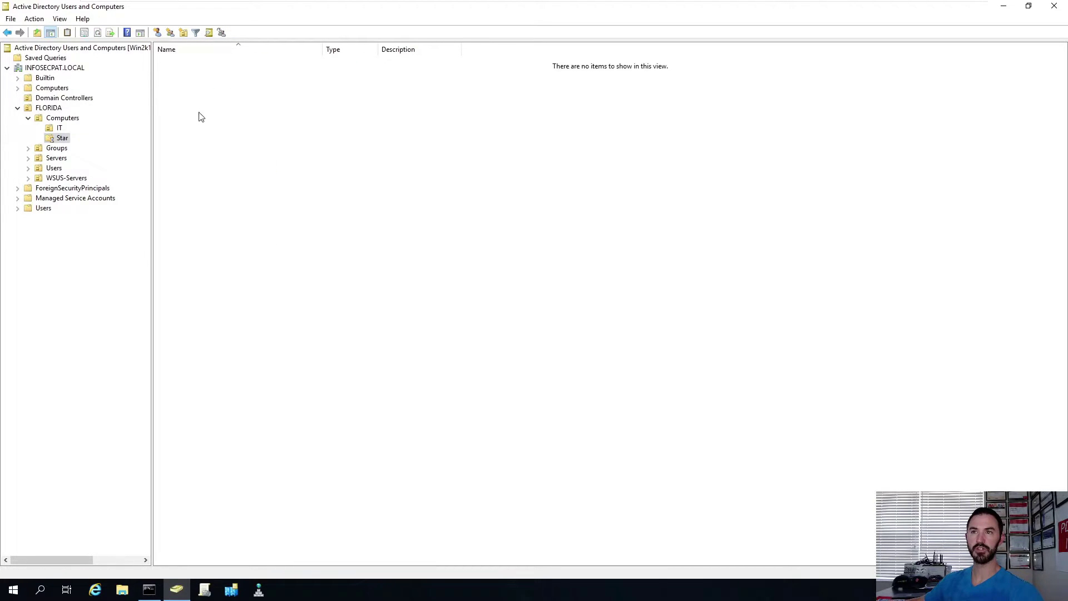
{"action": "left_click", "coordinate": [171, 65]}
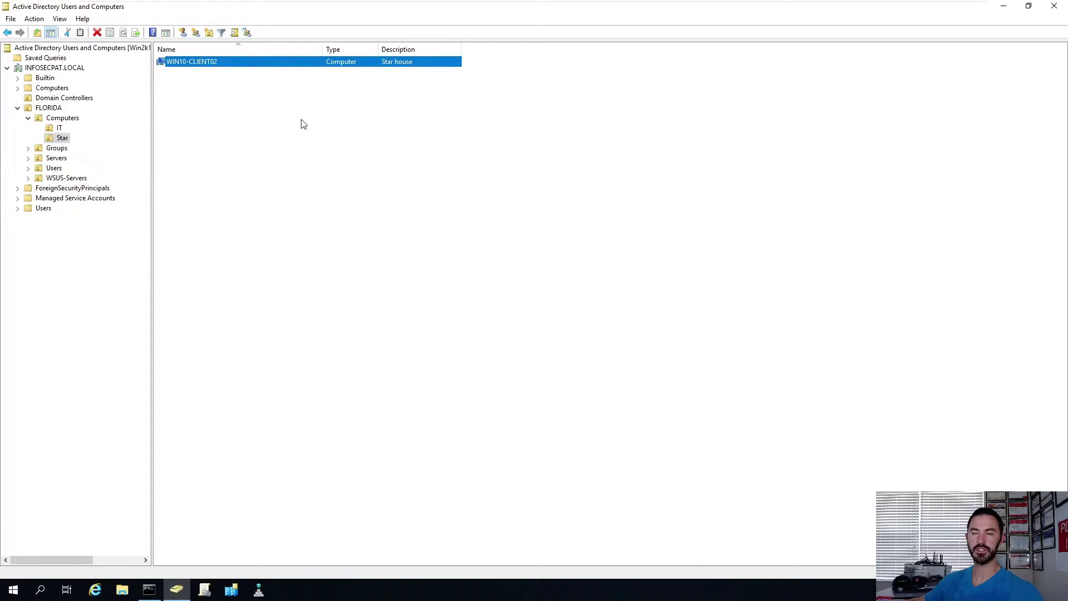
On Win10-Client02, open the System page from the Win+X menu
{"action": "mouse_move", "coordinate": [608, 2]}
{"action": "left_click", "coordinate": [690, 4]}
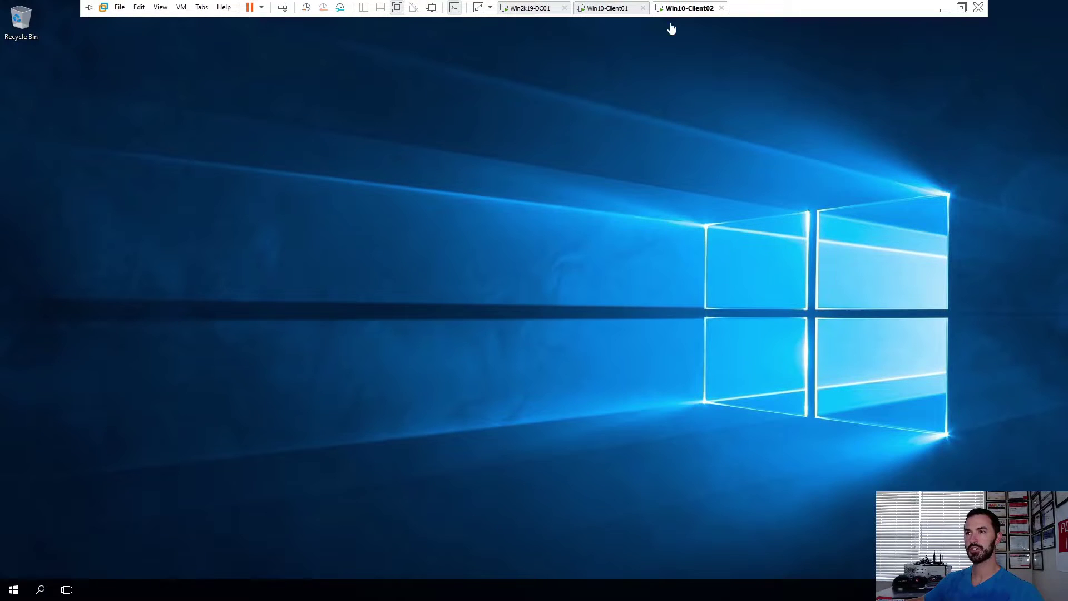
{"action": "right_click", "coordinate": [12, 590]}
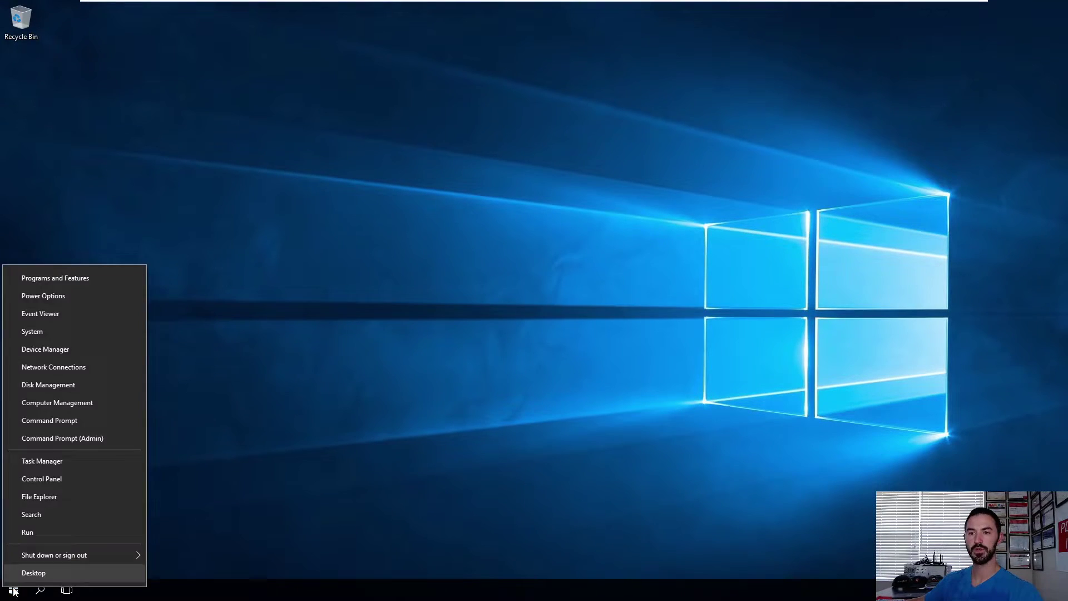
{"action": "left_click", "coordinate": [59, 336]}
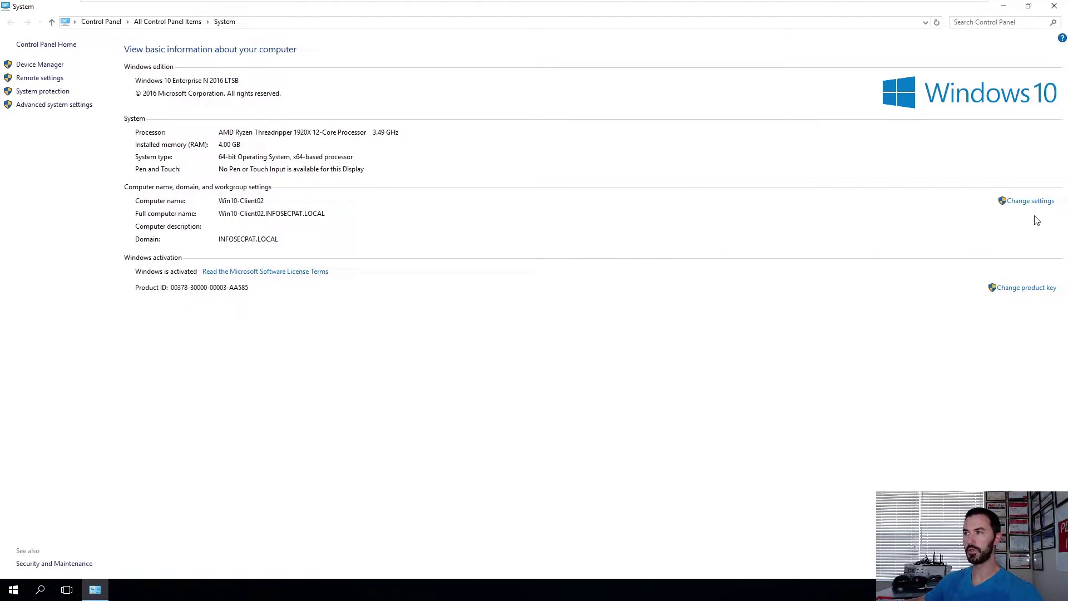
Authorise Change settings with the administrator account and its password
{"action": "left_click", "coordinate": [1030, 201]}
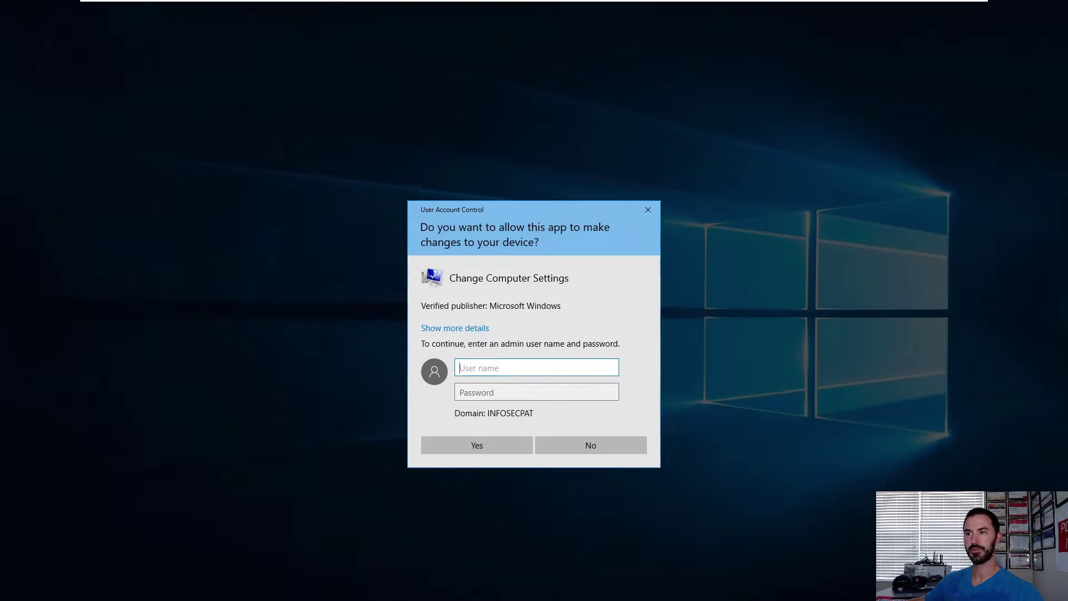
{"action": "type", "text": "admiin"}
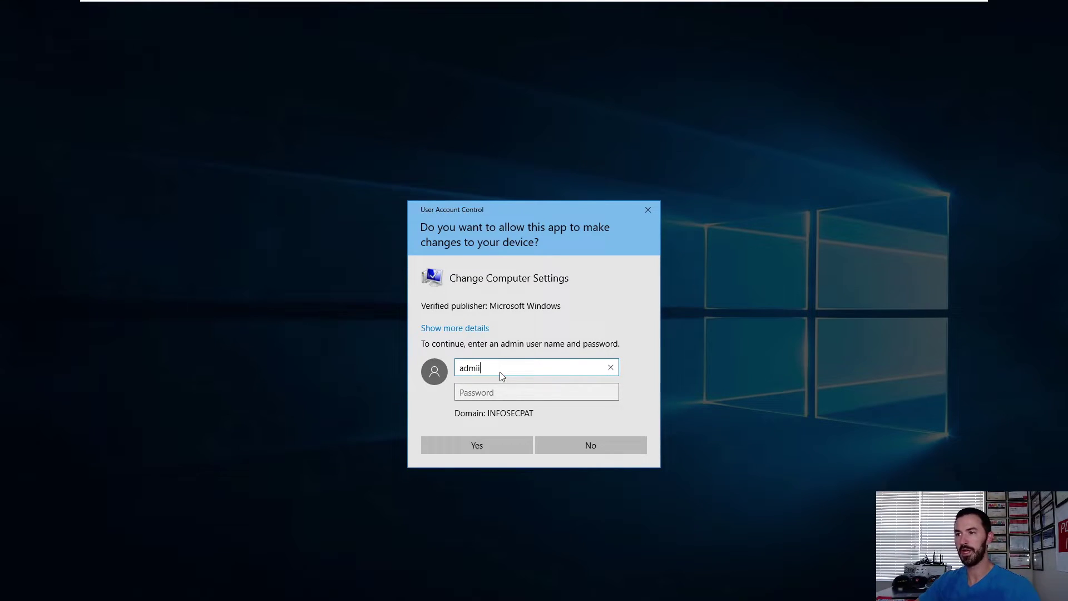
{"action": "key", "text": "BackSpace"}
{"action": "key", "text": "BackSpace"}
{"action": "type", "text": "nistr"}
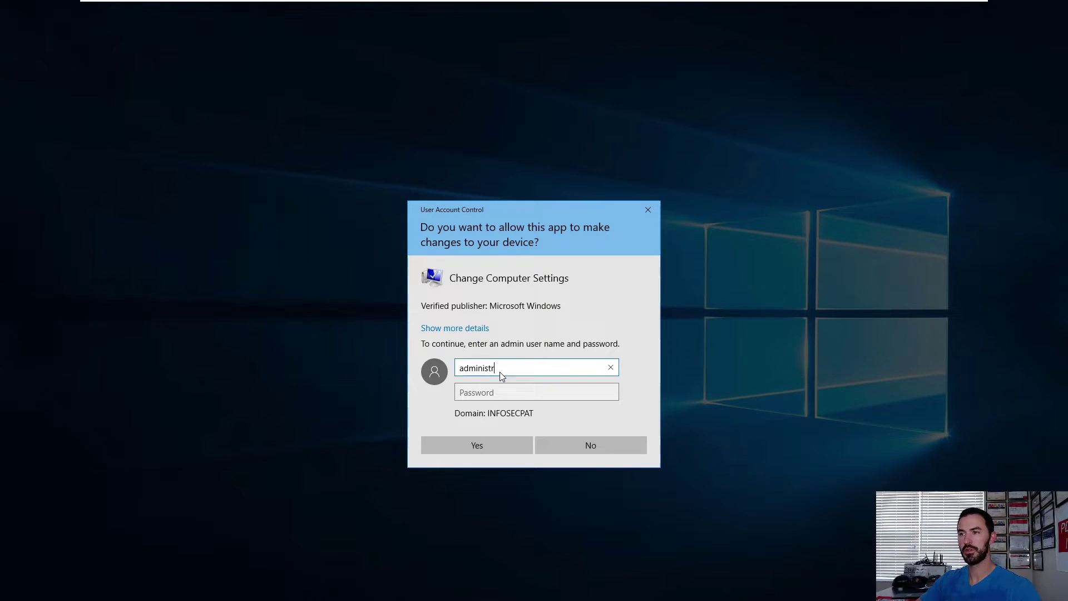
{"action": "type", "text": "ator"}
{"action": "key", "text": "Tab"}
{"action": "type", "text": "****"}
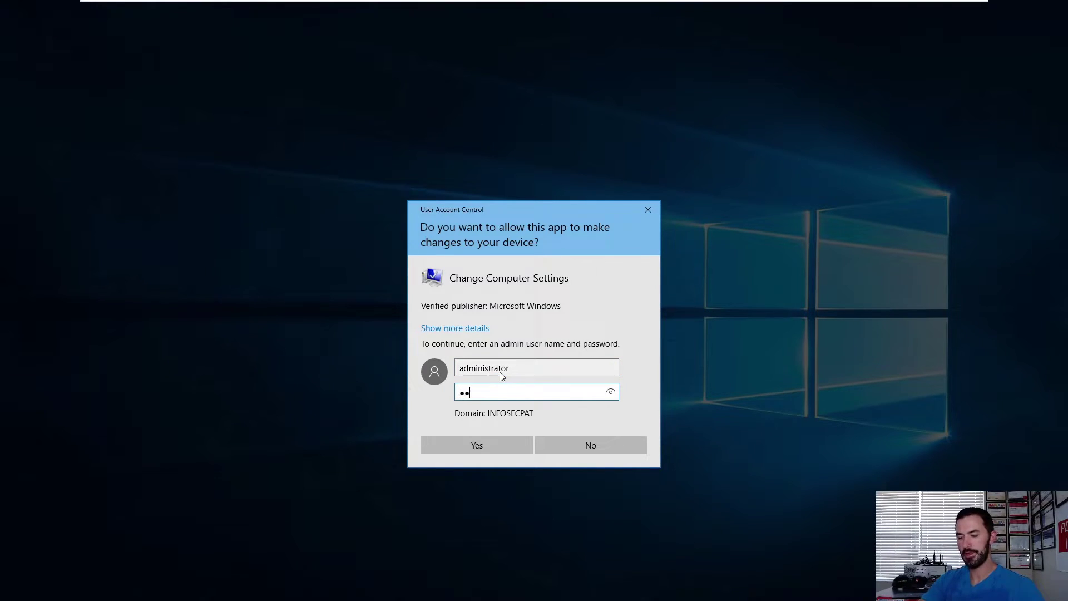
{"action": "type", "text": "*********"}
{"action": "key", "text": "Return"}
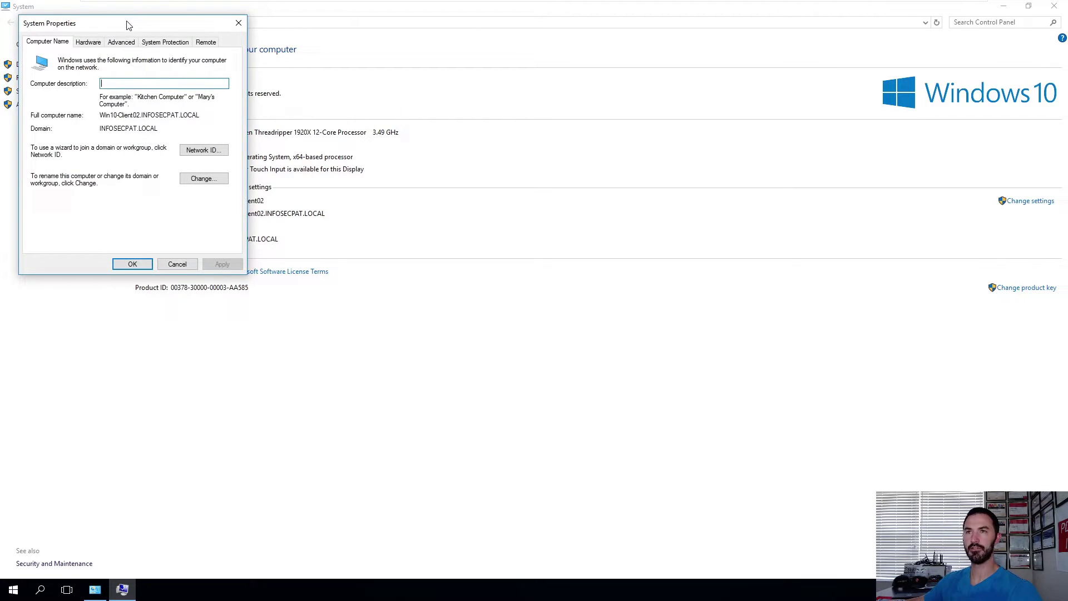
Switch Win10-Client02's membership to workgroup WORK and accept the leave-domain warning
{"action": "left_click_drag", "start_coordinate": [127, 25], "coordinate": [298, 181]}
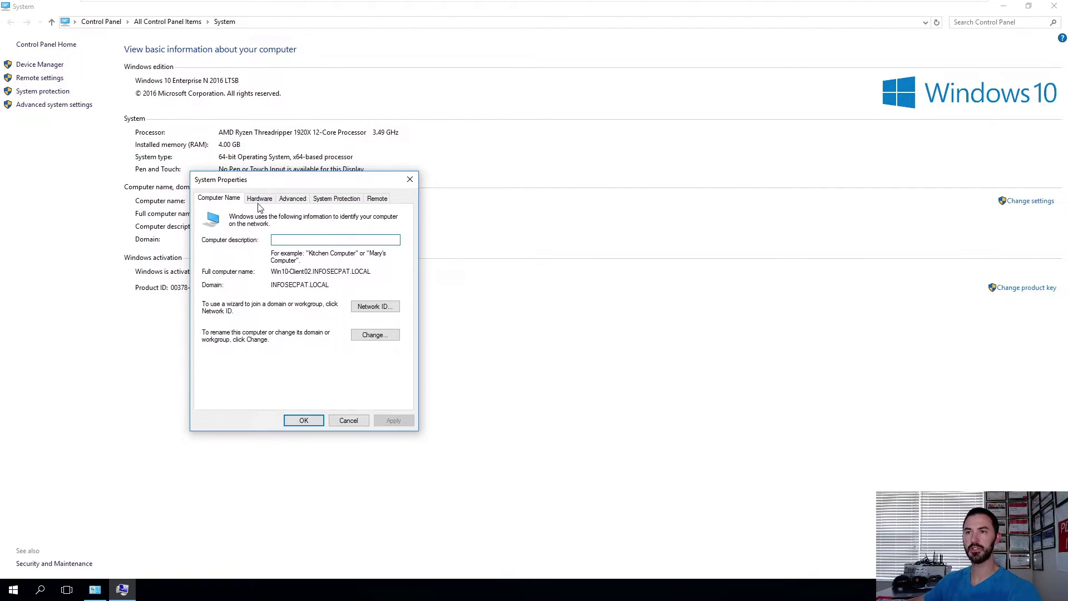
{"action": "left_click", "coordinate": [373, 334]}
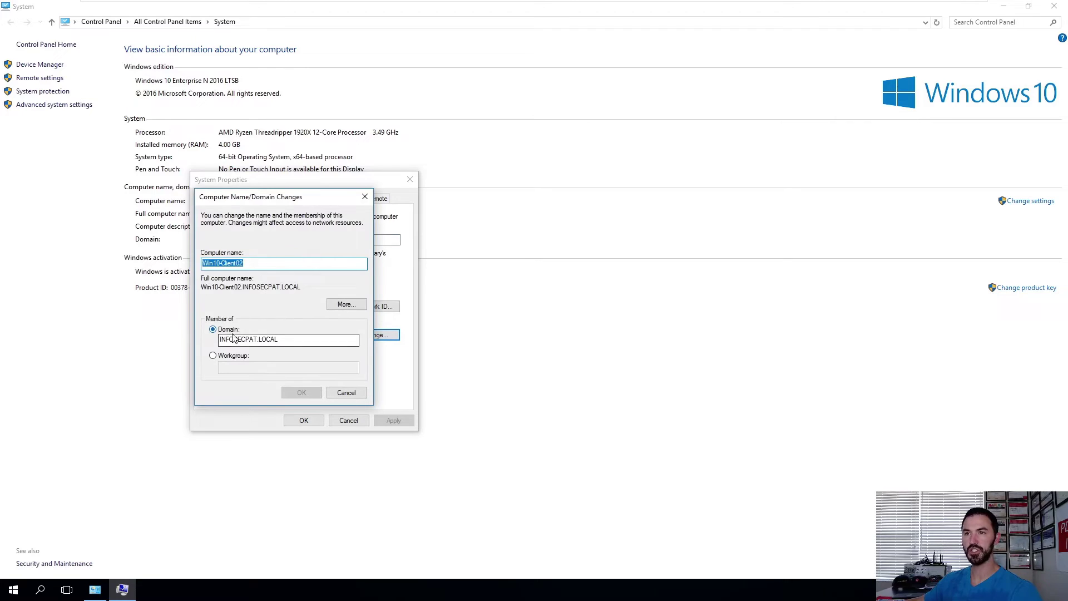
{"action": "left_click", "coordinate": [213, 355]}
{"action": "left_click", "coordinate": [232, 366]}
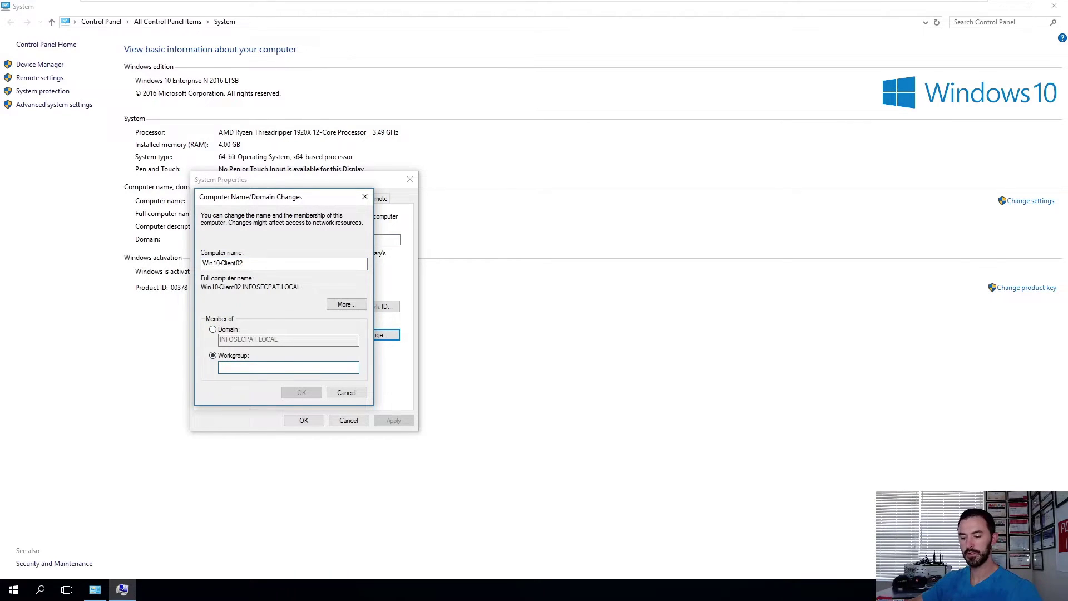
{"action": "type", "text": "WORK"}
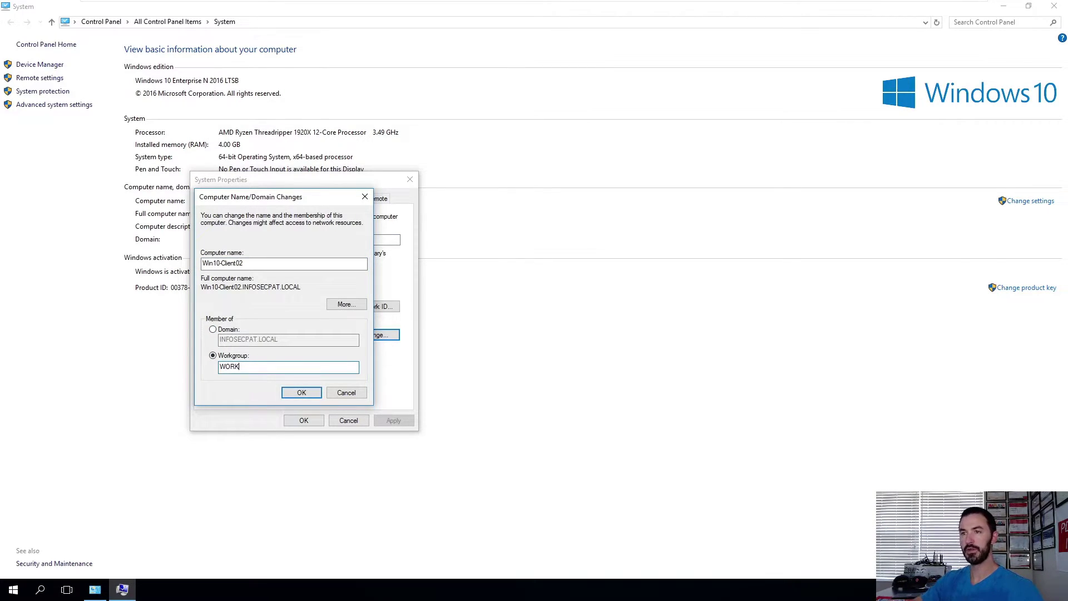
{"action": "left_click", "coordinate": [285, 393]}
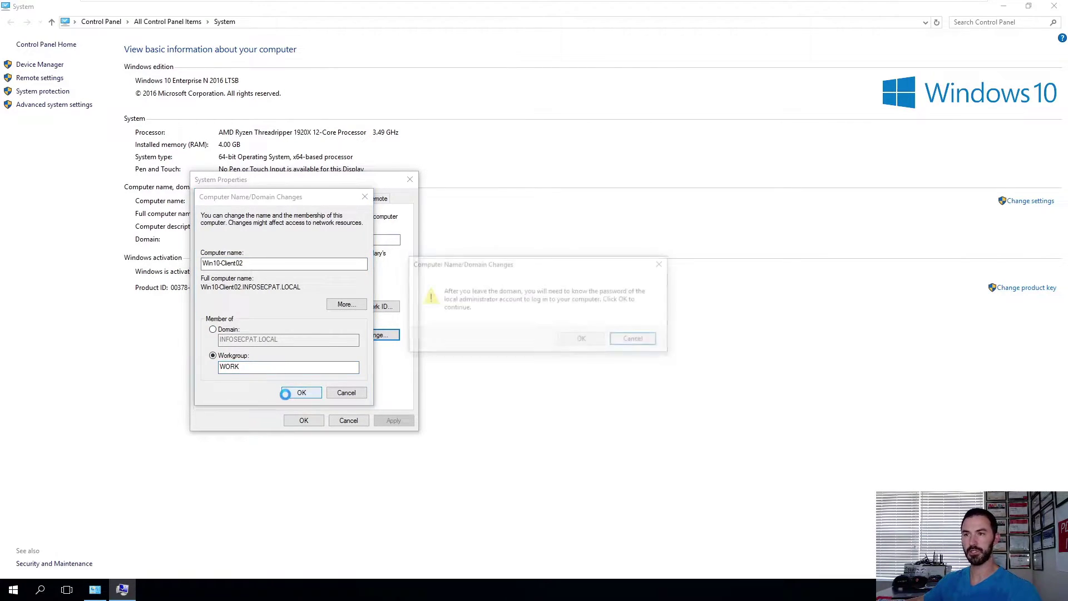
{"action": "left_click", "coordinate": [581, 339]}
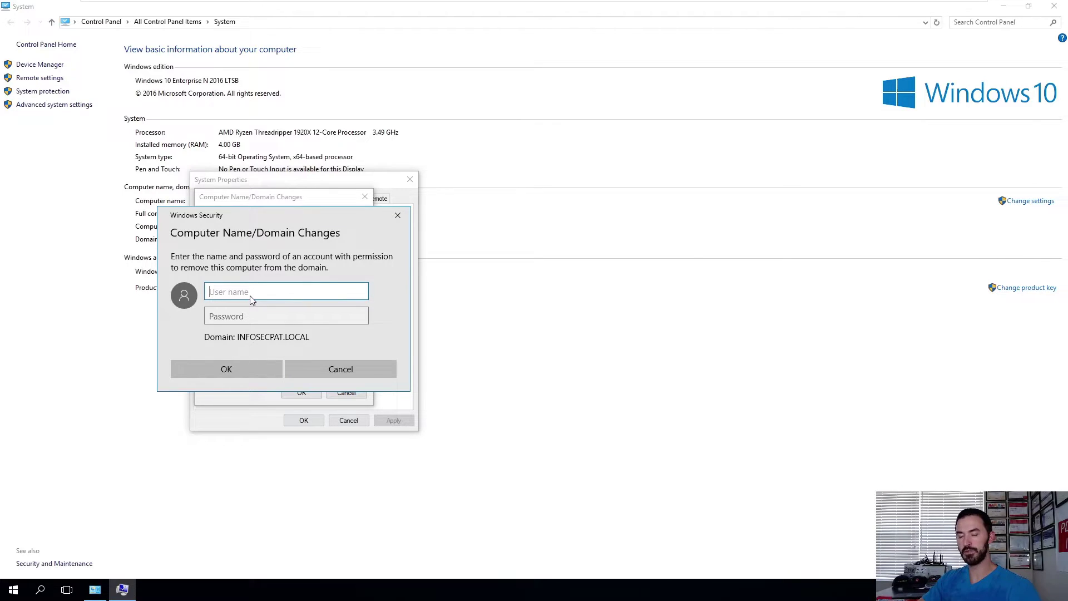
Authorise the domain removal with administrator credentials, then close and restart the machine now
{"action": "type", "text": "administrat"}
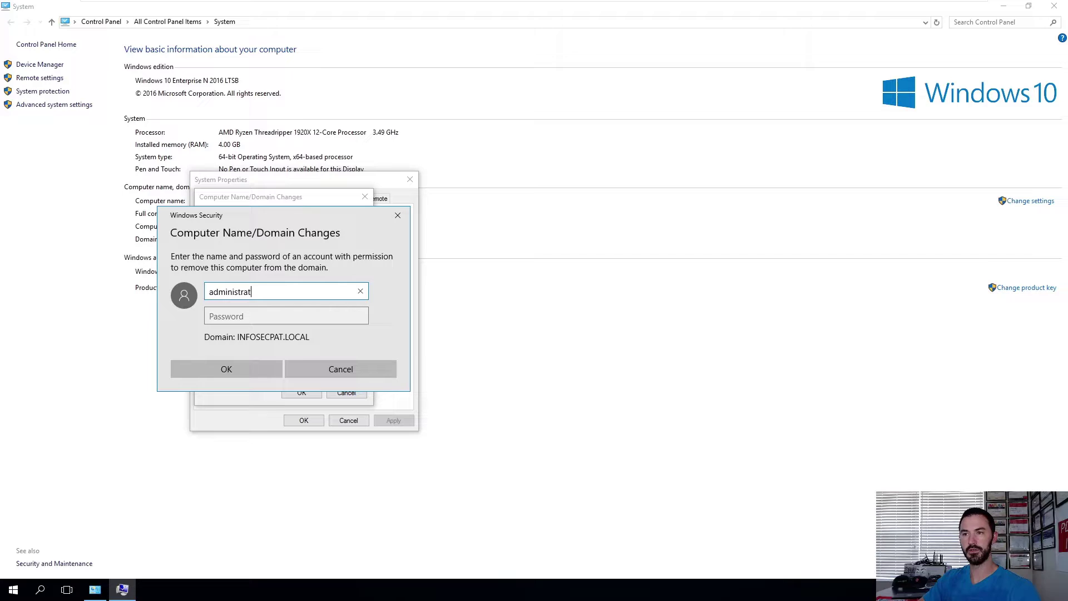
{"action": "type", "text": "or"}
{"action": "key", "text": "Tab"}
{"action": "type", "text": "P"}
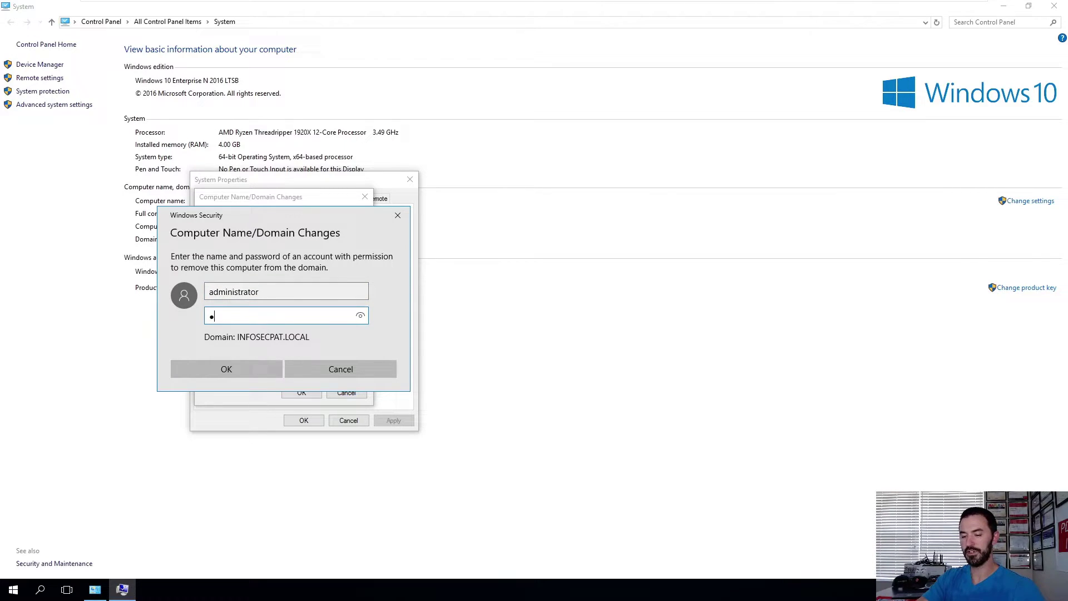
{"action": "key", "text": "Return"}
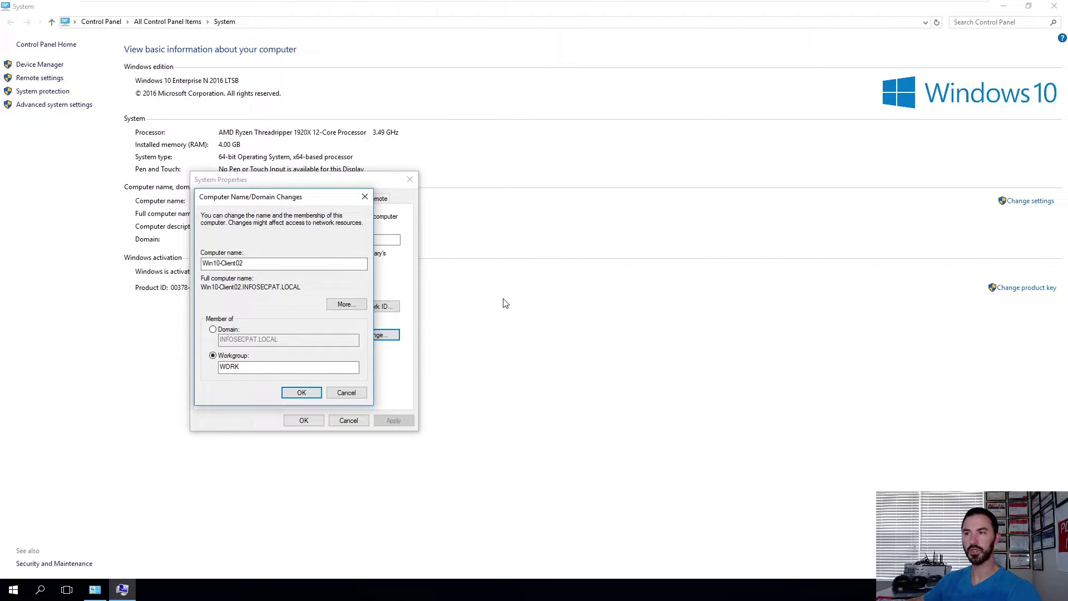
{"action": "left_click", "coordinate": [581, 336]}
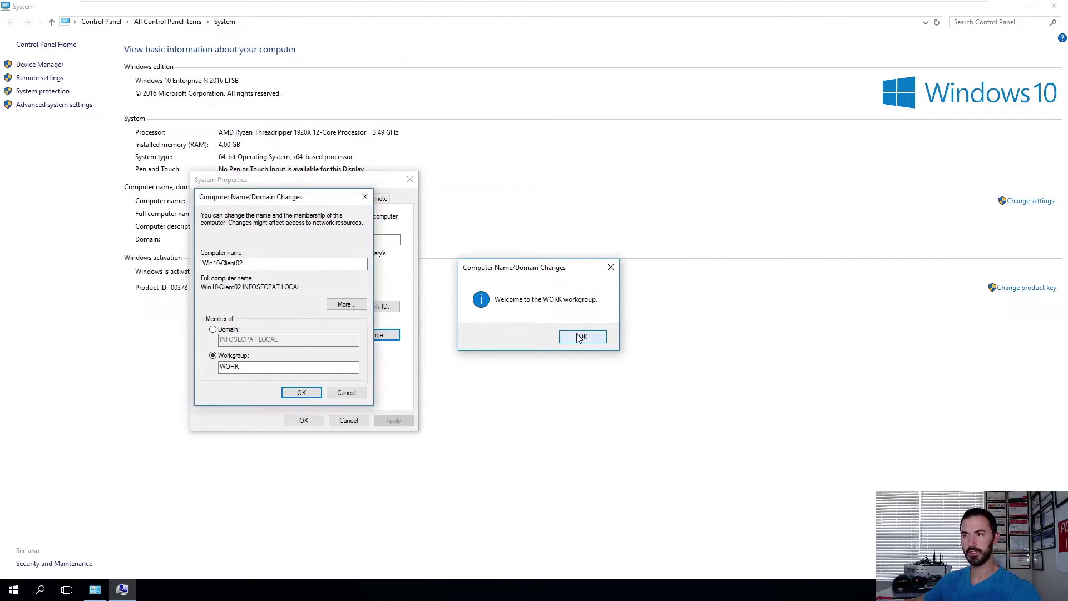
{"action": "left_click", "coordinate": [600, 310]}
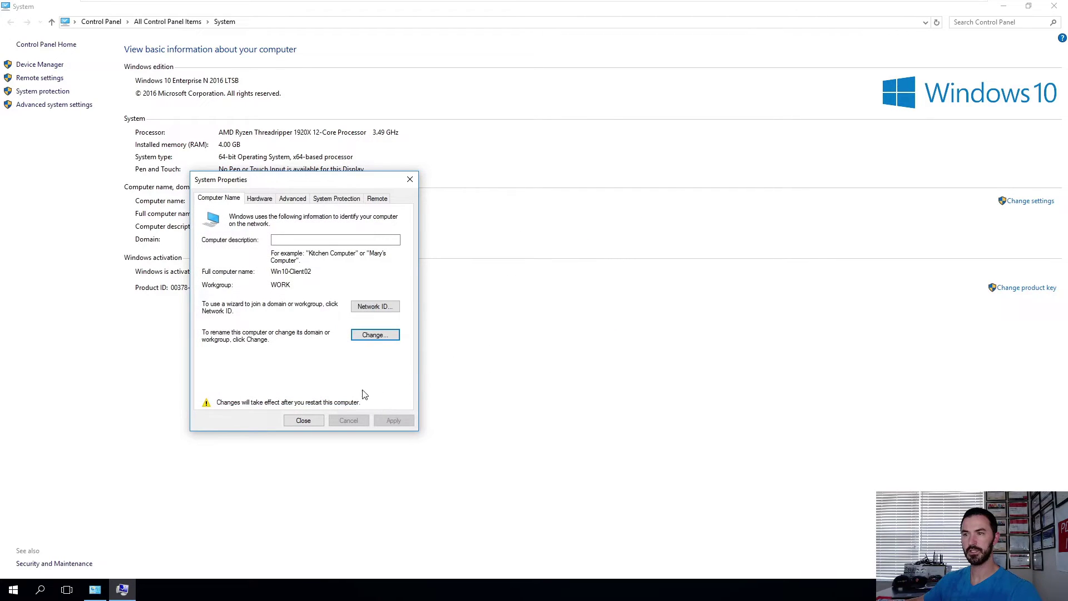
{"action": "left_click", "coordinate": [305, 420]}
{"action": "left_click", "coordinate": [530, 306]}
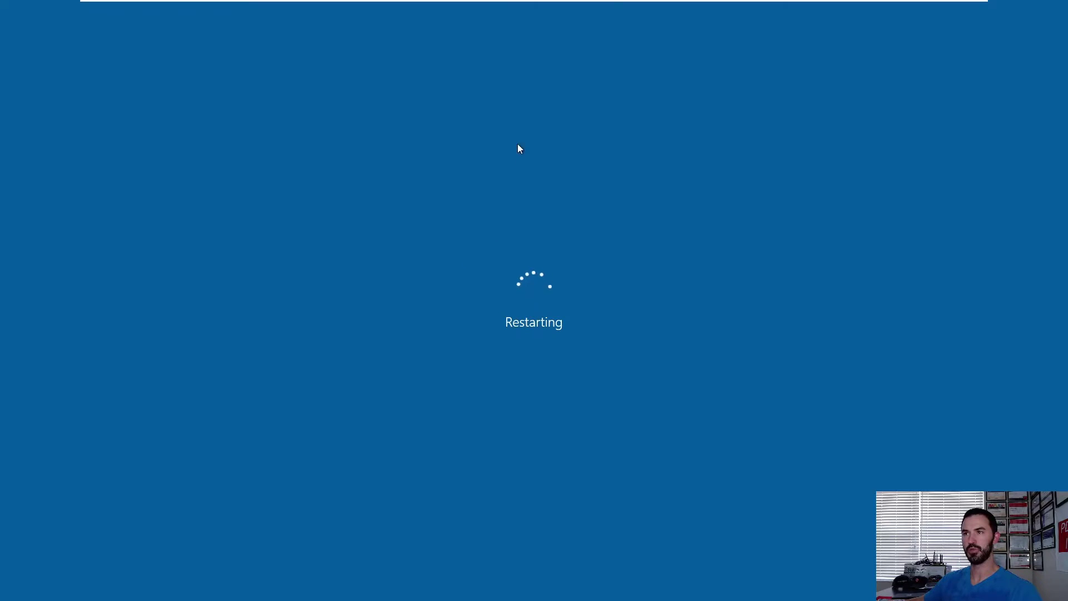
Sign Win10-Client01 in as Admin and open its System page showing workgroup WORK
{"action": "left_click", "coordinate": [611, 9]}
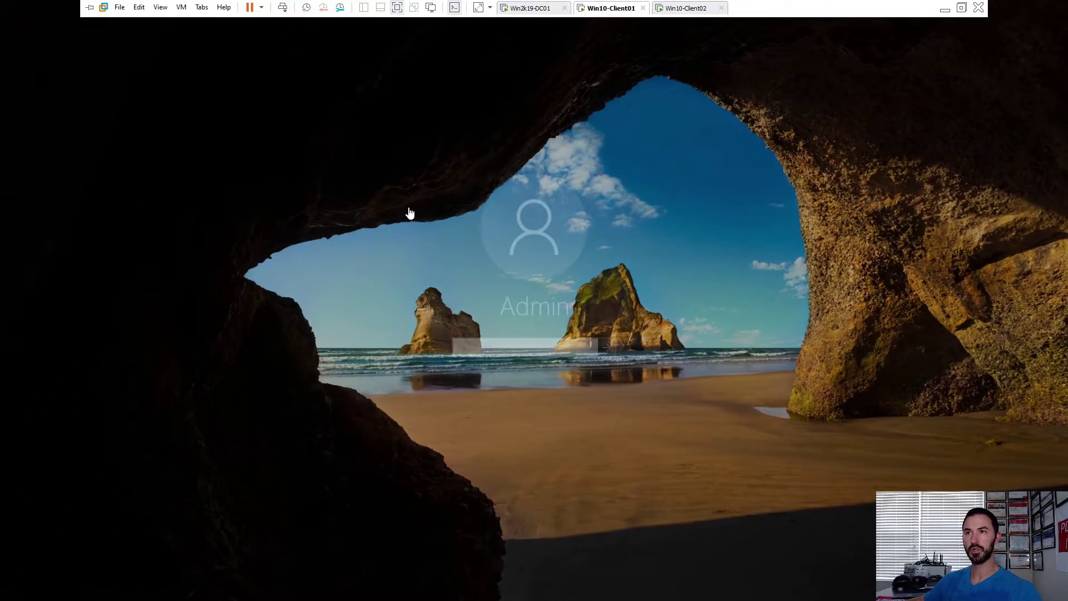
{"action": "type", "text": "P"}
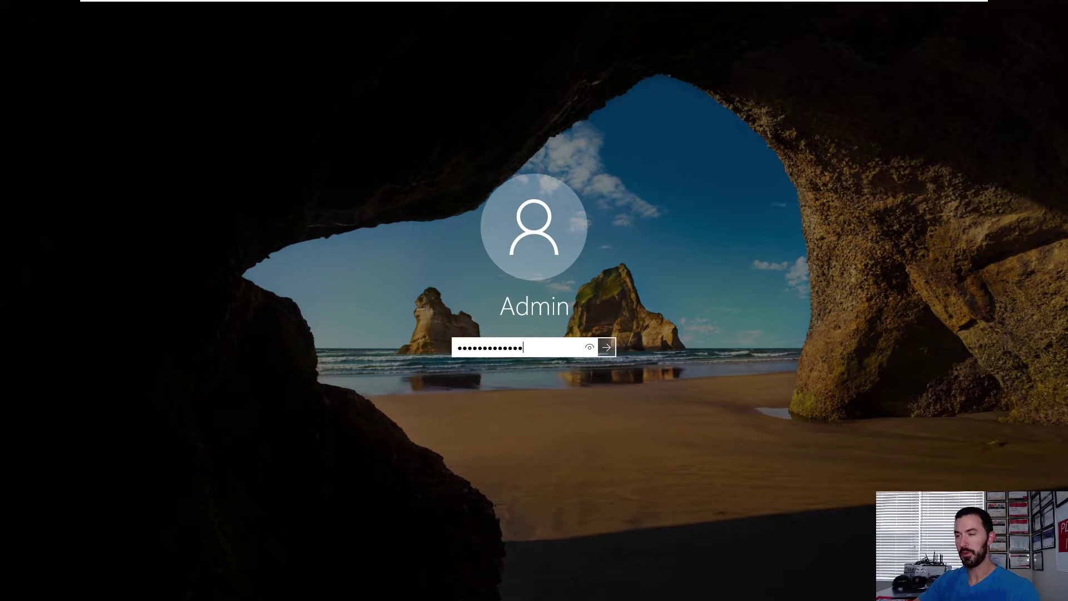
{"action": "key", "text": "Return"}
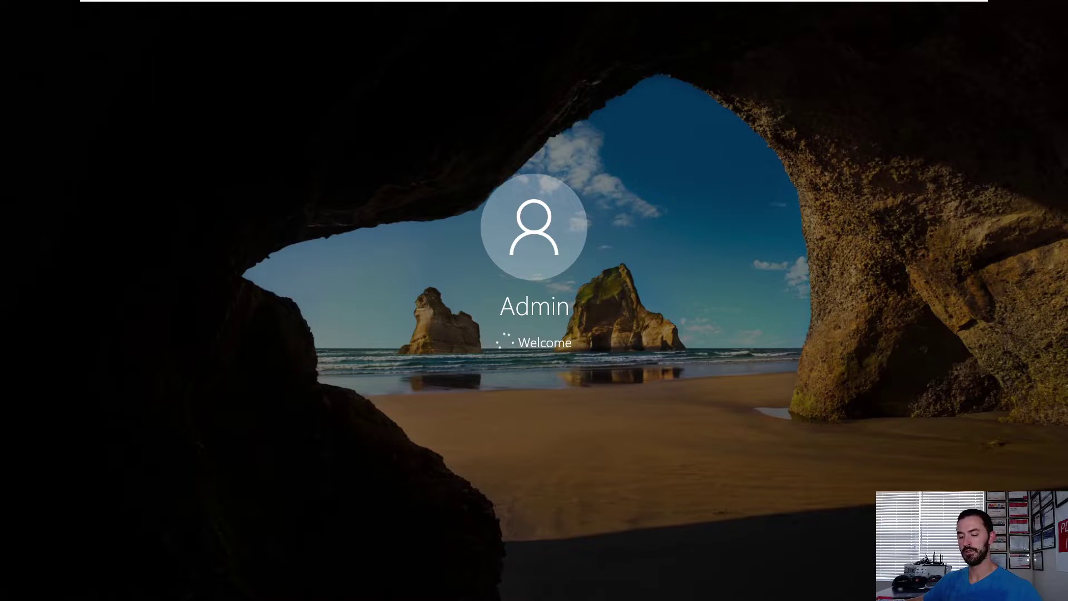
{"action": "mouse_move", "coordinate": [770, 3]}
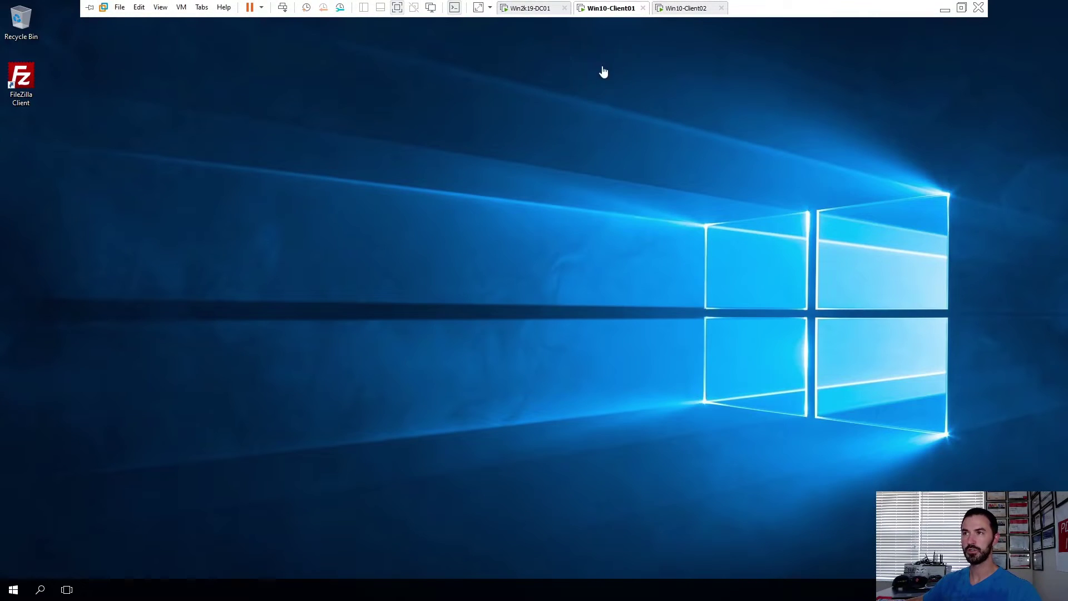
{"action": "right_click", "coordinate": [13, 589]}
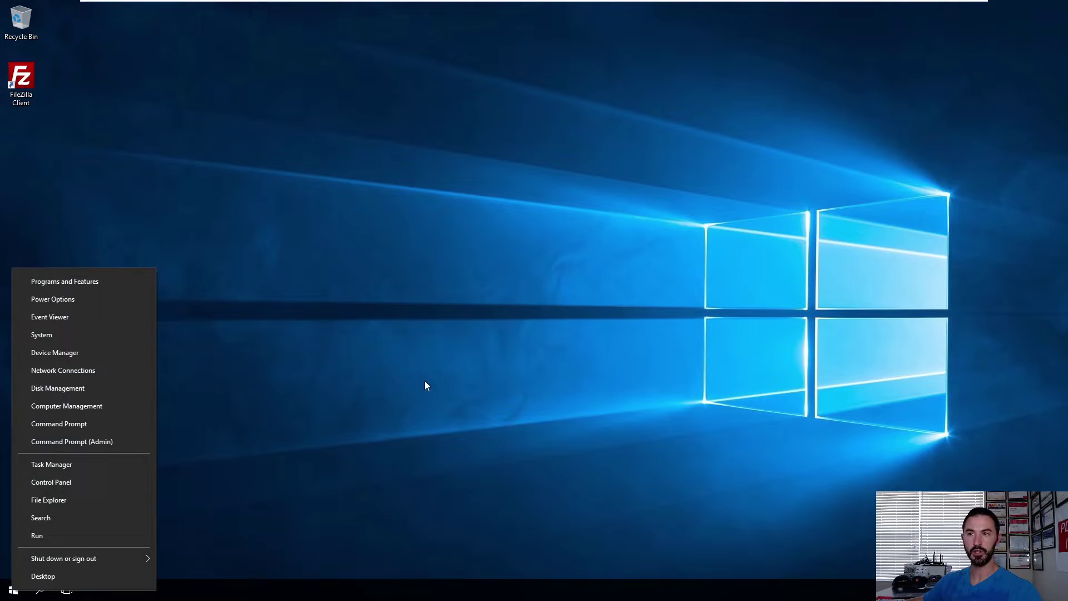
{"action": "left_click", "coordinate": [59, 335]}
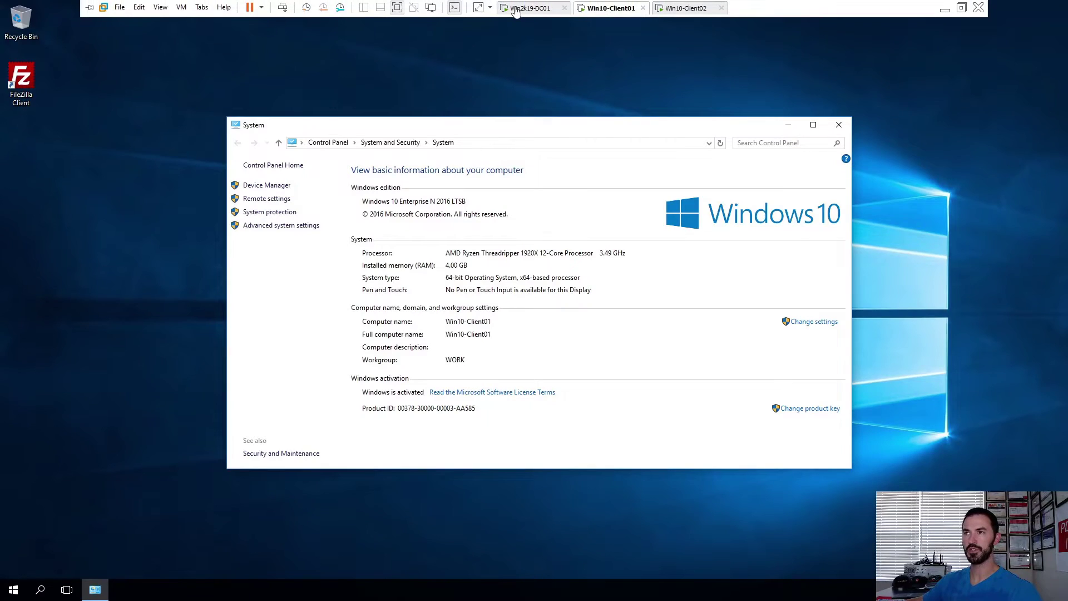
On Win2k19-DC01, refresh the Star OU repeatedly; it still shows only WIN10-CLIENT02
{"action": "left_click", "coordinate": [512, 8]}
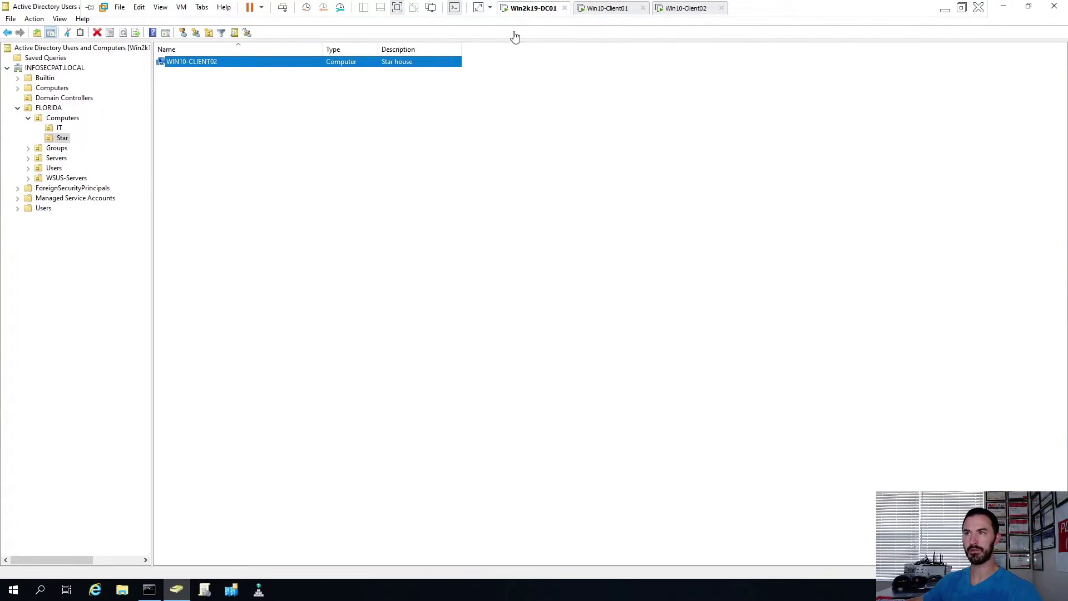
{"action": "left_click", "coordinate": [189, 69]}
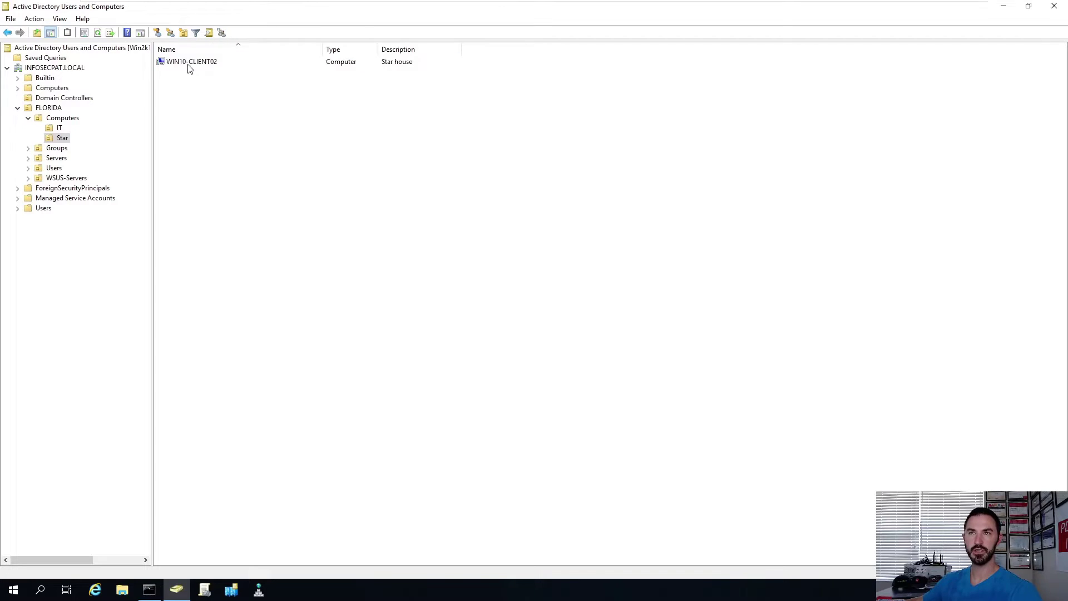
{"action": "right_click", "coordinate": [189, 97]}
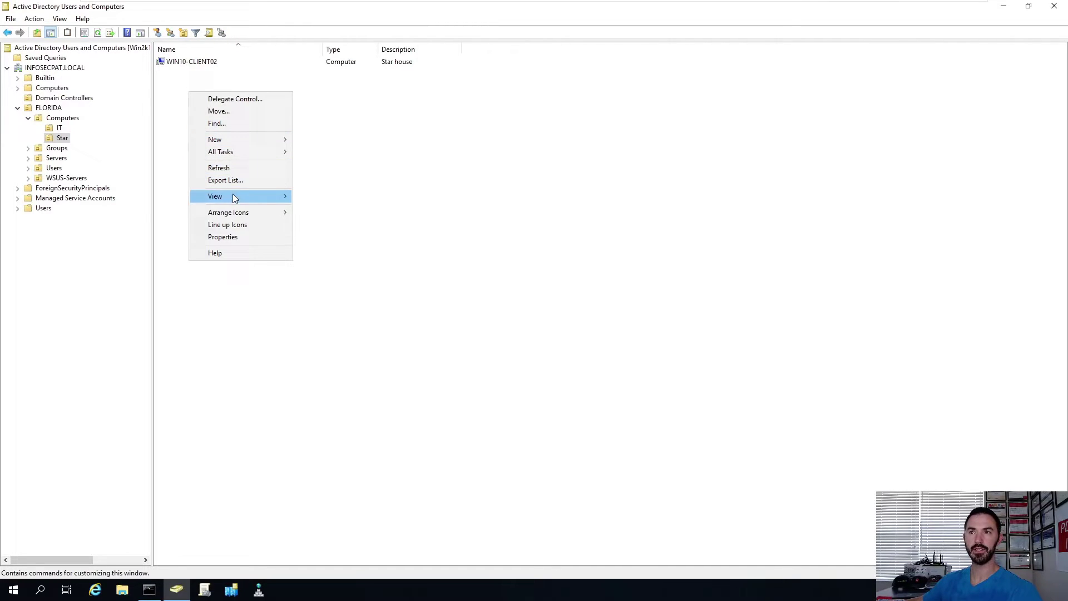
{"action": "left_click", "coordinate": [231, 166]}
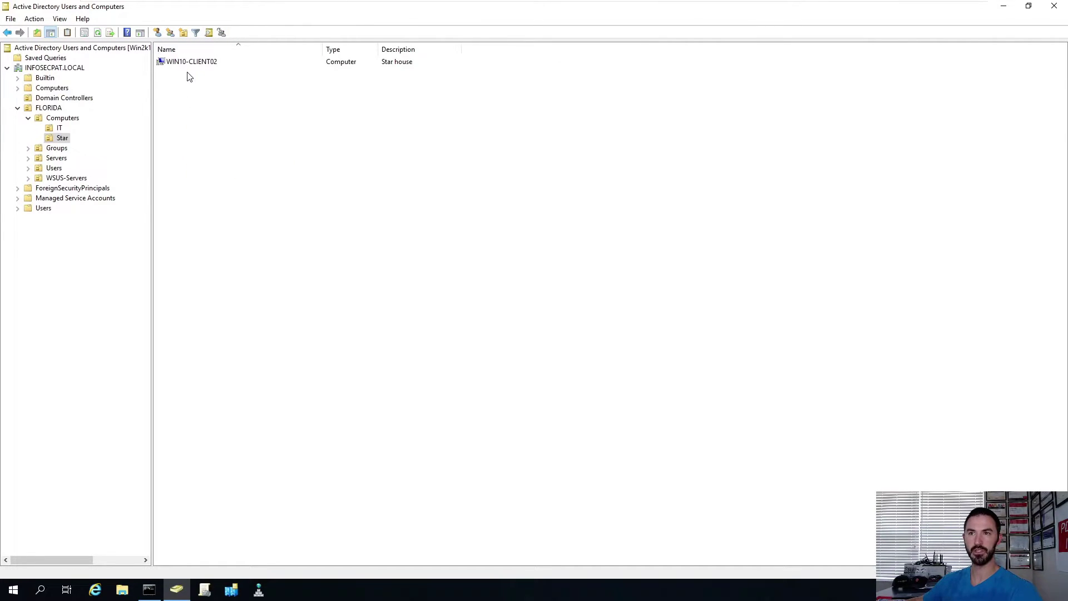
{"action": "right_click", "coordinate": [189, 77]}
{"action": "left_click", "coordinate": [227, 151]}
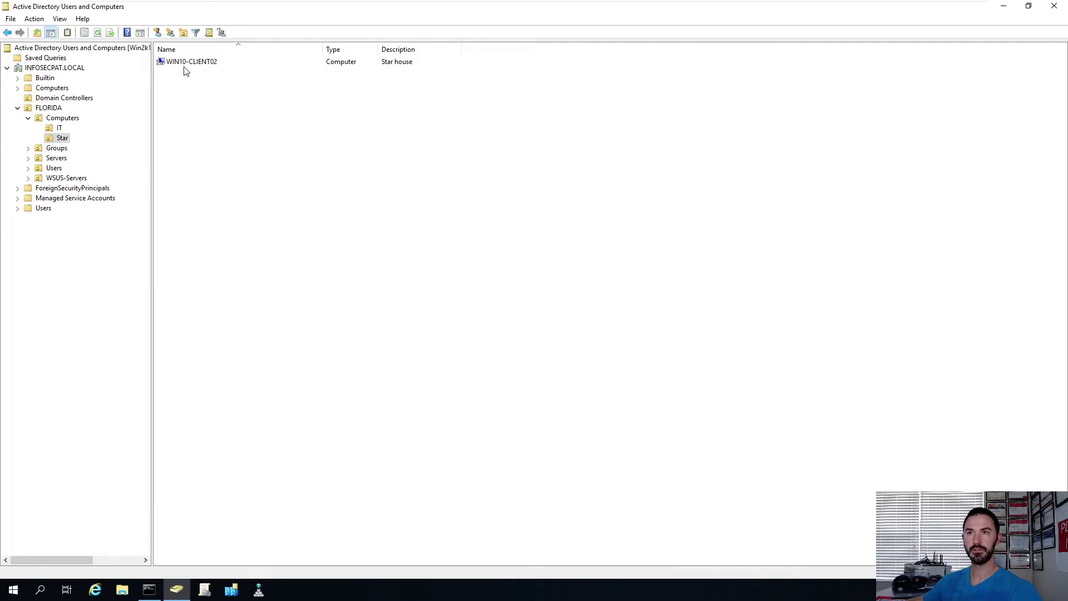
{"action": "left_click", "coordinate": [189, 65]}
{"action": "left_click", "coordinate": [225, 134]}
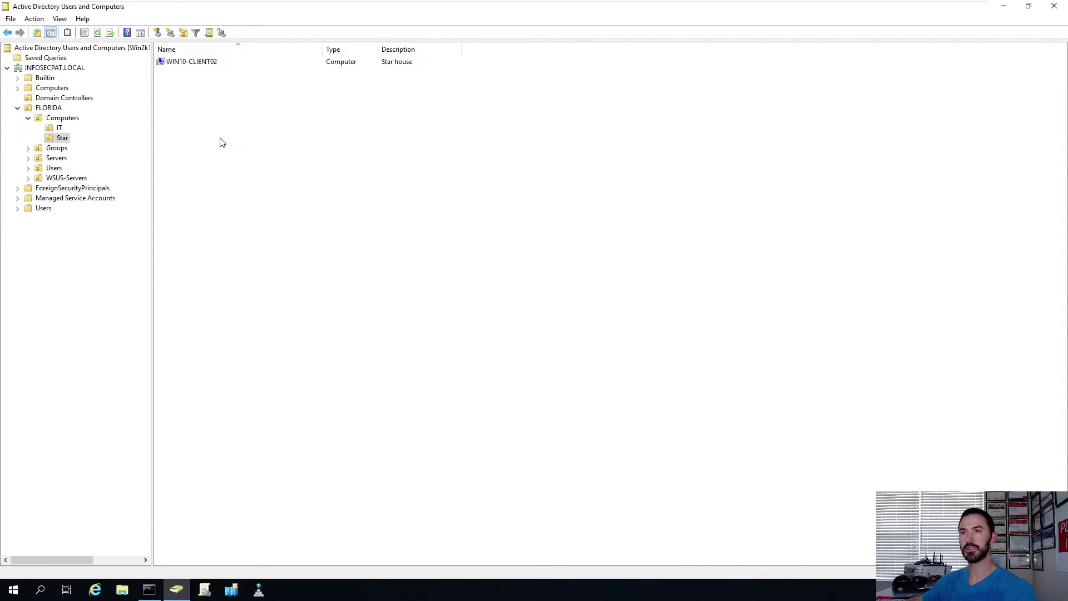
{"action": "key", "text": "F5"}
{"action": "key", "text": "F5"}
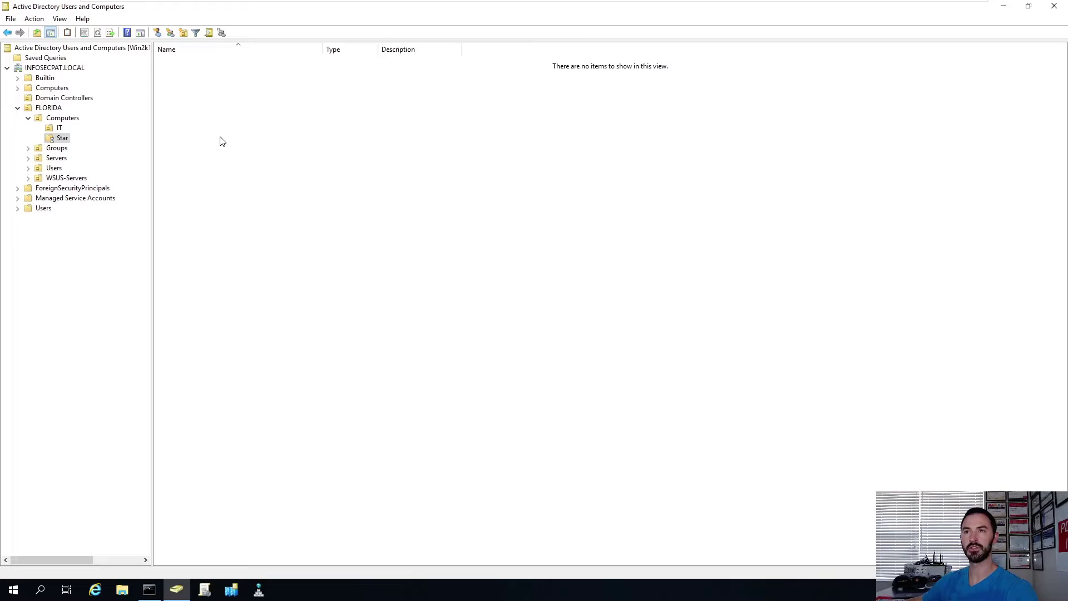
{"action": "left_click", "coordinate": [194, 67]}
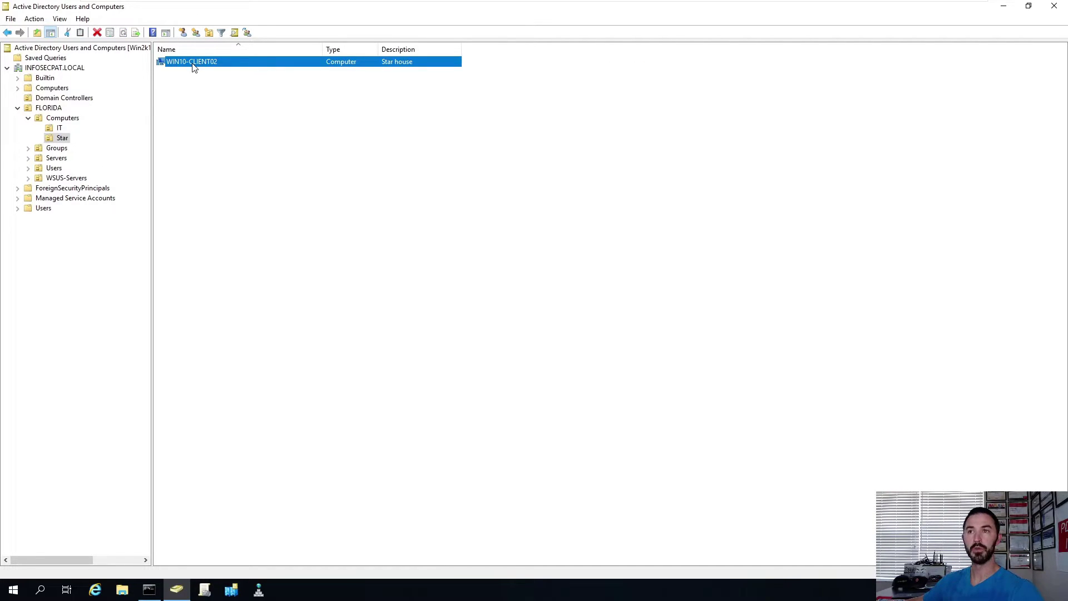
Sign in to Win10-Client02 as Admin, retrying after an incorrect password
{"action": "left_click", "coordinate": [692, 8]}
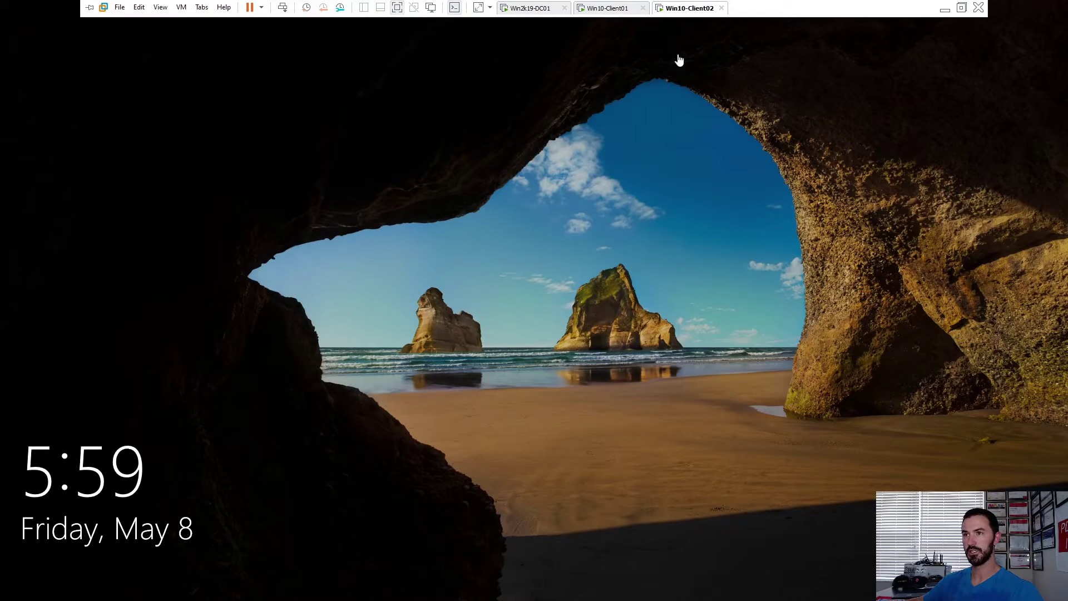
{"action": "left_click", "coordinate": [599, 311]}
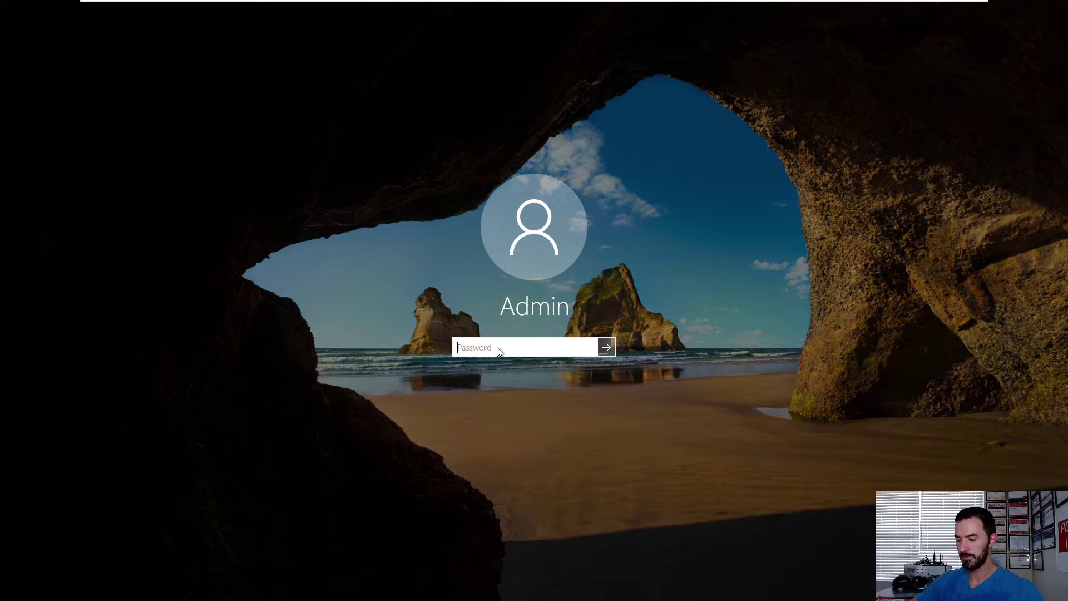
{"action": "type", "text": "••"}
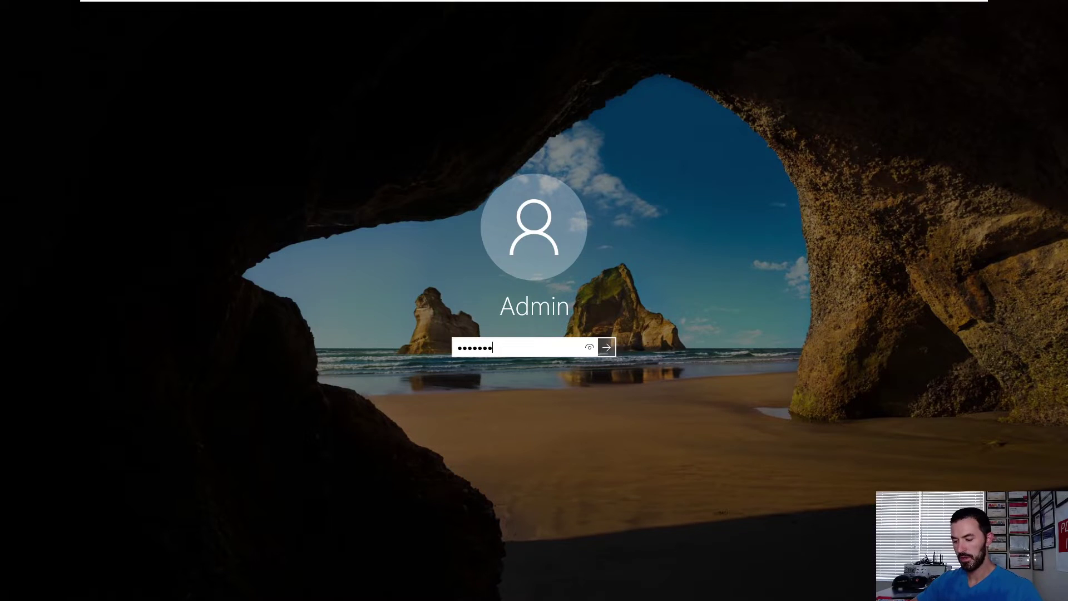
{"action": "key", "text": "Return"}
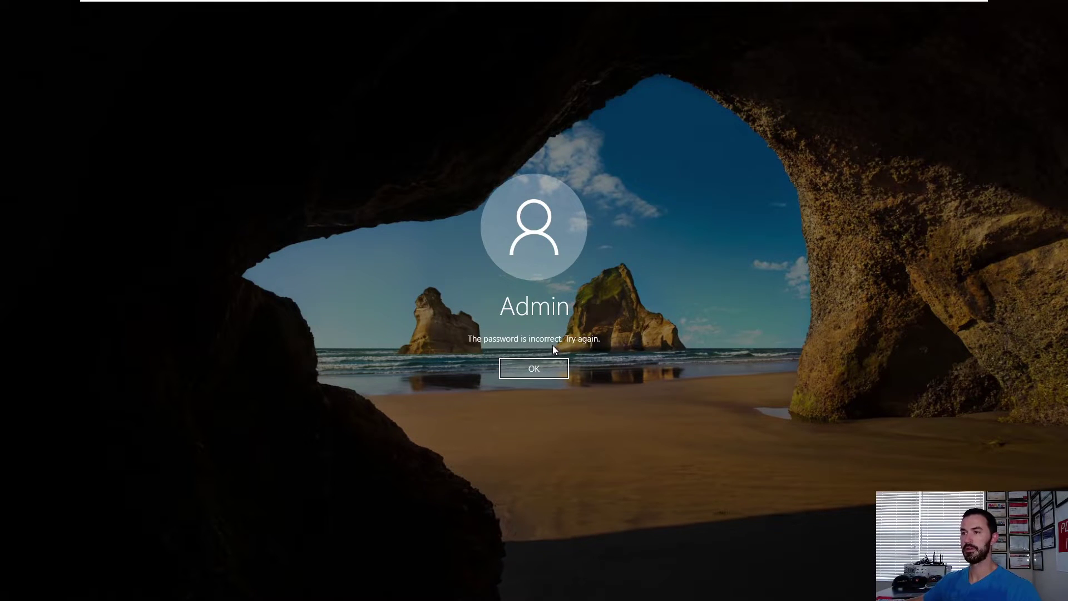
{"action": "left_click", "coordinate": [545, 363]}
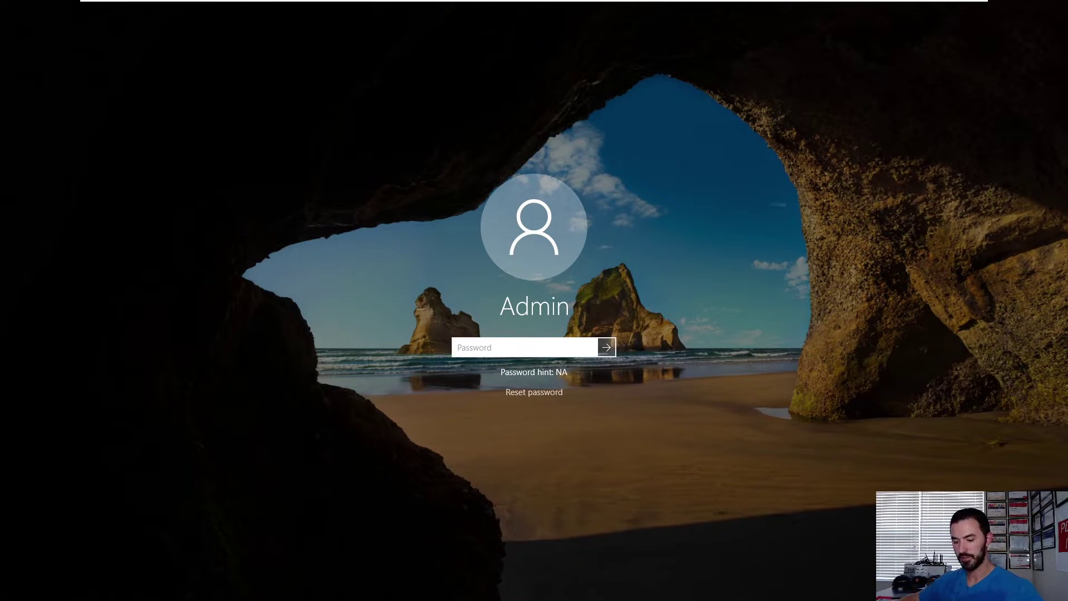
{"action": "type", "text": "•••••••••••••"}
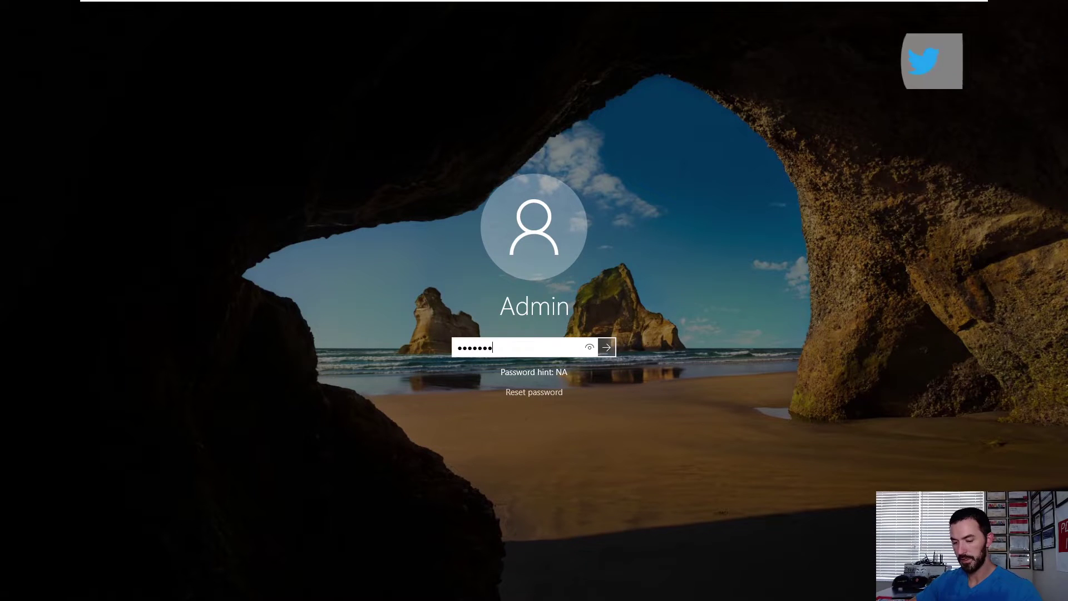
{"action": "key", "text": "Return"}
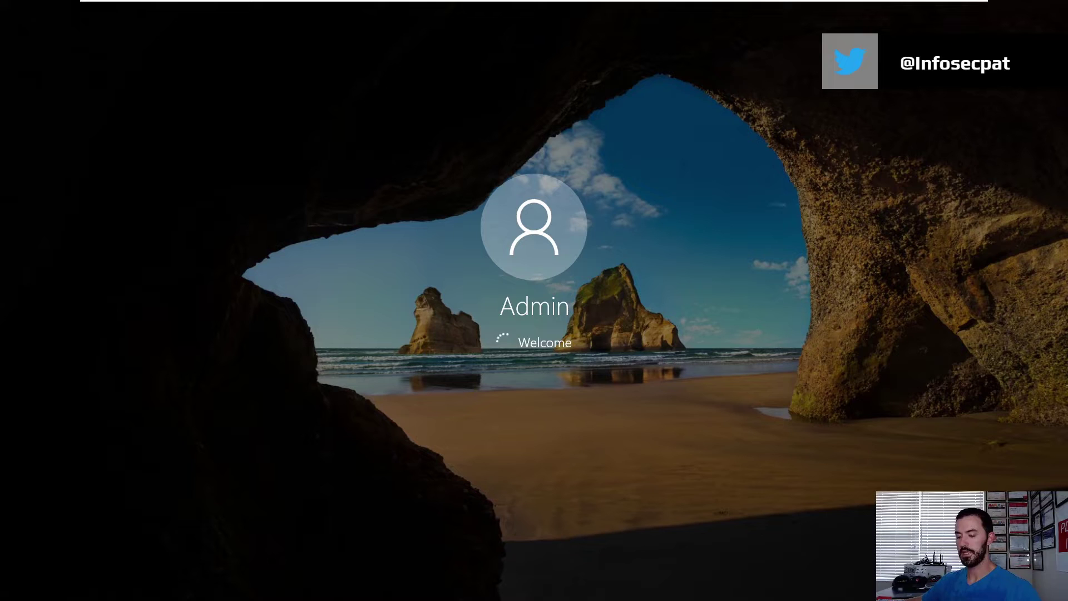
On Win10-Client01, close the System information window
{"action": "mouse_move", "coordinate": [652, 9]}
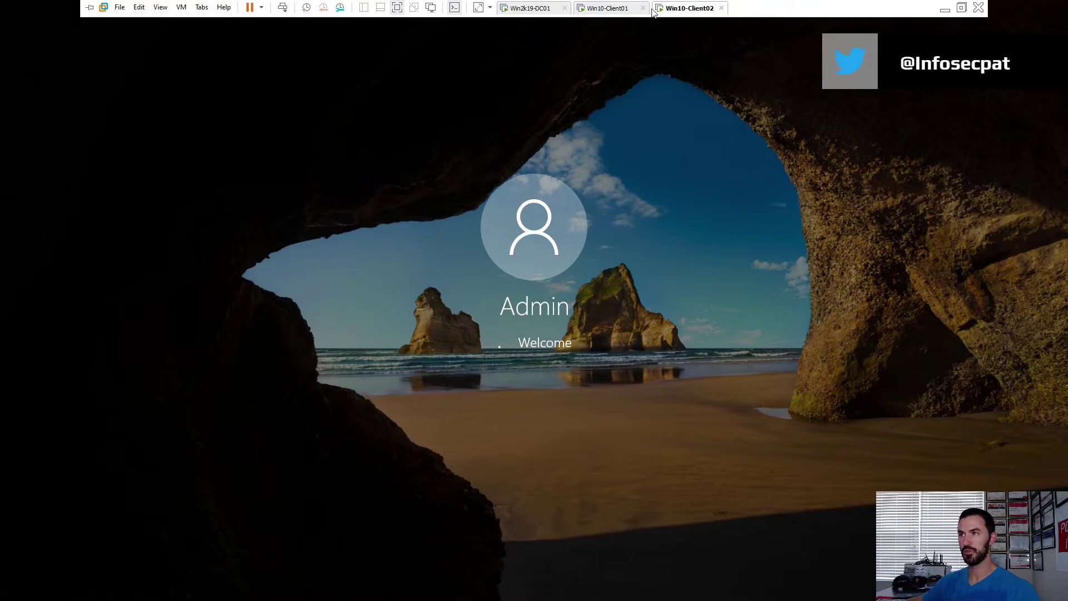
{"action": "left_click", "coordinate": [595, 13]}
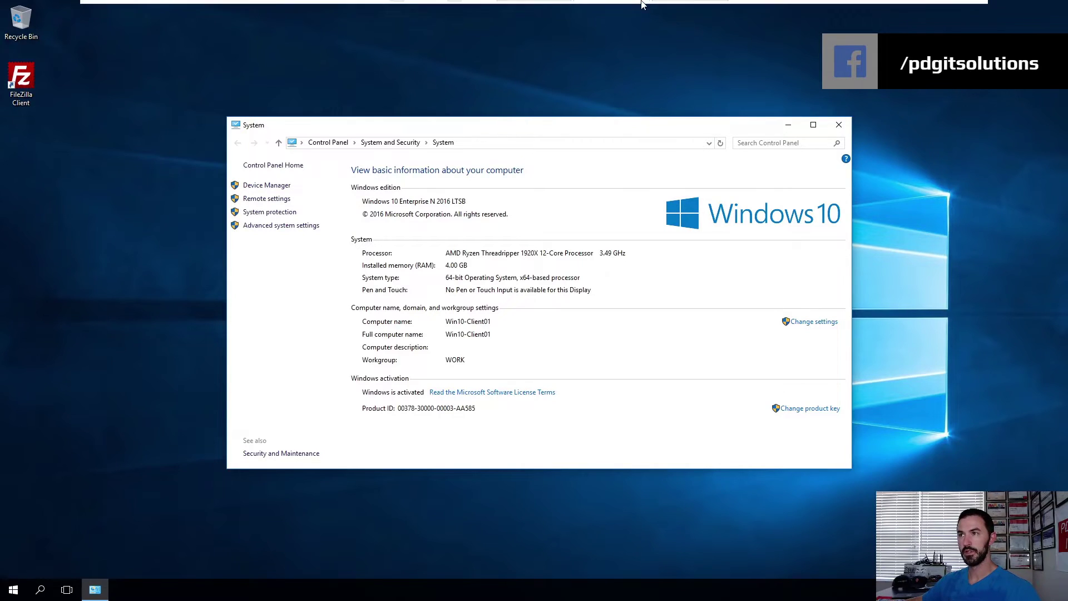
{"action": "left_click", "coordinate": [839, 124]}
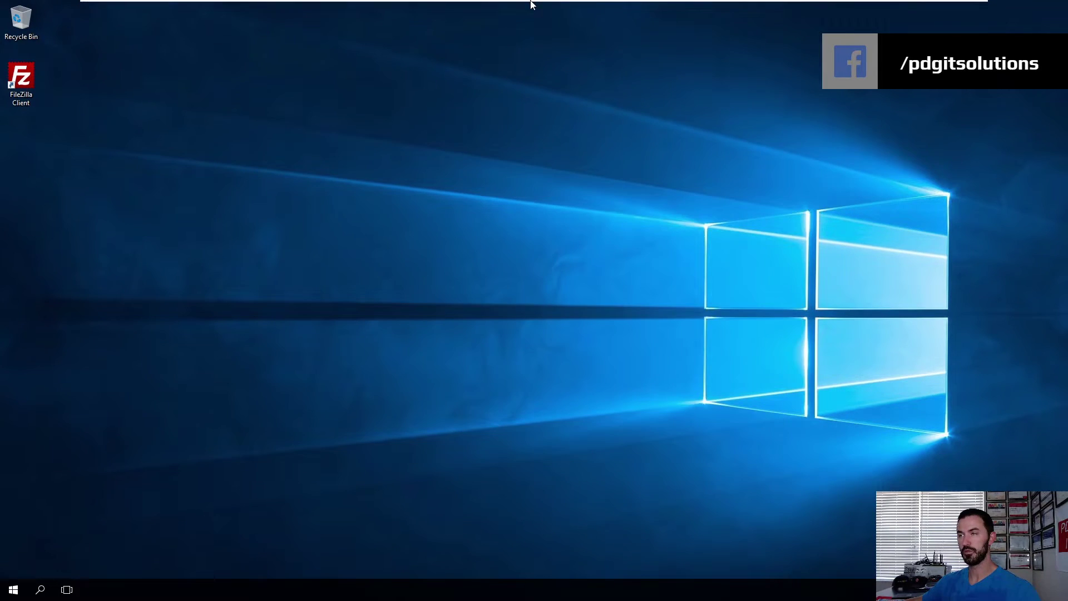
On Win2k19-DC01, refresh the Star OU and inspect WIN10-CLIENT02's properties
{"action": "left_click", "coordinate": [531, 10]}
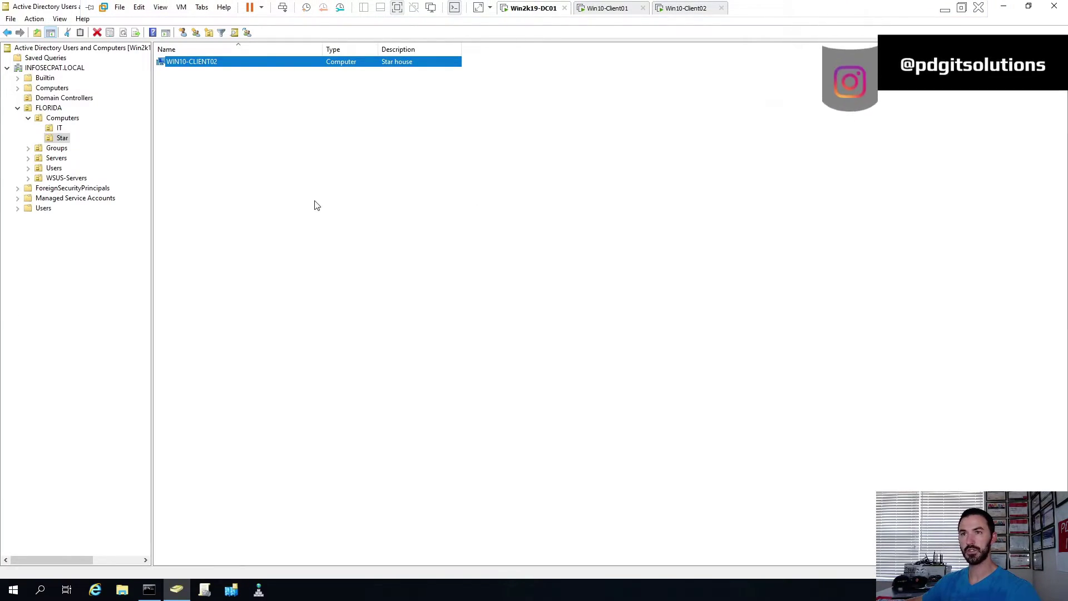
{"action": "right_click", "coordinate": [243, 159]}
{"action": "left_click", "coordinate": [270, 233]}
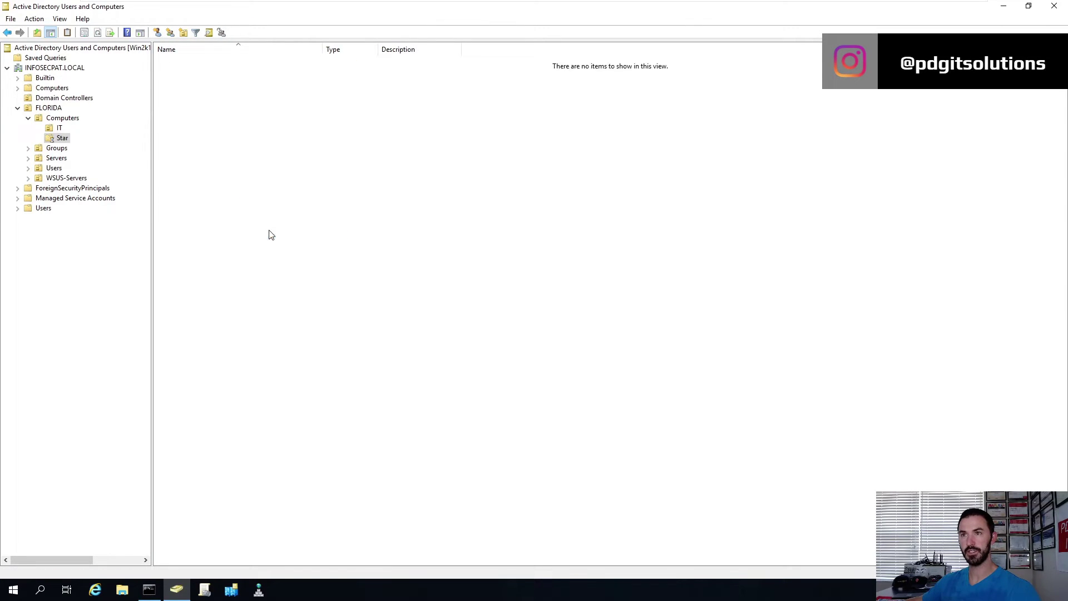
{"action": "left_click", "coordinate": [58, 129]}
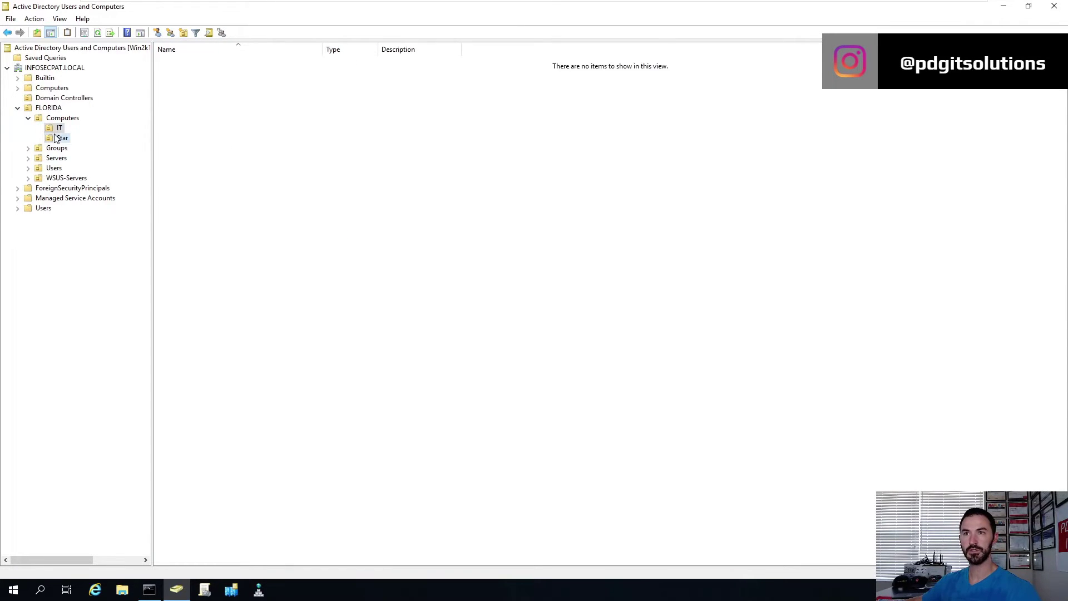
{"action": "left_click", "coordinate": [55, 138]}
{"action": "left_click", "coordinate": [194, 63]}
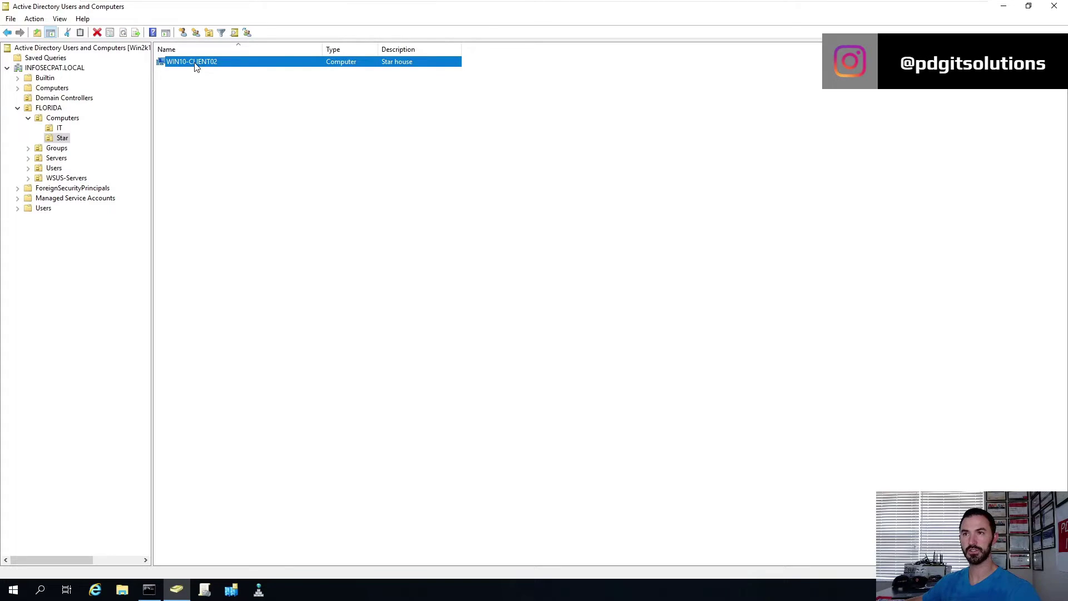
{"action": "double_click", "coordinate": [196, 64]}
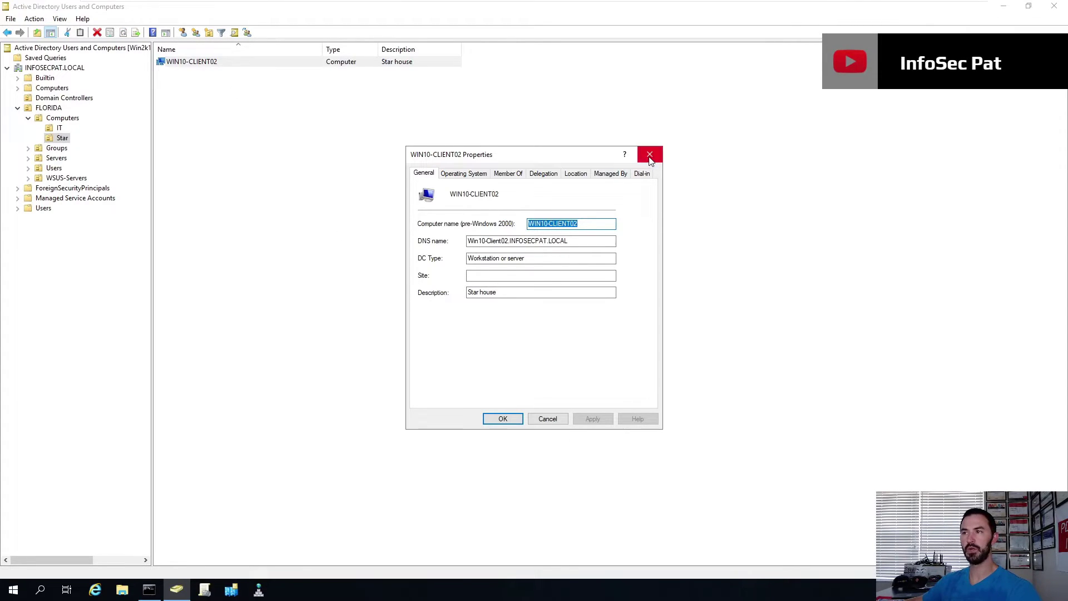
{"action": "left_click", "coordinate": [649, 156]}
{"action": "right_click", "coordinate": [227, 99]}
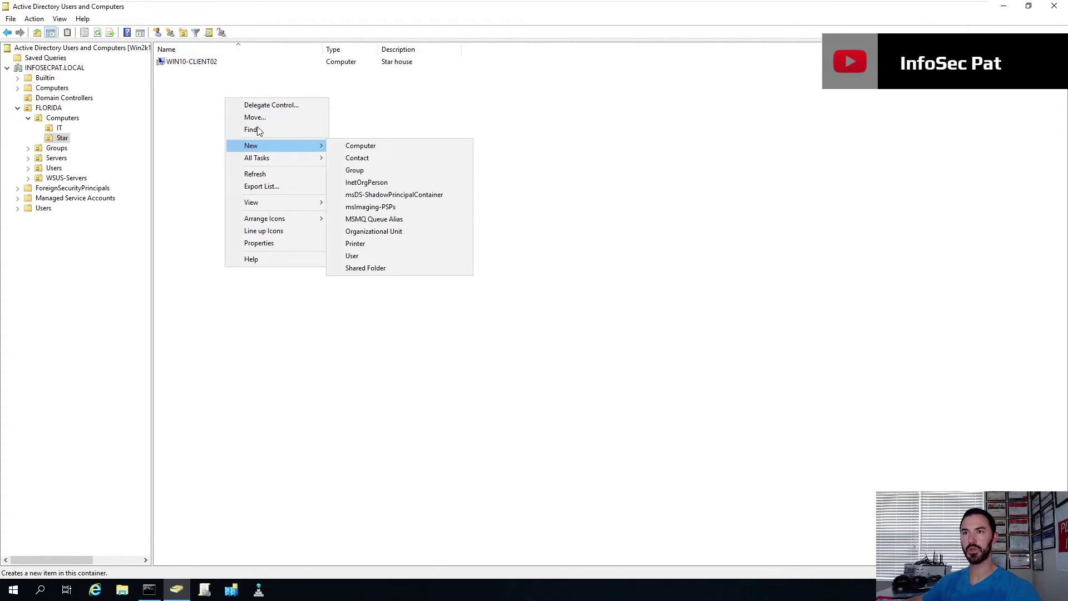
{"action": "left_click", "coordinate": [264, 175]}
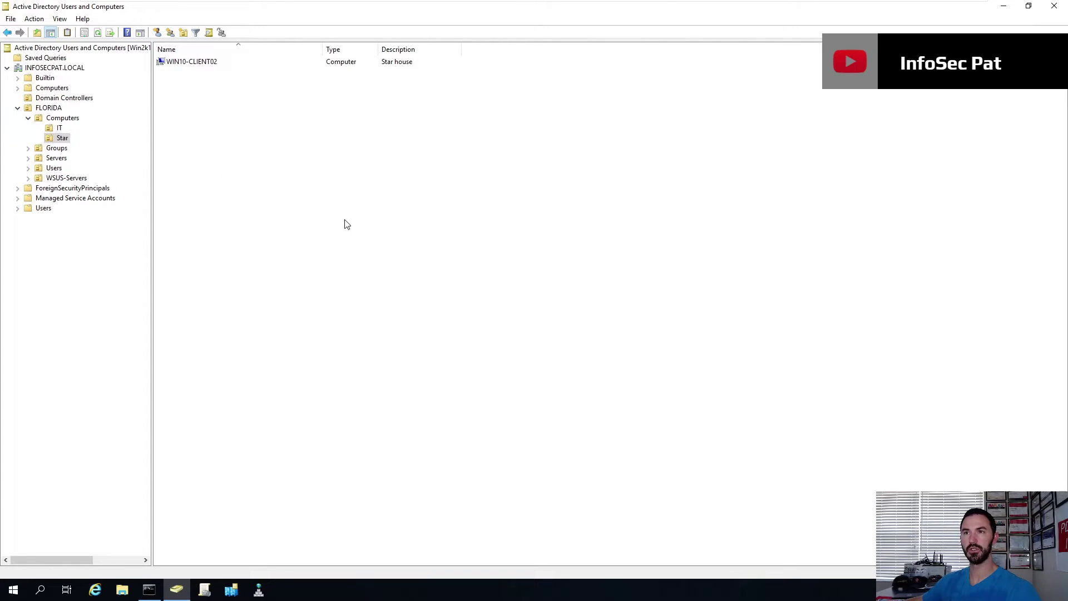
On Win10-Client02, view the System page showing workgroup WORK, then search Start for 'com'
{"action": "mouse_move", "coordinate": [727, 3]}
{"action": "left_click", "coordinate": [689, 8]}
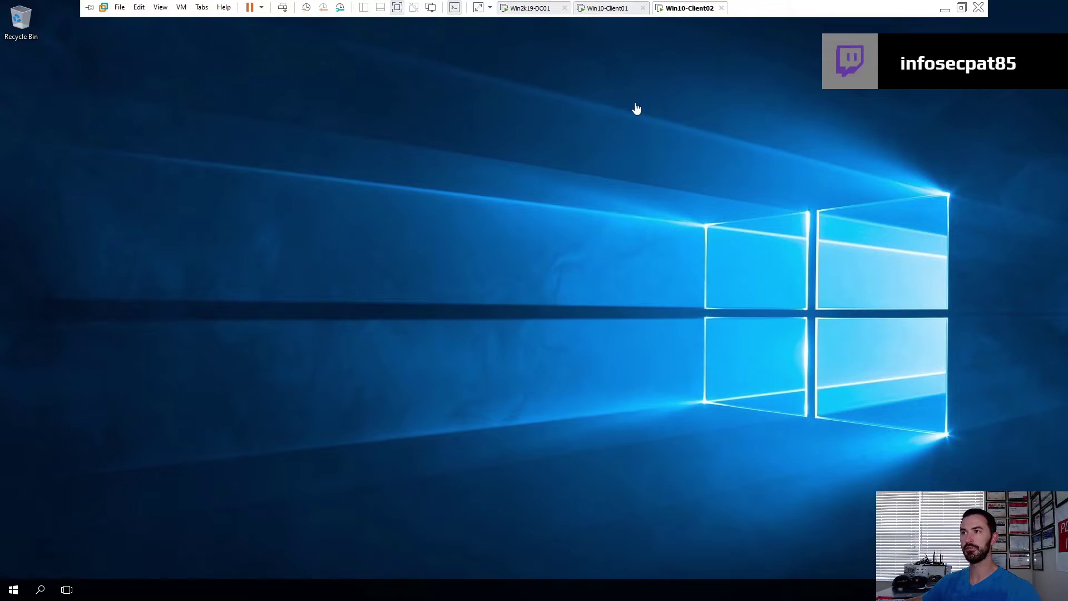
{"action": "right_click", "coordinate": [17, 589]}
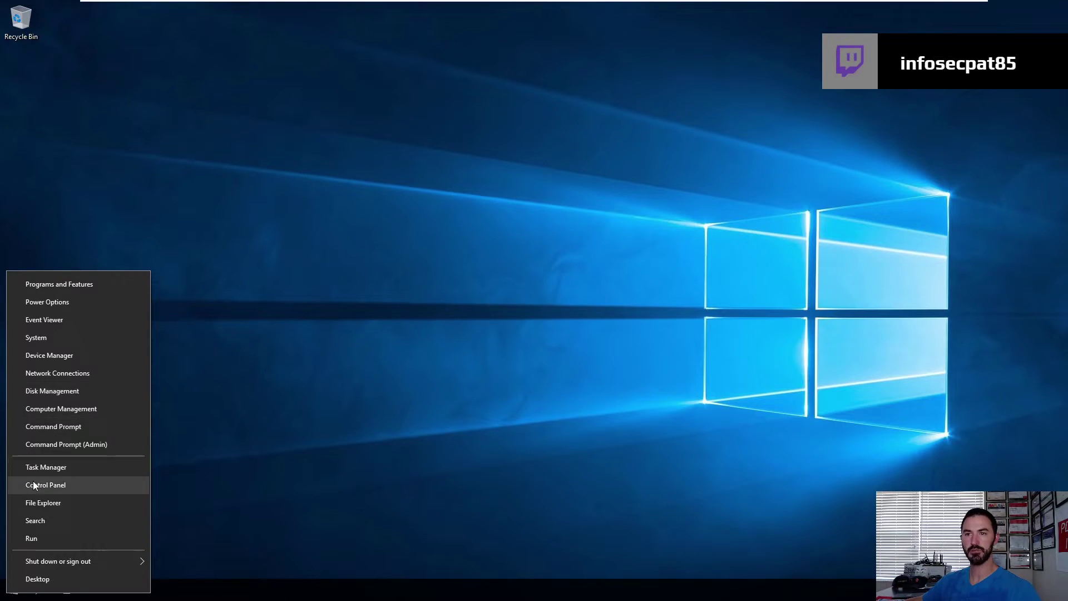
{"action": "left_click", "coordinate": [44, 339]}
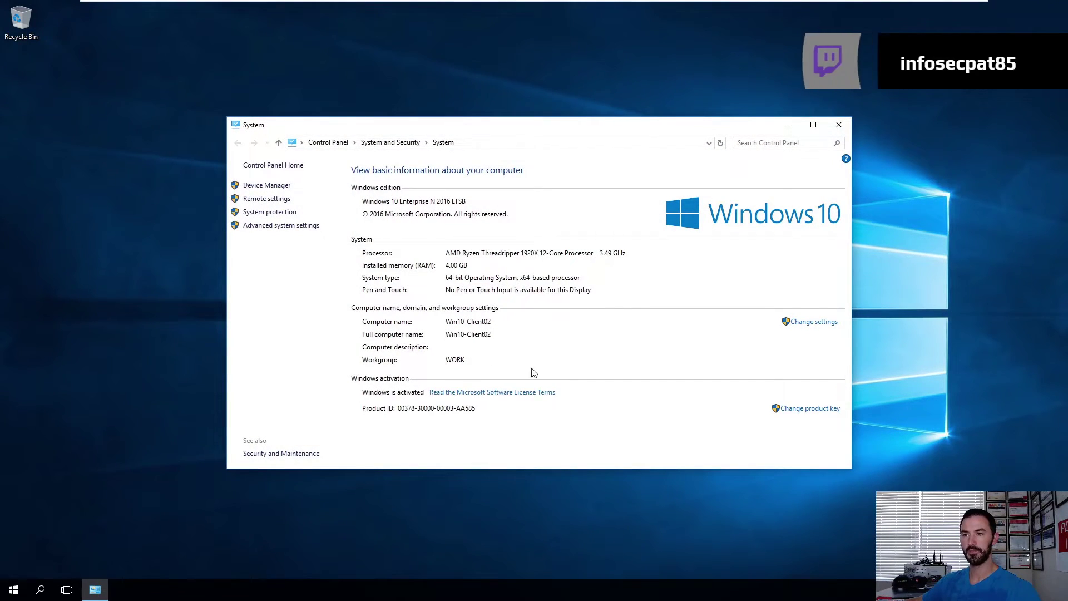
{"action": "left_click", "coordinate": [14, 589]}
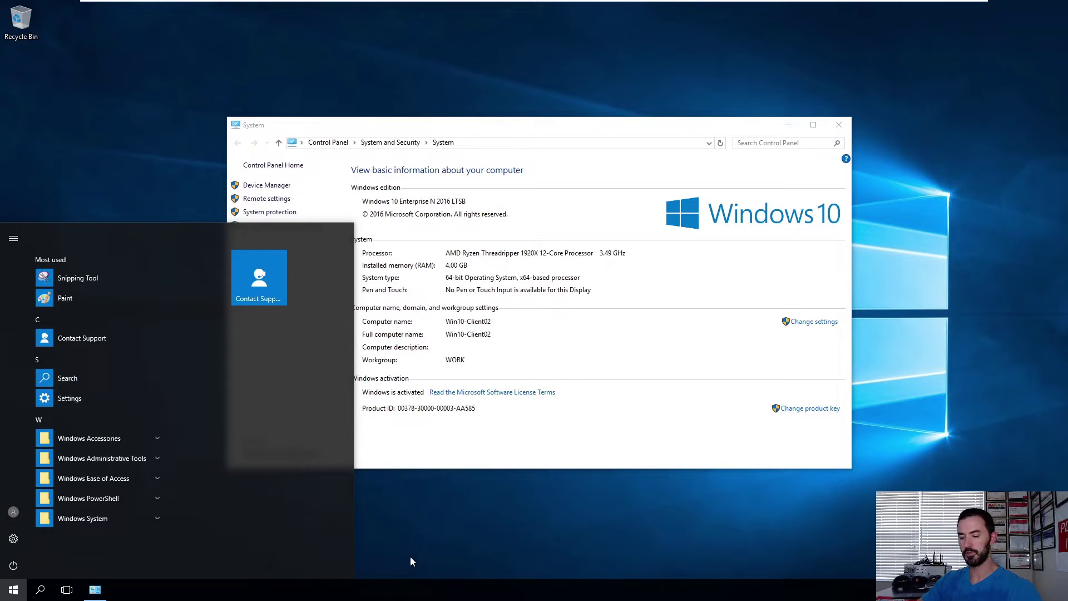
{"action": "type", "text": "com"}
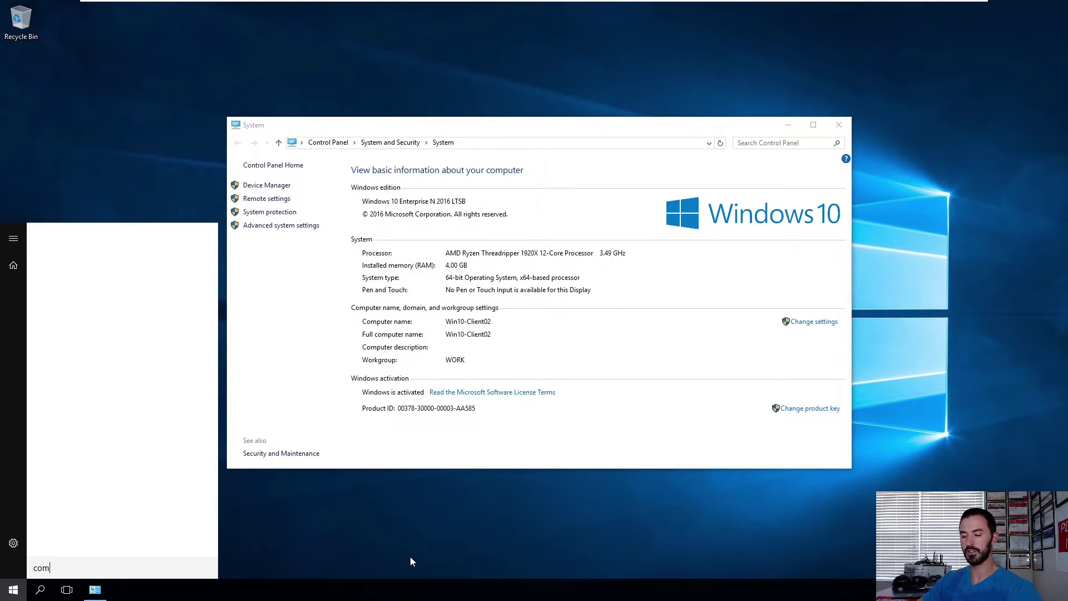
Launch File Explorer, open Network and turn on network discovery as a private network
{"action": "key", "text": "Return"}
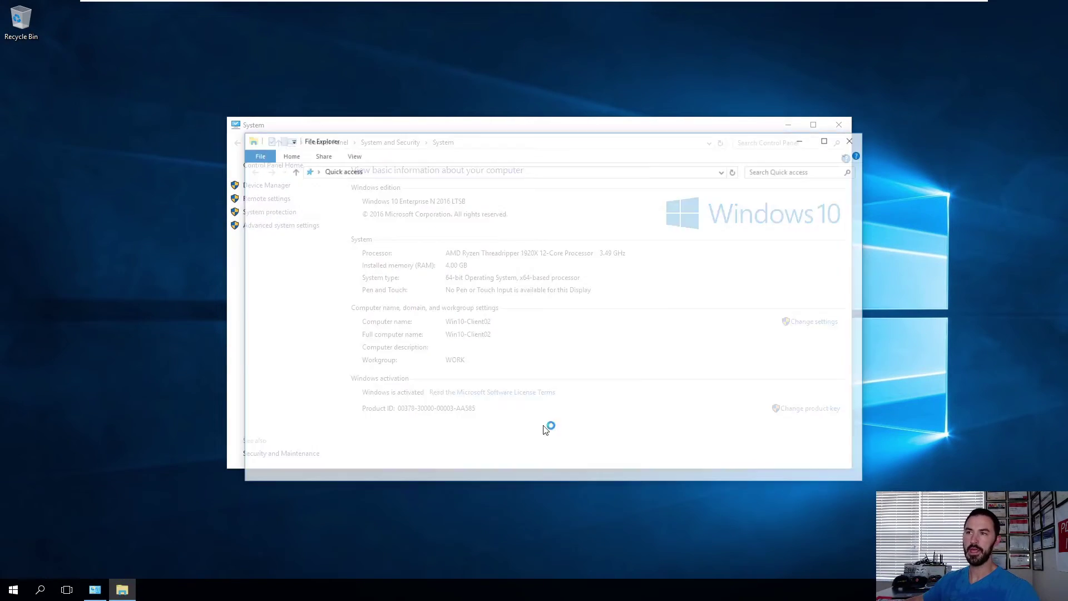
{"action": "double_click", "coordinate": [481, 147]}
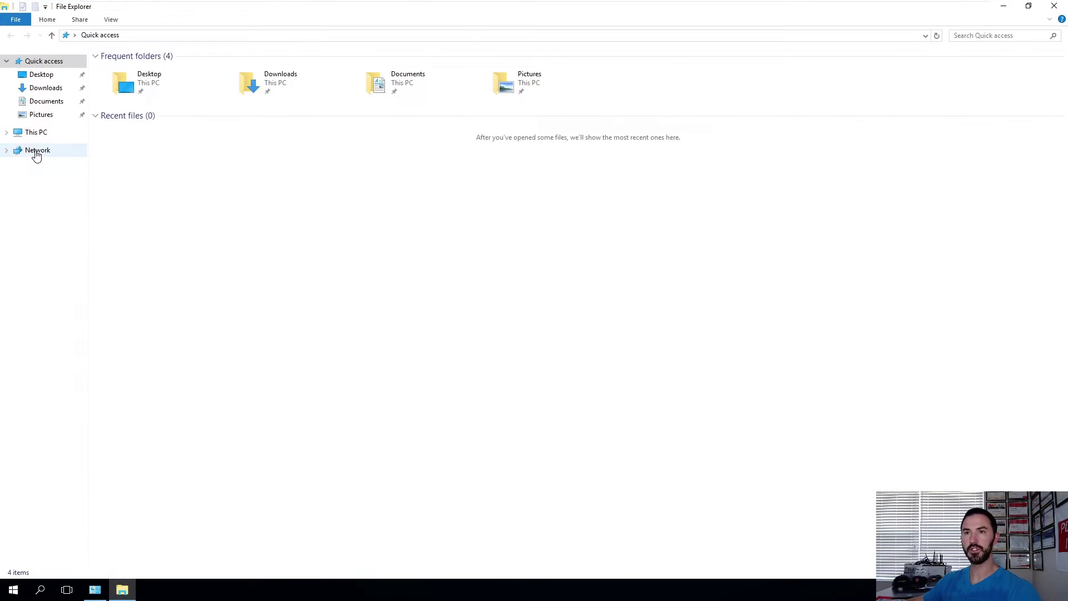
{"action": "left_click", "coordinate": [36, 151]}
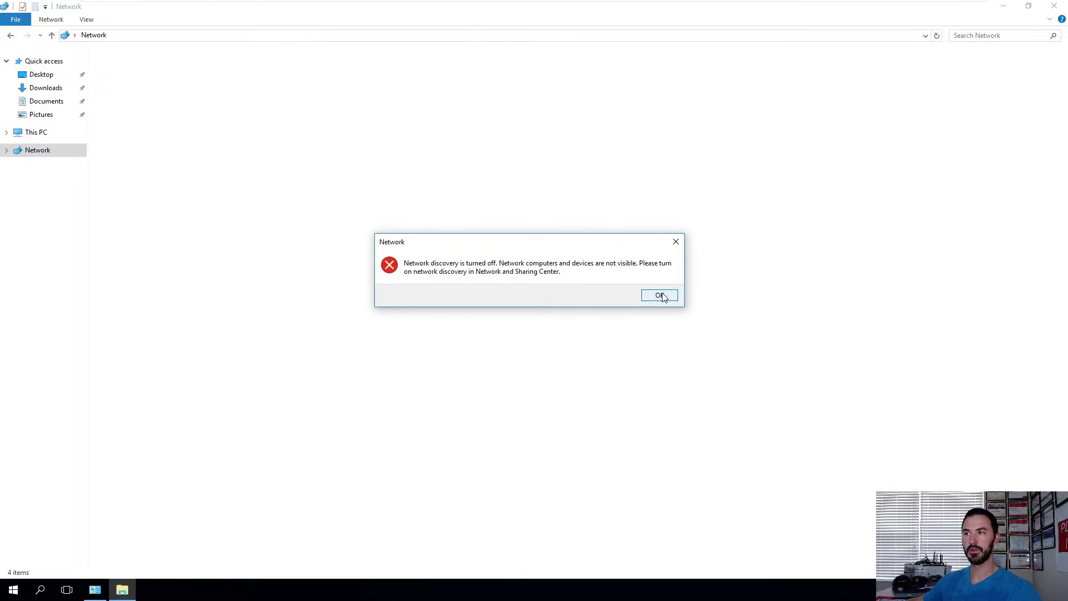
{"action": "left_click", "coordinate": [658, 295]}
{"action": "left_click", "coordinate": [326, 55]}
{"action": "left_click", "coordinate": [346, 59]}
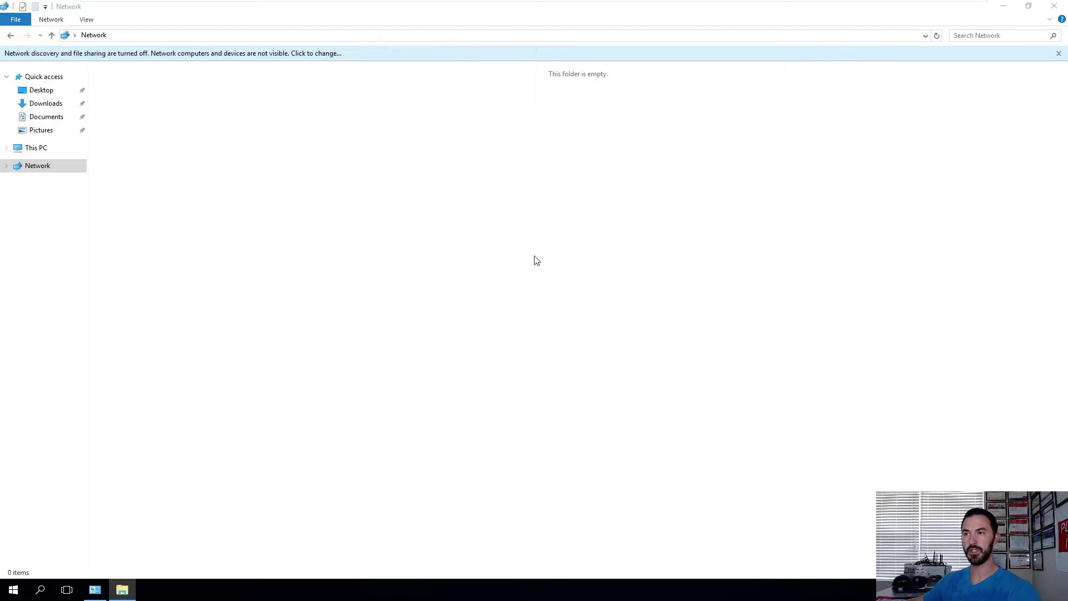
{"action": "left_click", "coordinate": [632, 285]}
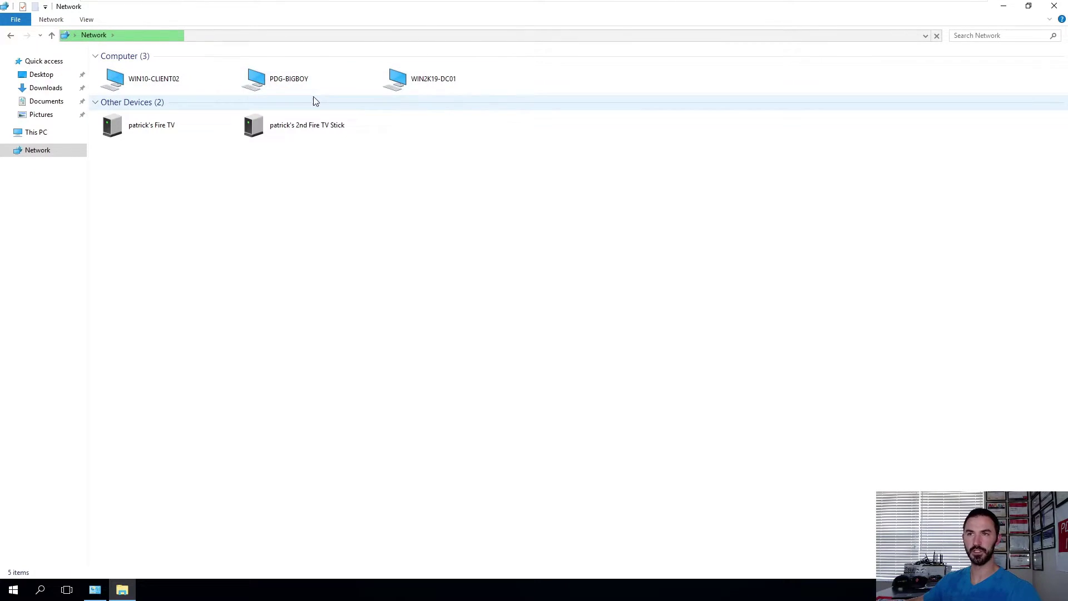
Show the network computers in Details view to compare workgroups, then move to Win10-Client01
{"action": "right_click", "coordinate": [299, 236]}
{"action": "mouse_move", "coordinate": [341, 243]}
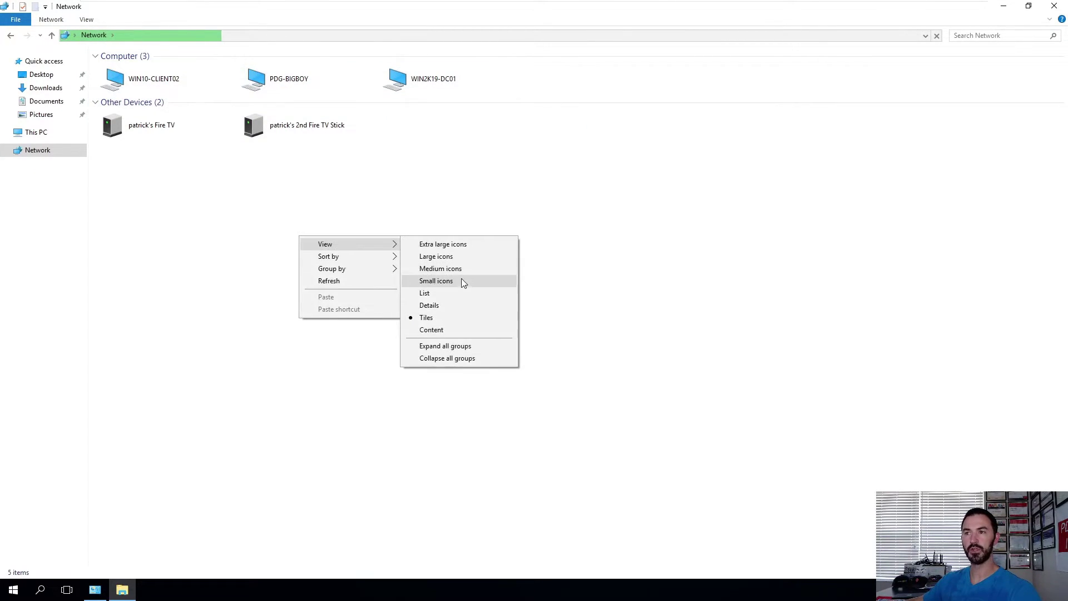
{"action": "left_click", "coordinate": [450, 307]}
{"action": "left_click", "coordinate": [351, 88]}
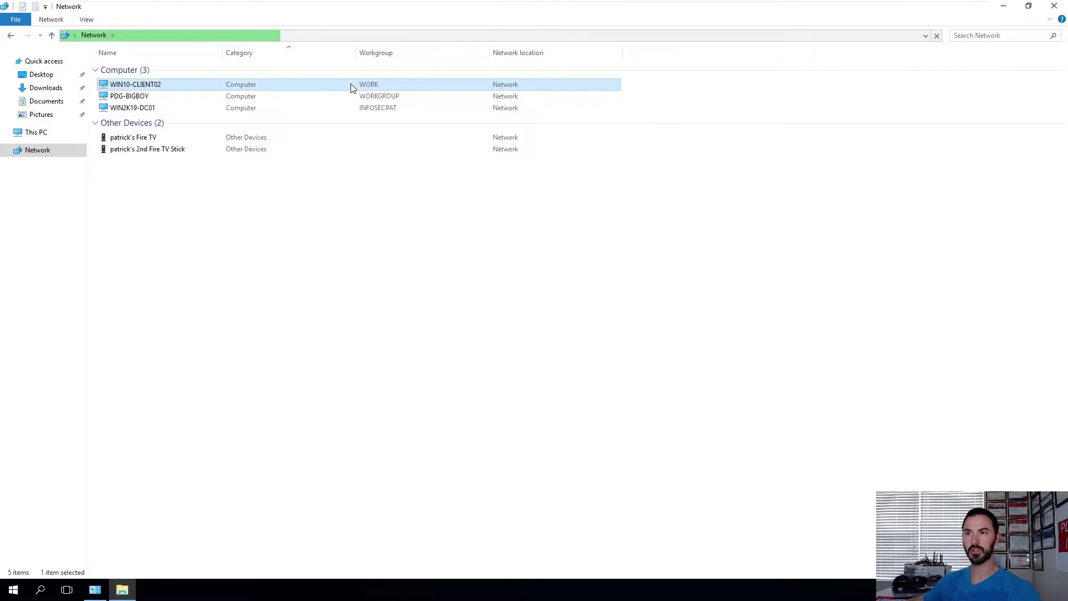
{"action": "left_click", "coordinate": [172, 100]}
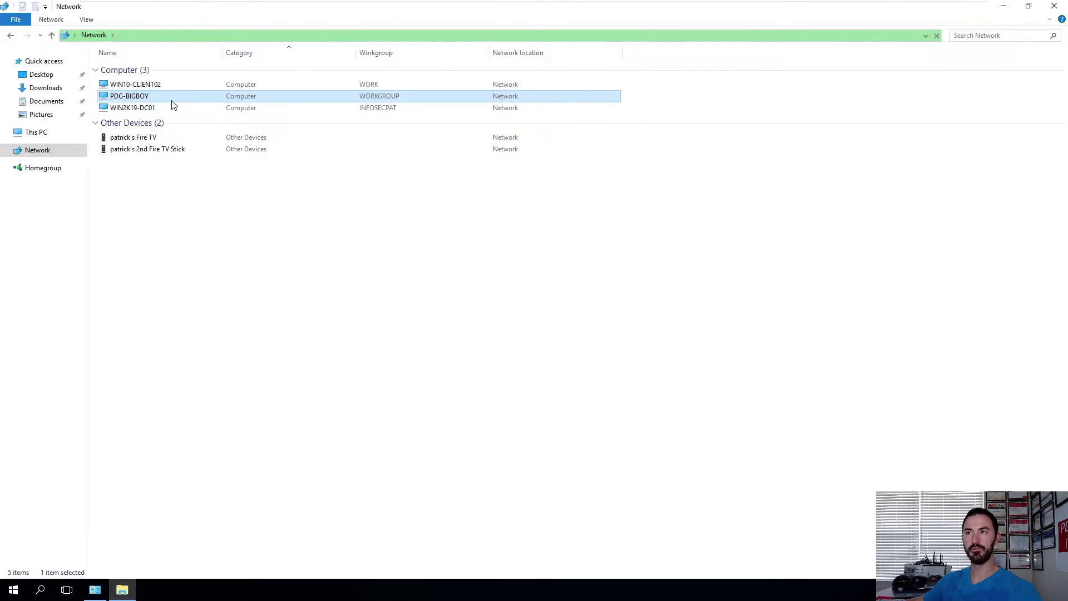
{"action": "left_click", "coordinate": [188, 116]}
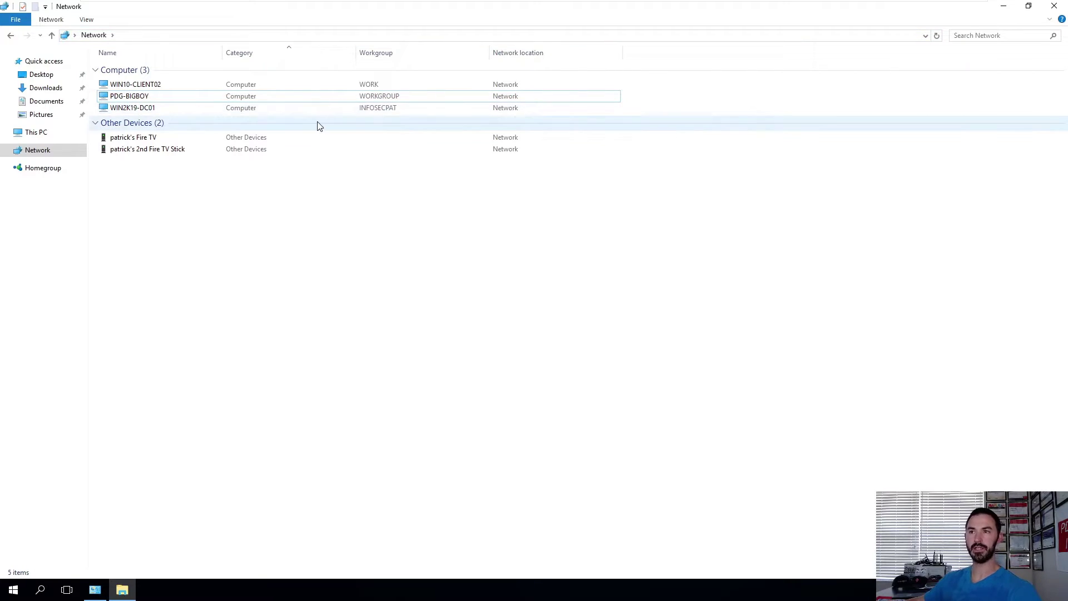
{"action": "left_click", "coordinate": [362, 97]}
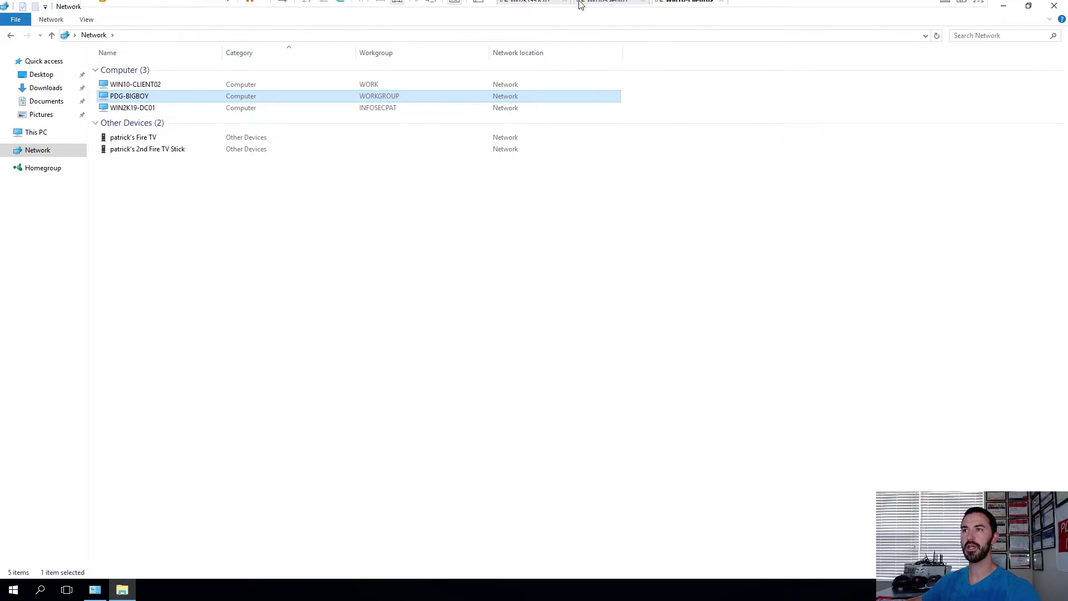
{"action": "left_click", "coordinate": [590, 11]}
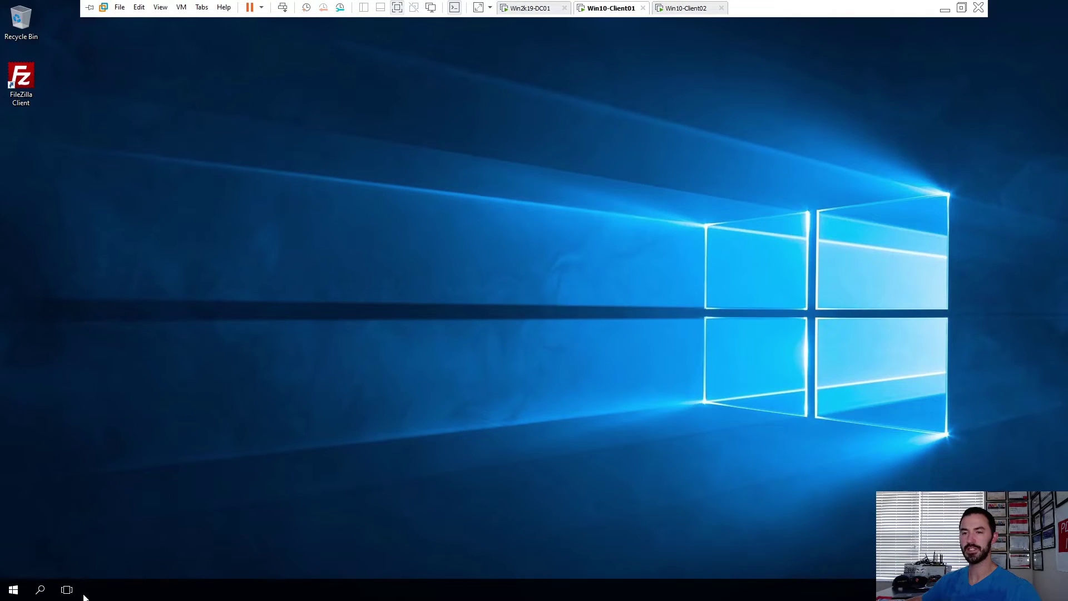
Open File Explorer's Network location and turn on network discovery as a private network
{"action": "right_click", "coordinate": [13, 589]}
{"action": "left_click", "coordinate": [49, 497]}
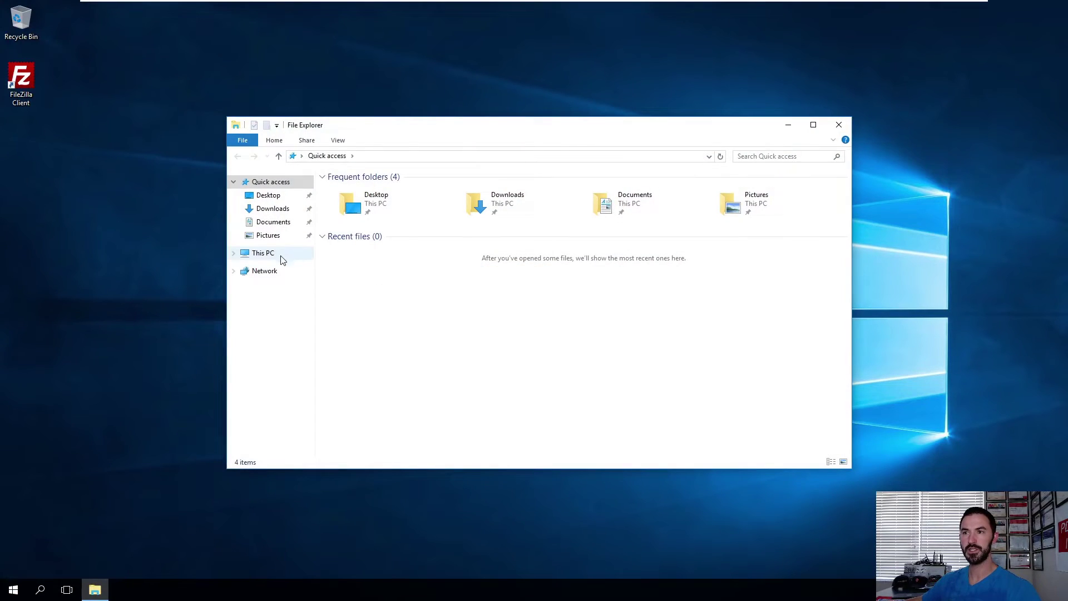
{"action": "left_click", "coordinate": [274, 271]}
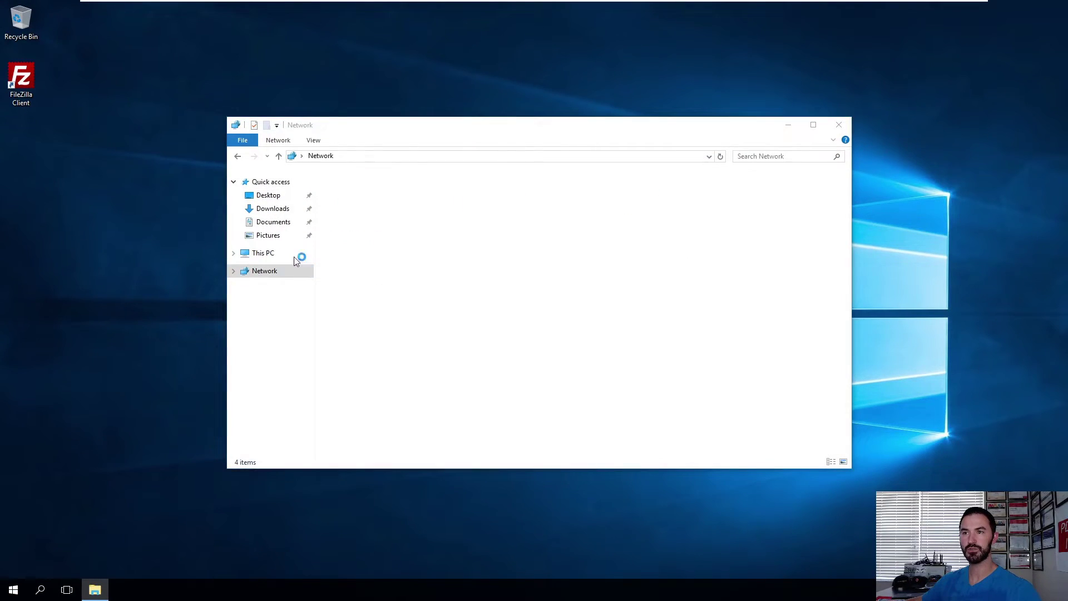
{"action": "left_click", "coordinate": [655, 293]}
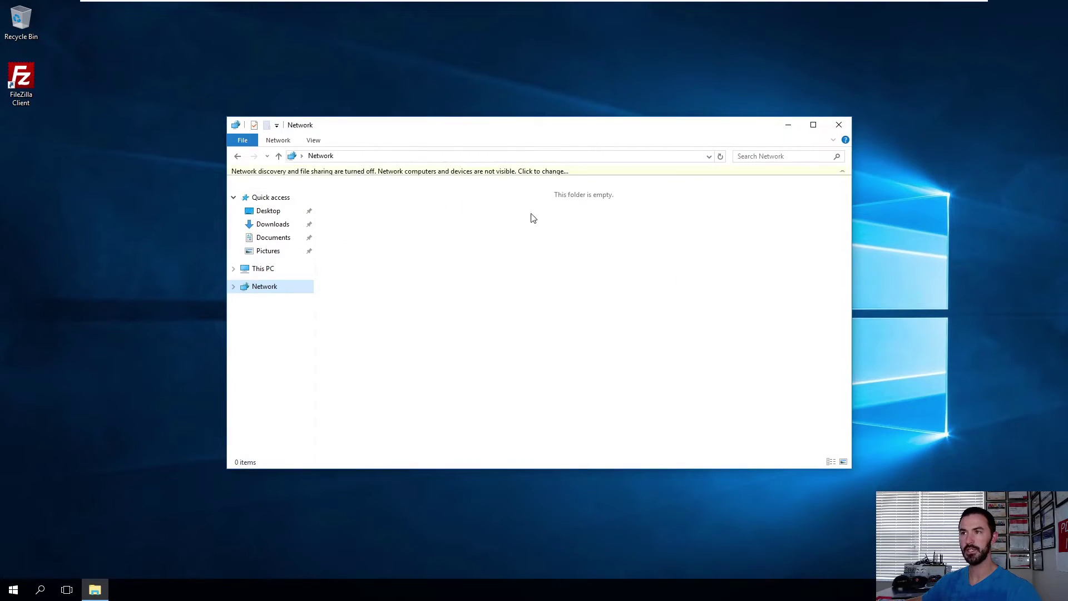
{"action": "left_click", "coordinate": [458, 176]}
{"action": "left_click", "coordinate": [479, 183]}
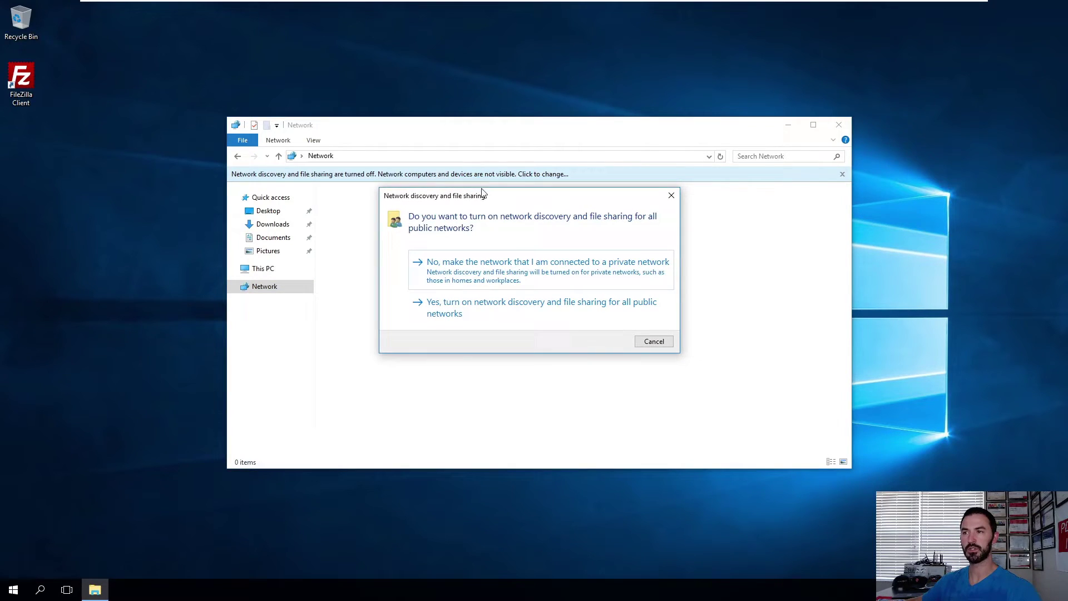
{"action": "left_click", "coordinate": [506, 274]}
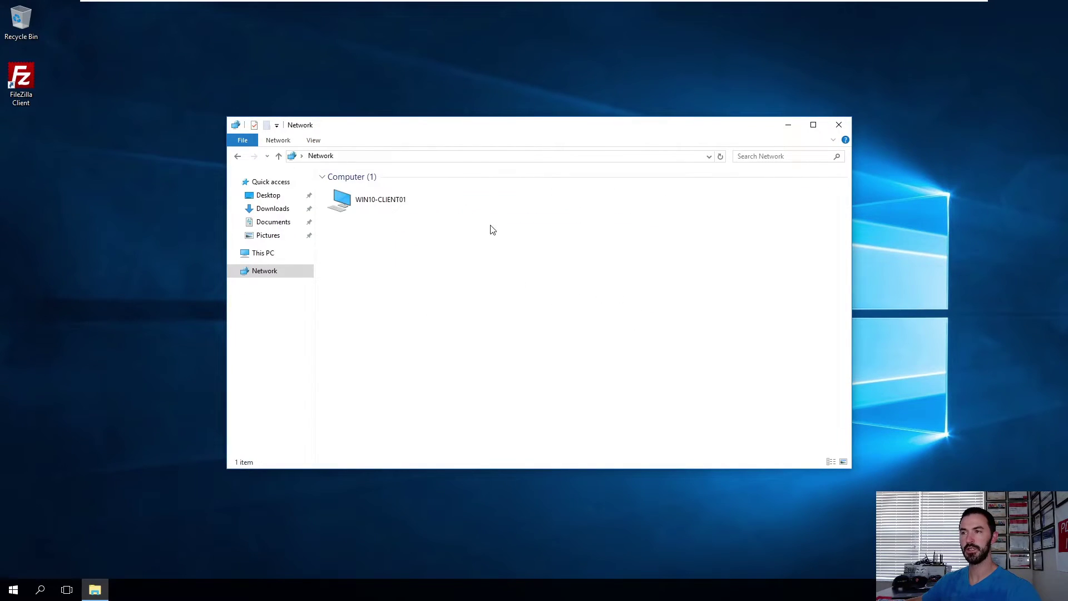
List the network computers in Details view sorted by Workgroup, then close the window
{"action": "right_click", "coordinate": [475, 273]}
{"action": "mouse_move", "coordinate": [513, 278]}
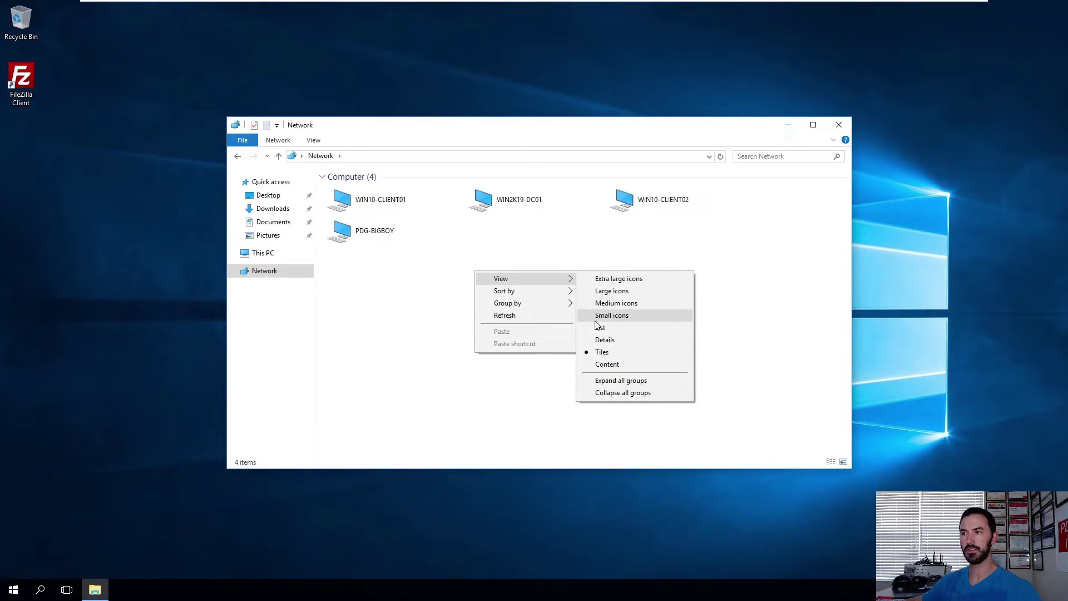
{"action": "left_click", "coordinate": [604, 340]}
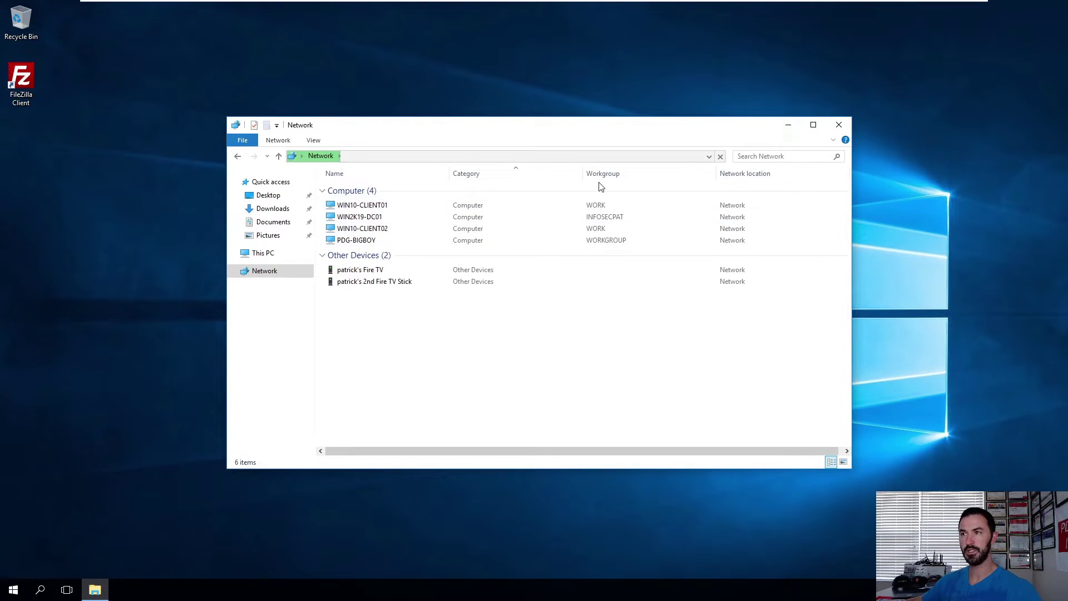
{"action": "left_click", "coordinate": [615, 173]}
{"action": "left_click", "coordinate": [573, 228]}
{"action": "left_click", "coordinate": [568, 217]}
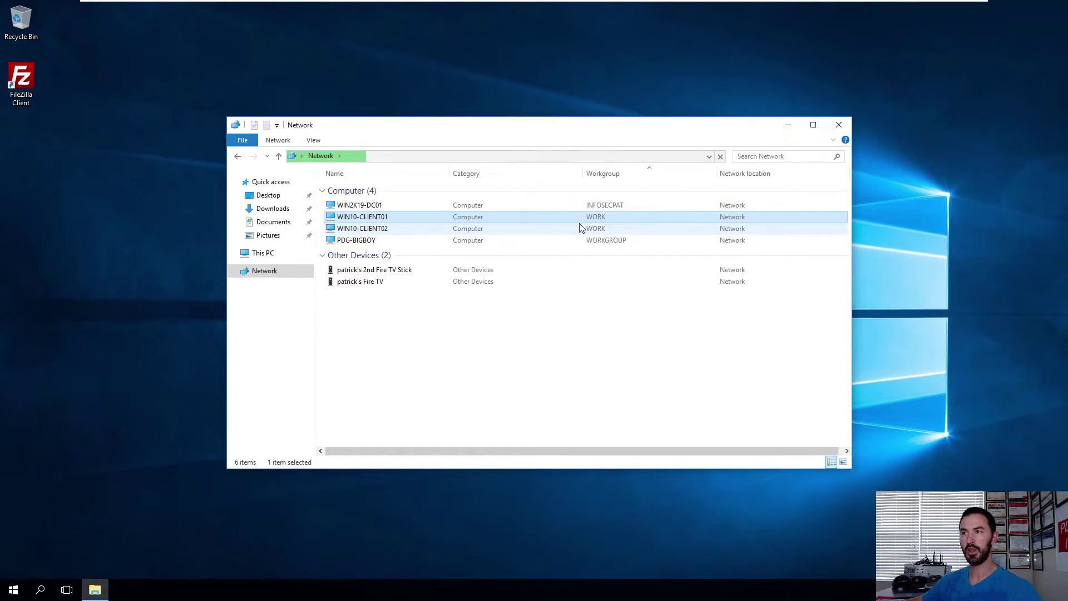
{"action": "left_click", "coordinate": [583, 231]}
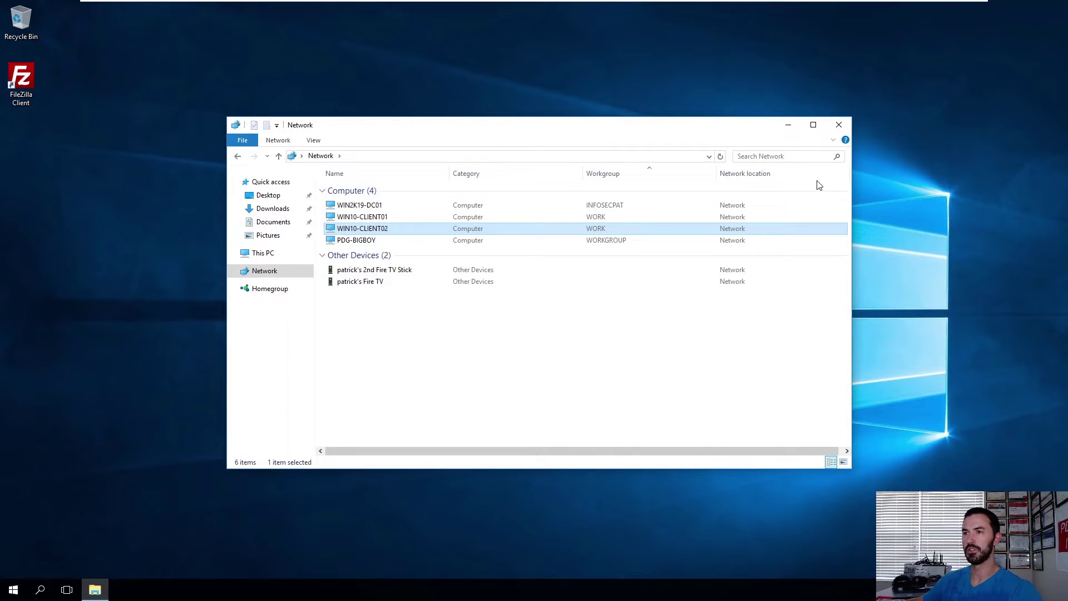
{"action": "left_click", "coordinate": [839, 125]}
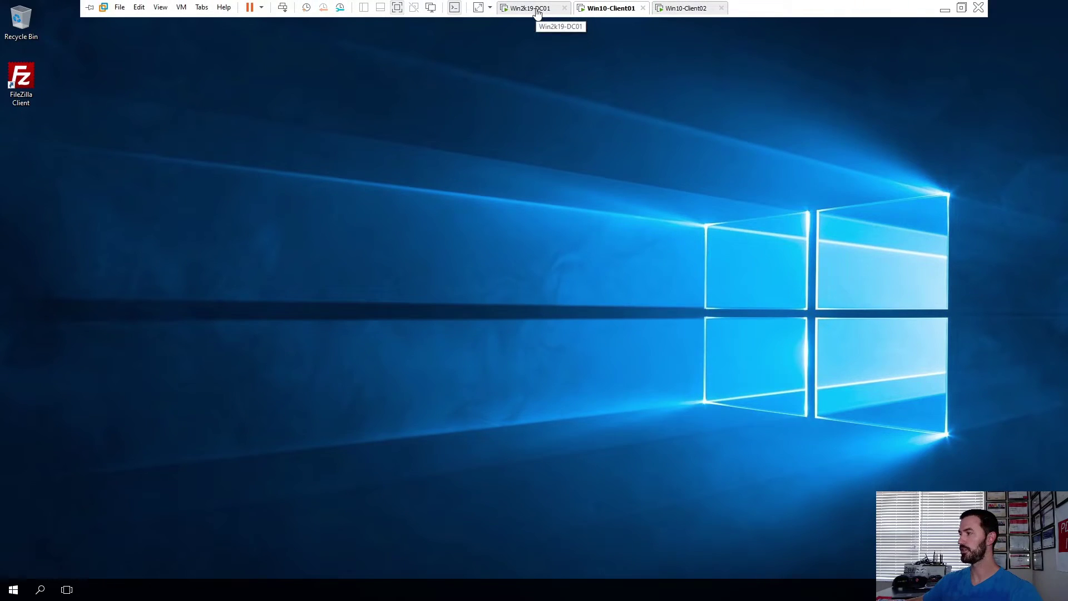
On Win2k19-DC01, refresh the Star OU and delete the WIN10-CLIENT02 computer account
{"action": "left_click", "coordinate": [537, 13]}
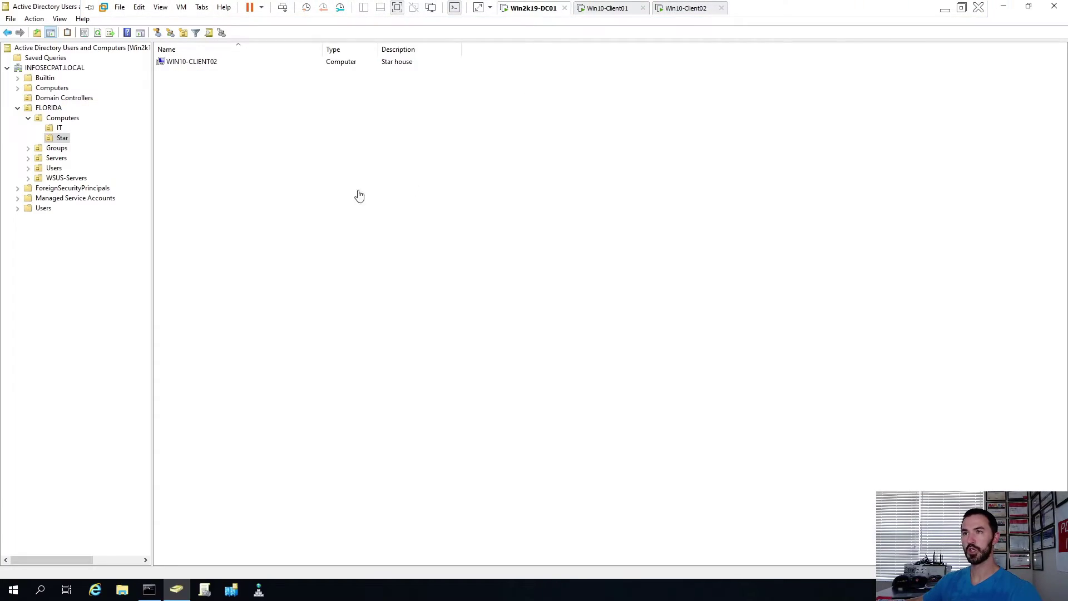
{"action": "right_click", "coordinate": [255, 199]}
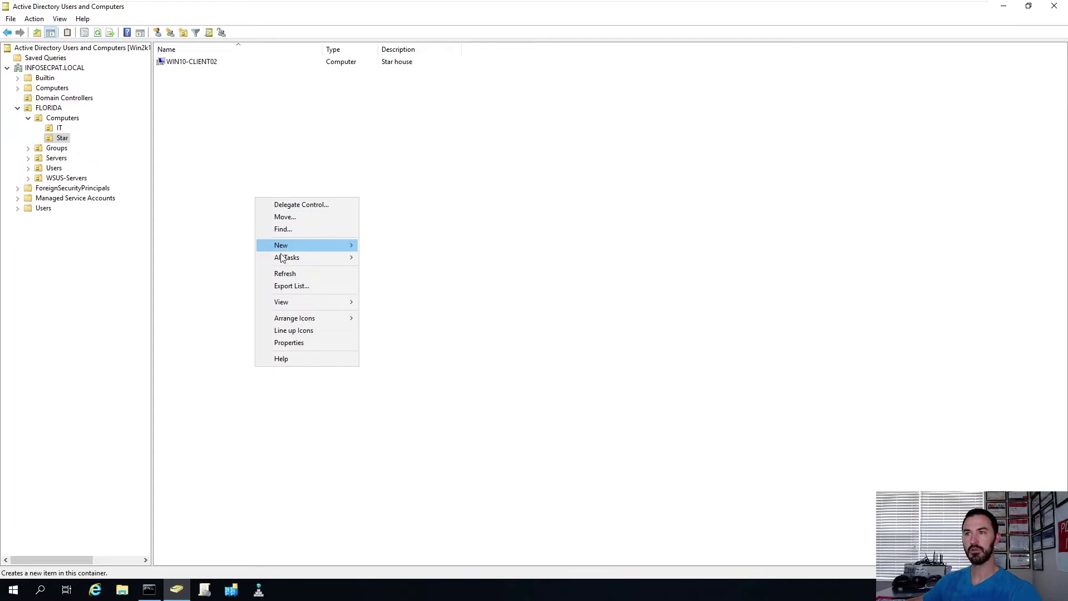
{"action": "left_click", "coordinate": [287, 274]}
{"action": "left_click", "coordinate": [192, 64]}
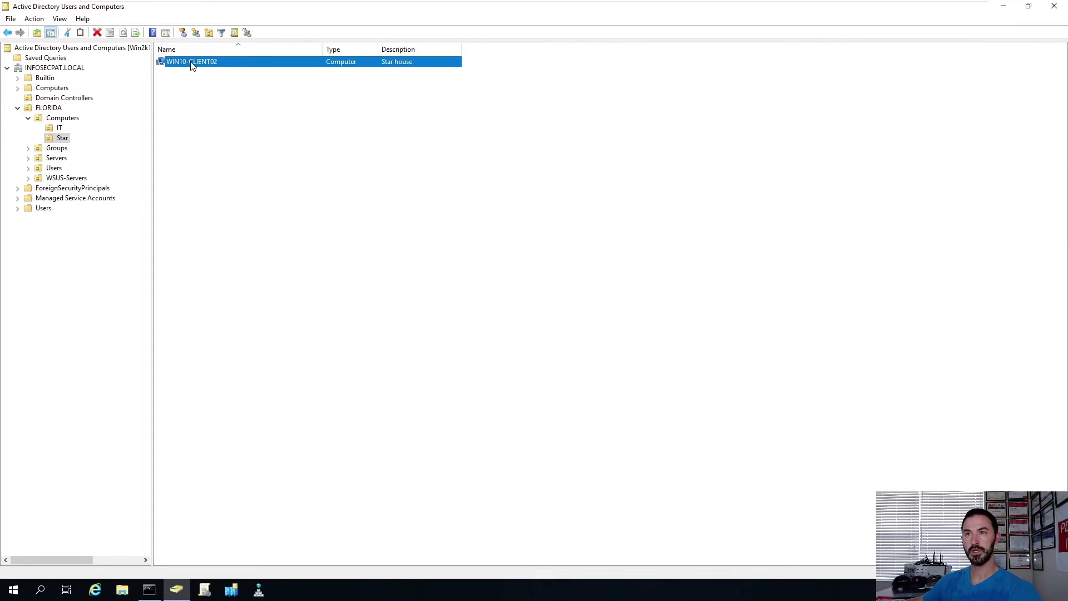
{"action": "right_click", "coordinate": [192, 65]}
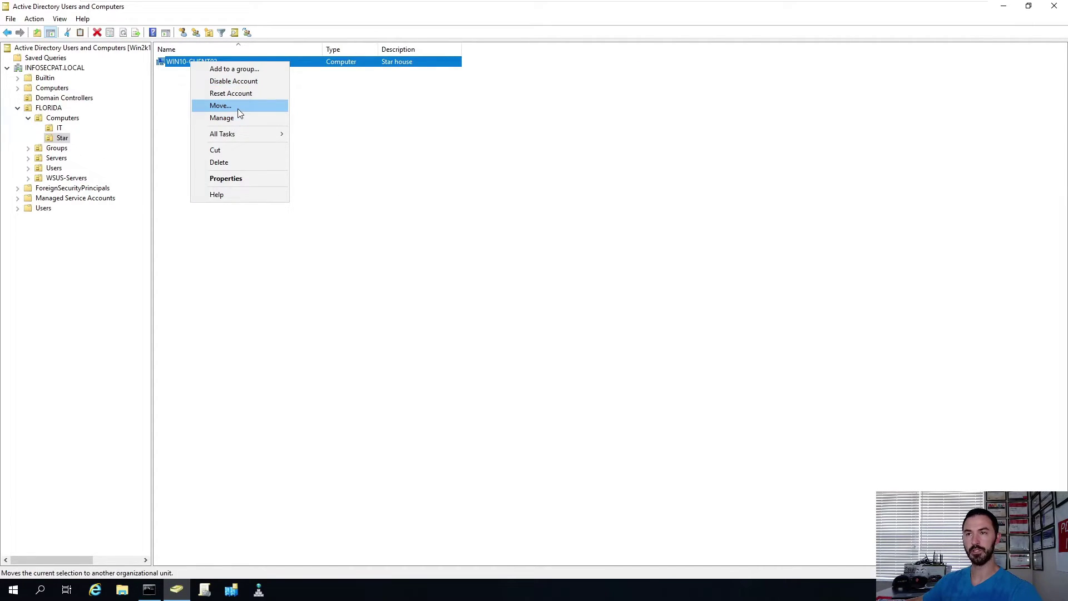
{"action": "left_click", "coordinate": [236, 163]}
{"action": "left_click", "coordinate": [565, 334]}
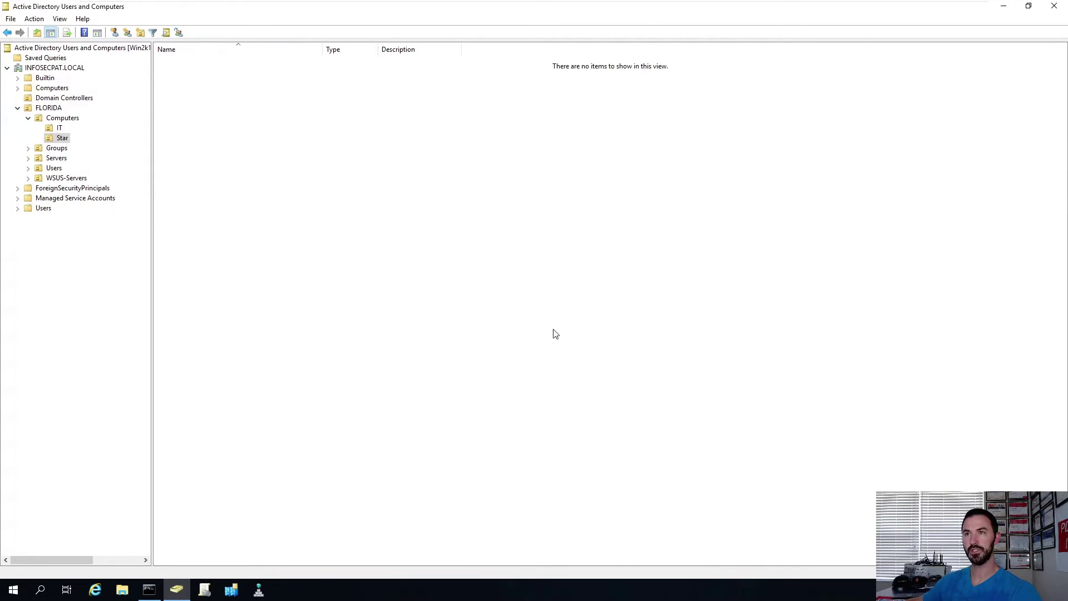
Select the IT OU under FLORIDA's Computers and bring up its actions
{"action": "right_click", "coordinate": [299, 153]}
{"action": "left_click", "coordinate": [59, 128]}
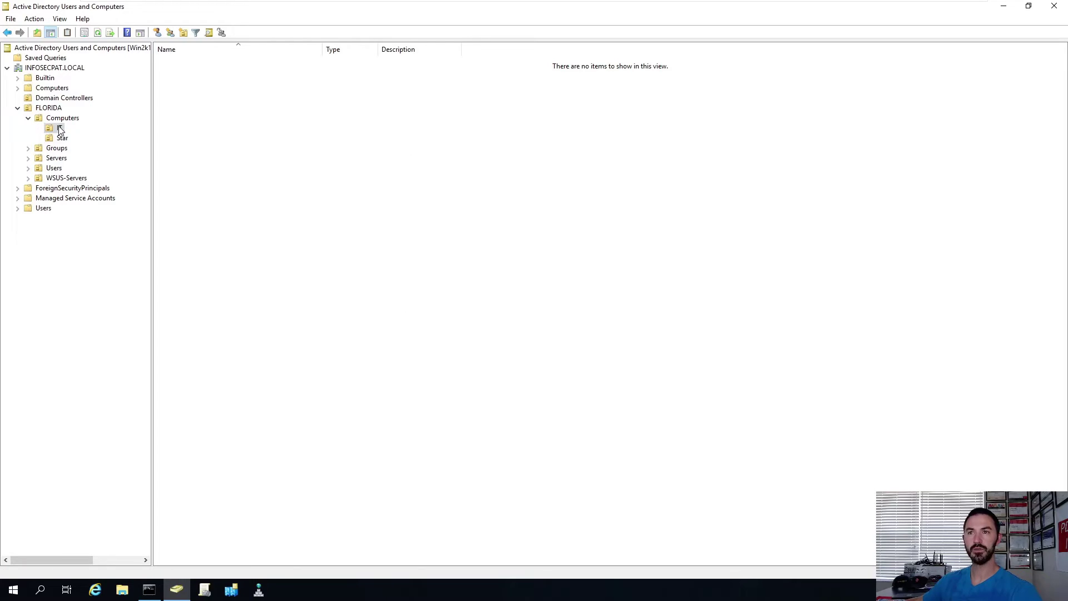
{"action": "right_click", "coordinate": [60, 130]}
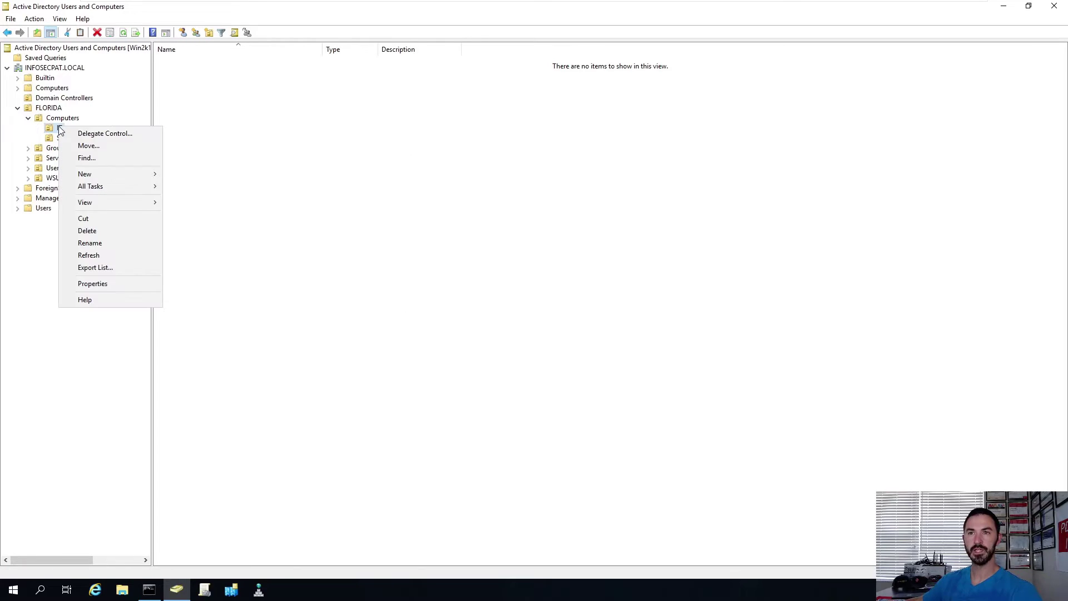
Attempt to delete the IT OU and dismiss the deletion-protection error
{"action": "left_click", "coordinate": [103, 233]}
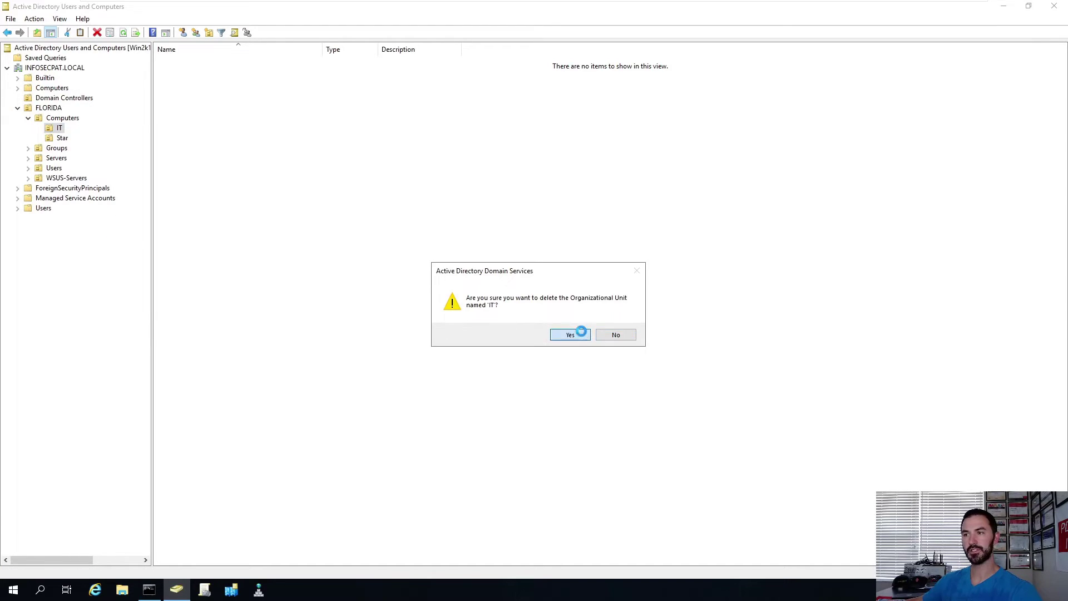
{"action": "left_click", "coordinate": [570, 334]}
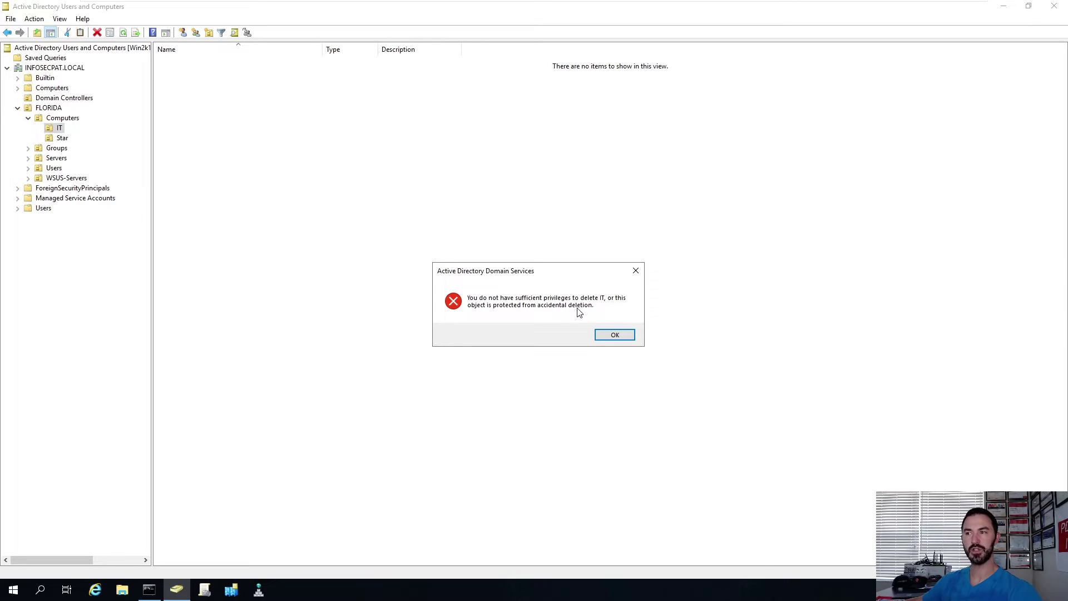
{"action": "left_click", "coordinate": [618, 335]}
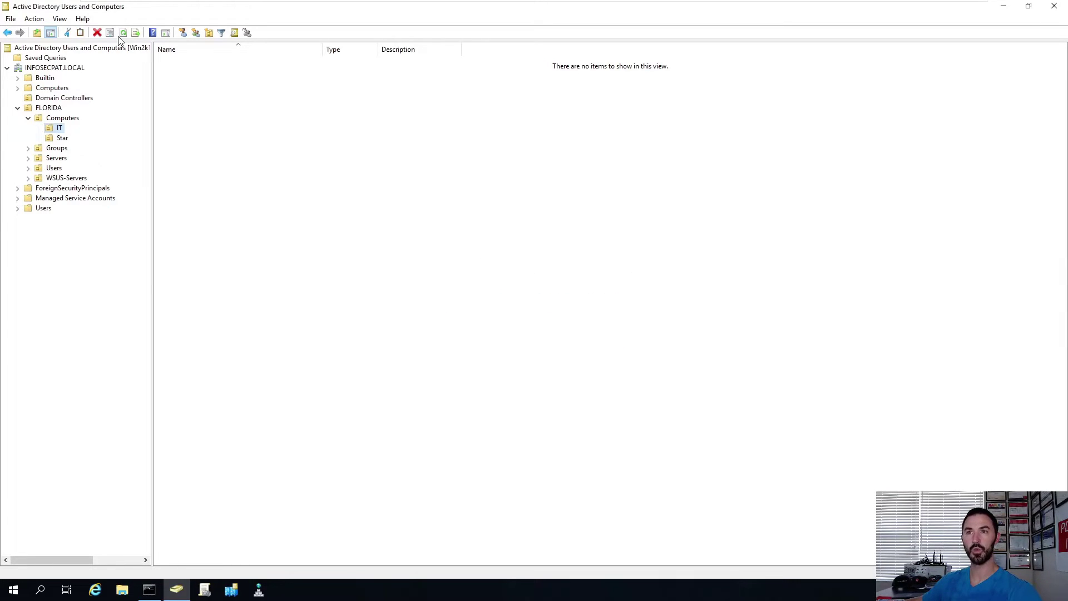
Turn on View > Advanced Features in Active Directory Users and Computers
{"action": "left_click", "coordinate": [42, 19]}
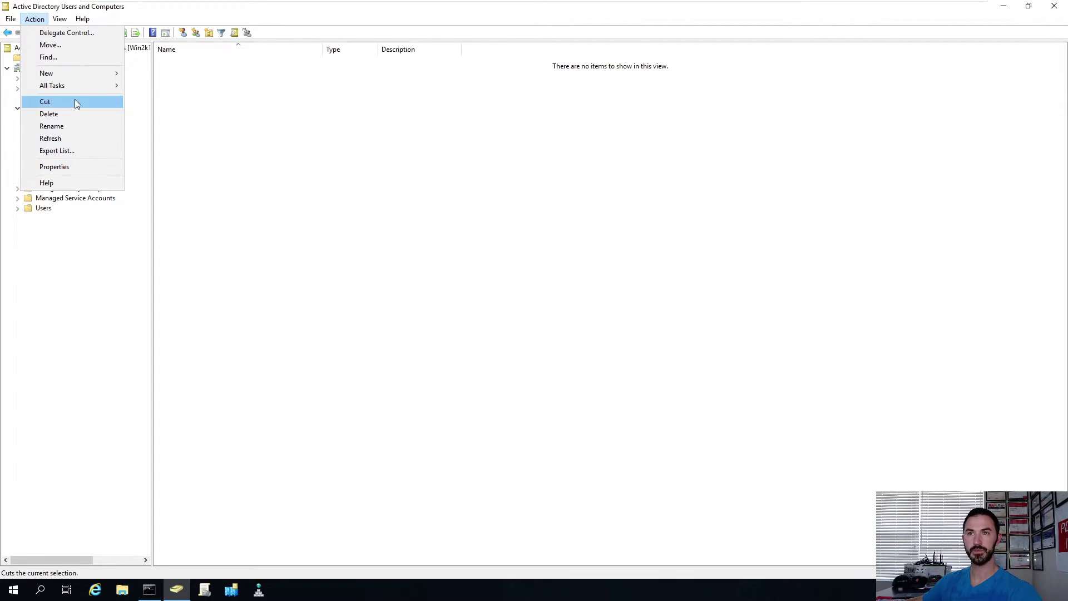
{"action": "mouse_move", "coordinate": [60, 19]}
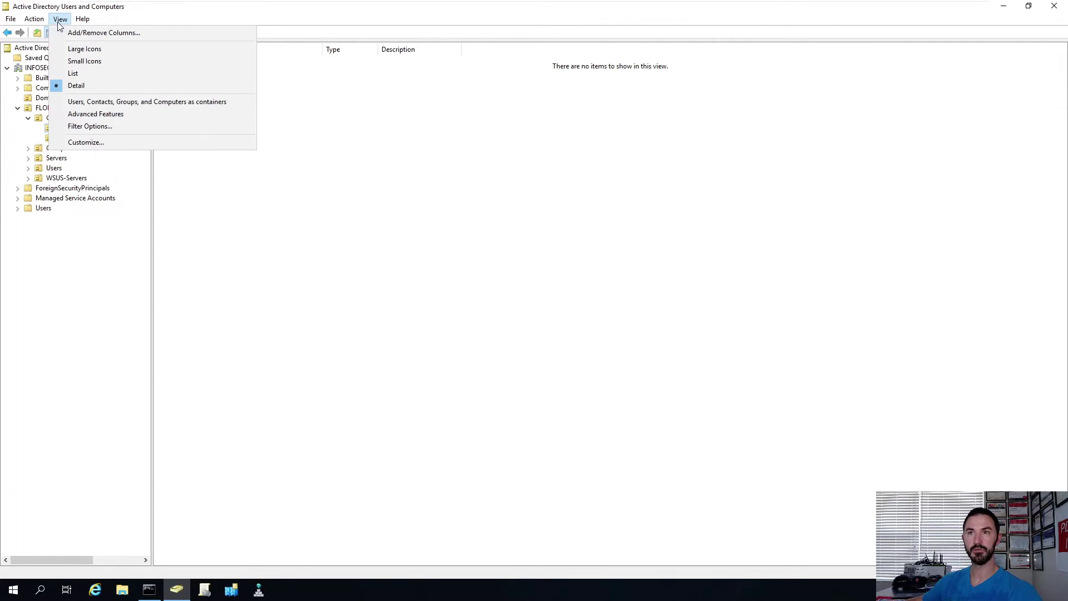
{"action": "left_click", "coordinate": [99, 128]}
{"action": "left_click", "coordinate": [628, 375]}
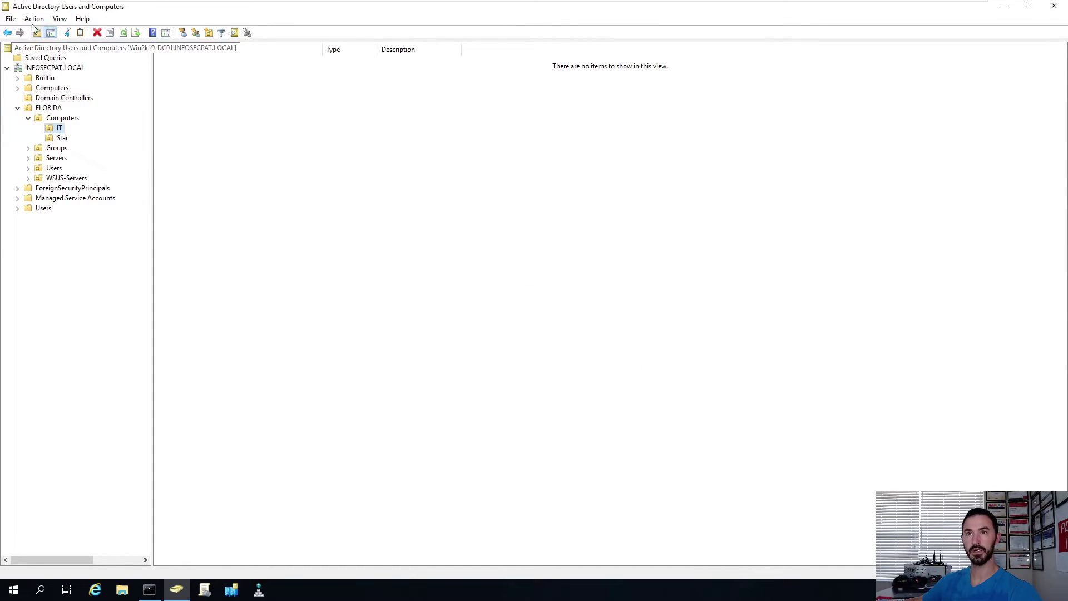
{"action": "left_click", "coordinate": [61, 20]}
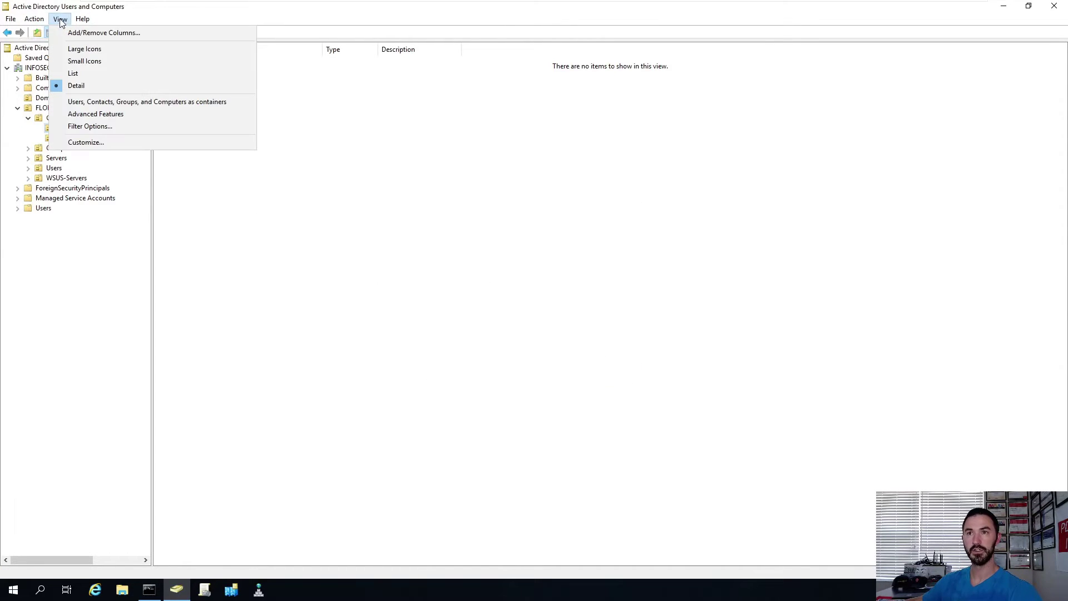
{"action": "left_click", "coordinate": [113, 115]}
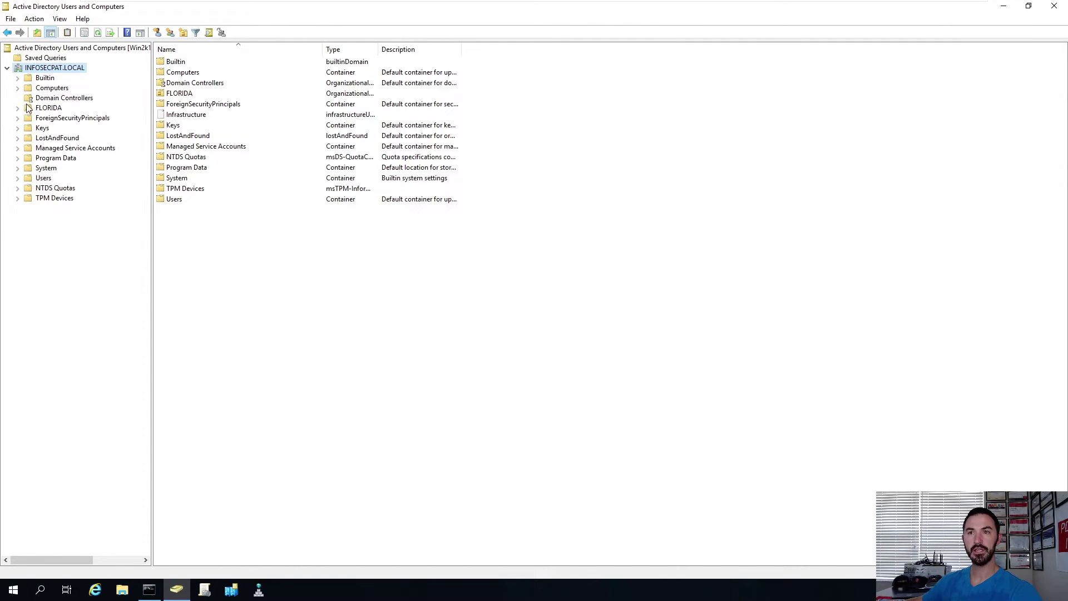
Expand FLORIDA > Computers and select the IT OU
{"action": "left_click", "coordinate": [24, 108]}
{"action": "left_click", "coordinate": [17, 108]}
{"action": "left_click", "coordinate": [51, 129]}
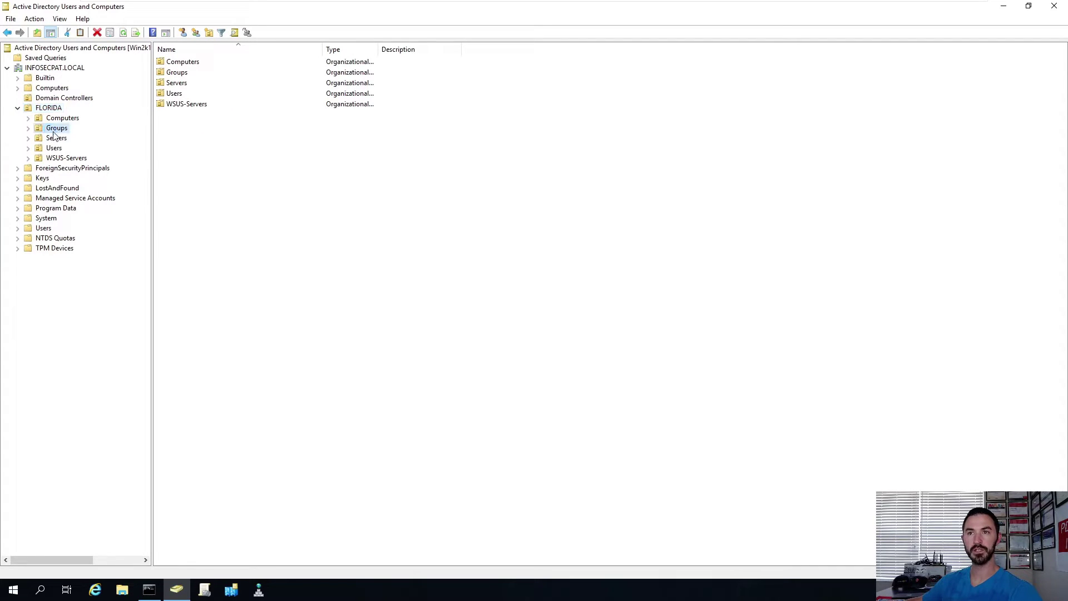
{"action": "left_click", "coordinate": [53, 138]}
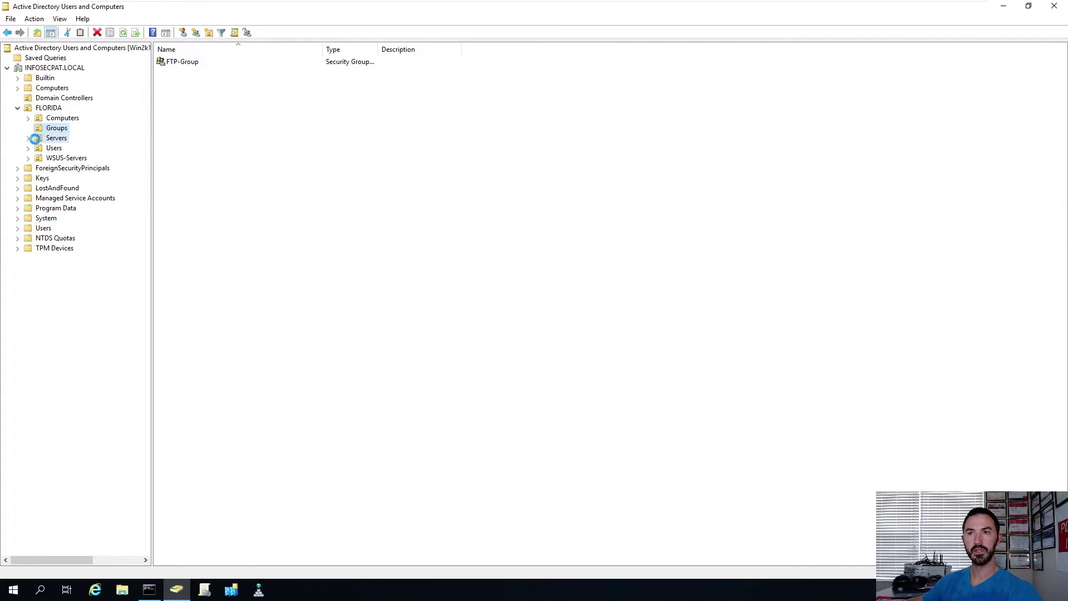
{"action": "left_click", "coordinate": [56, 118]}
{"action": "left_click", "coordinate": [28, 118]}
{"action": "left_click", "coordinate": [55, 129]}
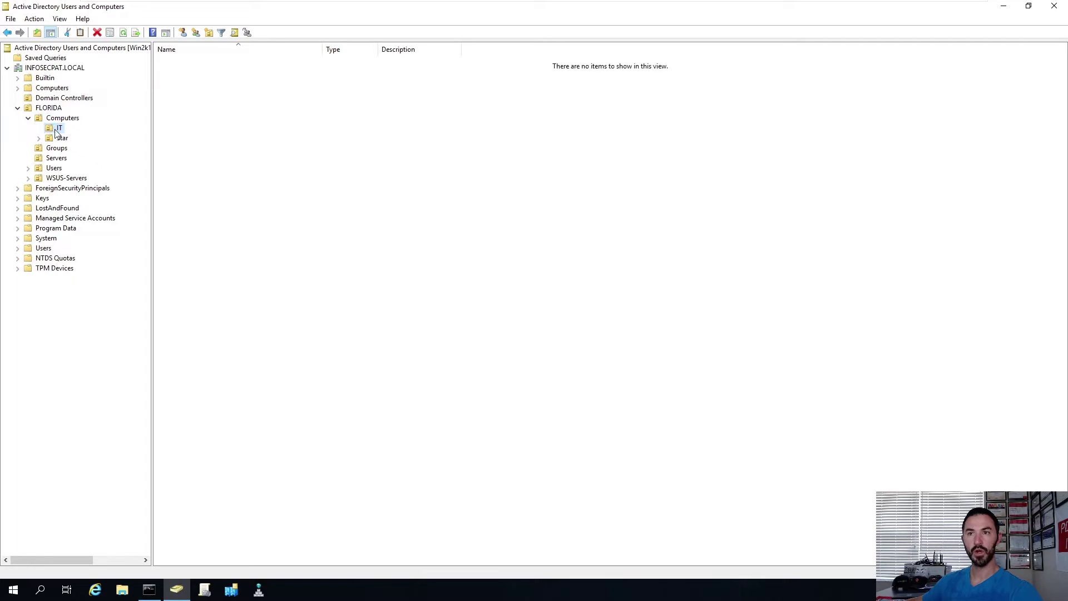
Uncheck 'Protect object from accidental deletion' on the IT OU's Object tab and apply
{"action": "right_click", "coordinate": [55, 131]}
{"action": "left_click", "coordinate": [84, 287]}
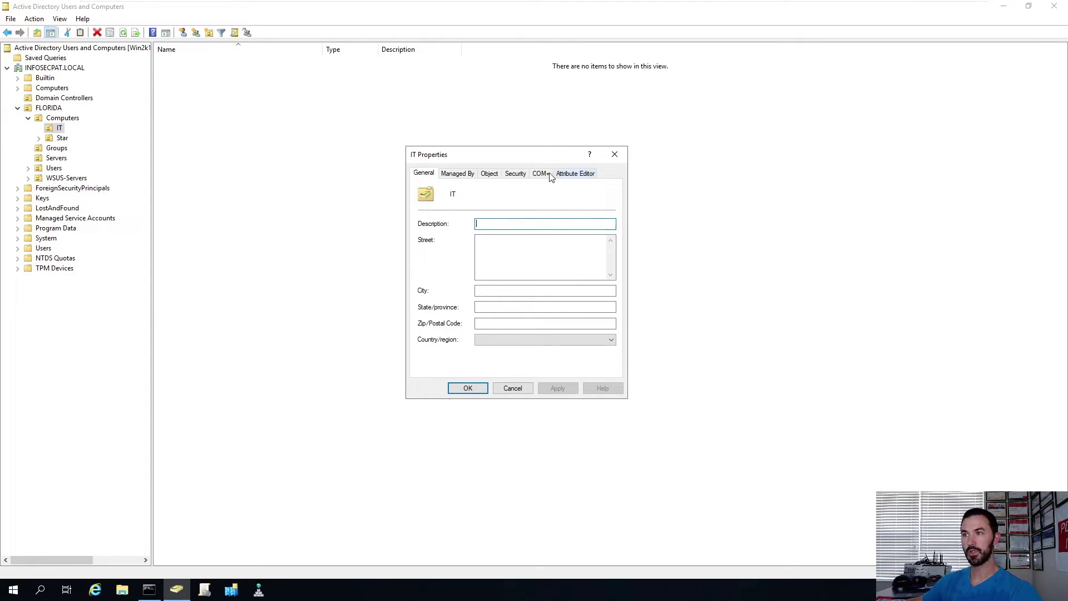
{"action": "left_click", "coordinate": [498, 176]}
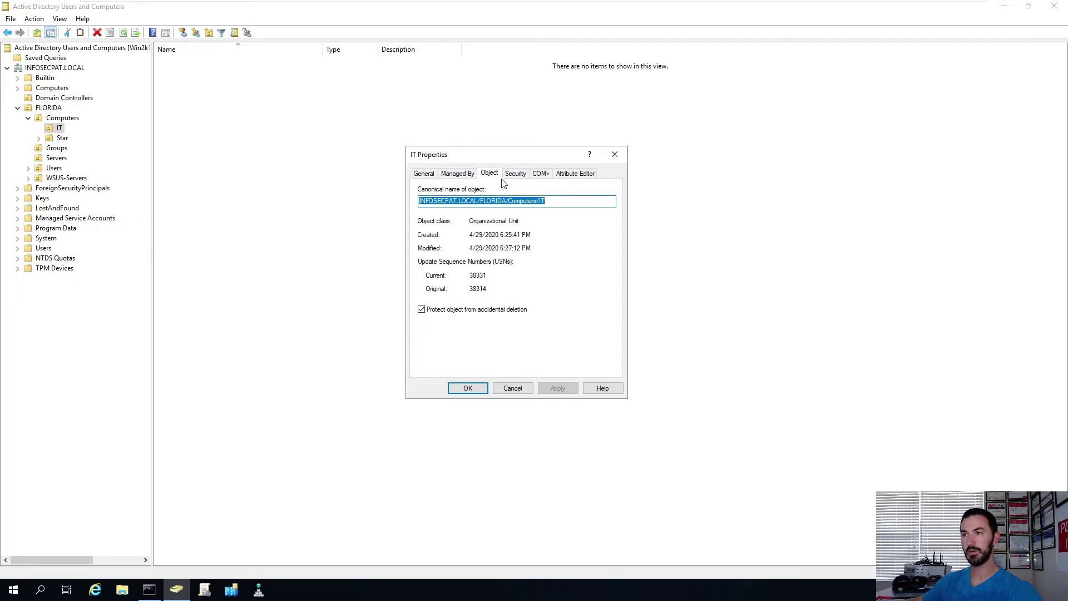
{"action": "left_click", "coordinate": [423, 311]}
{"action": "left_click", "coordinate": [556, 389]}
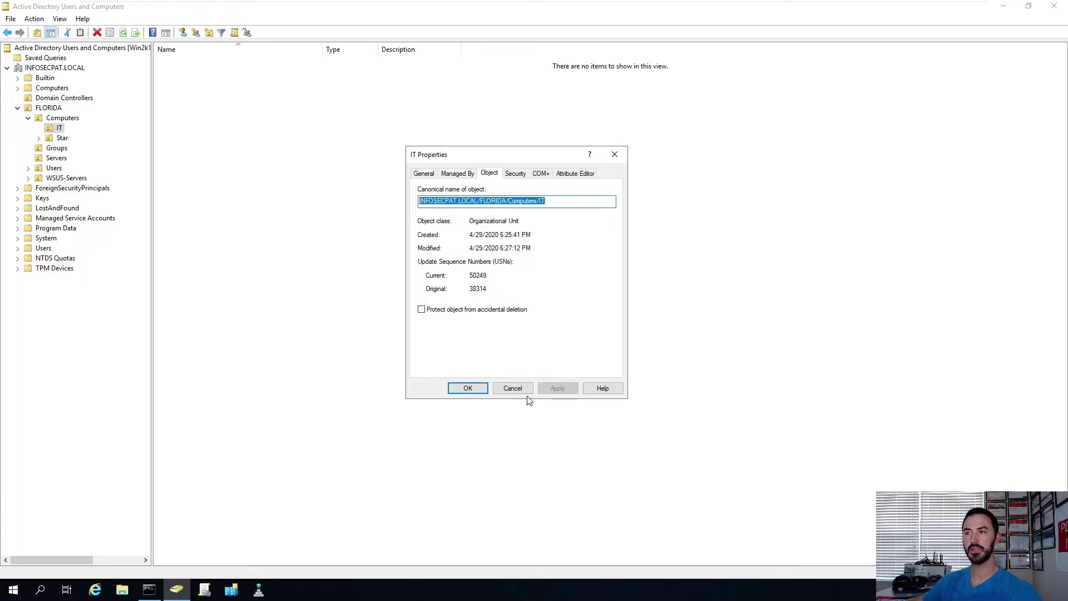
{"action": "left_click", "coordinate": [469, 389]}
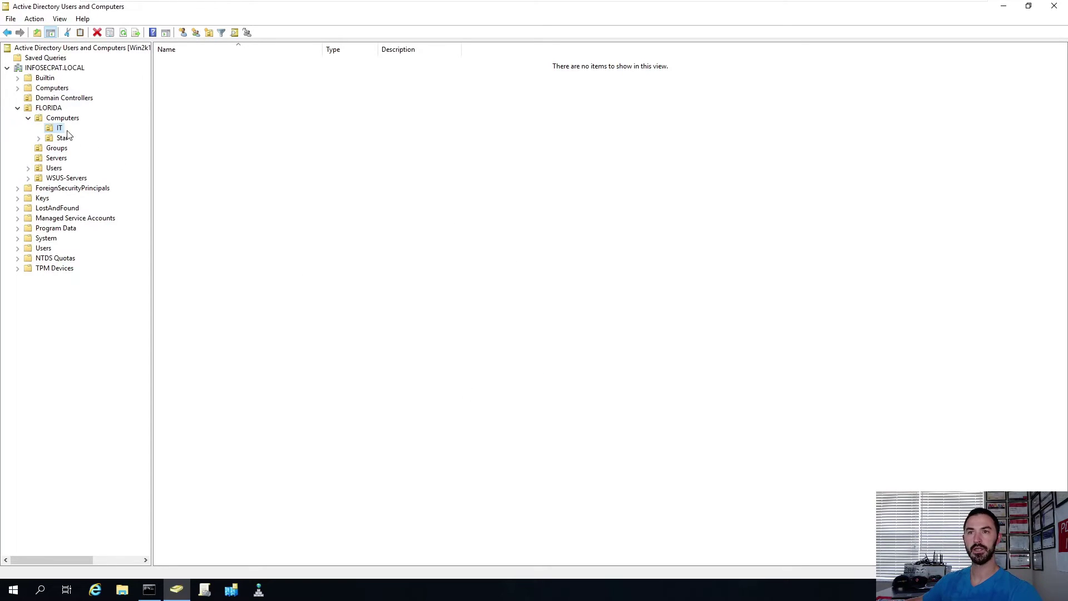
Delete the IT OU and confirm
{"action": "right_click", "coordinate": [56, 131]}
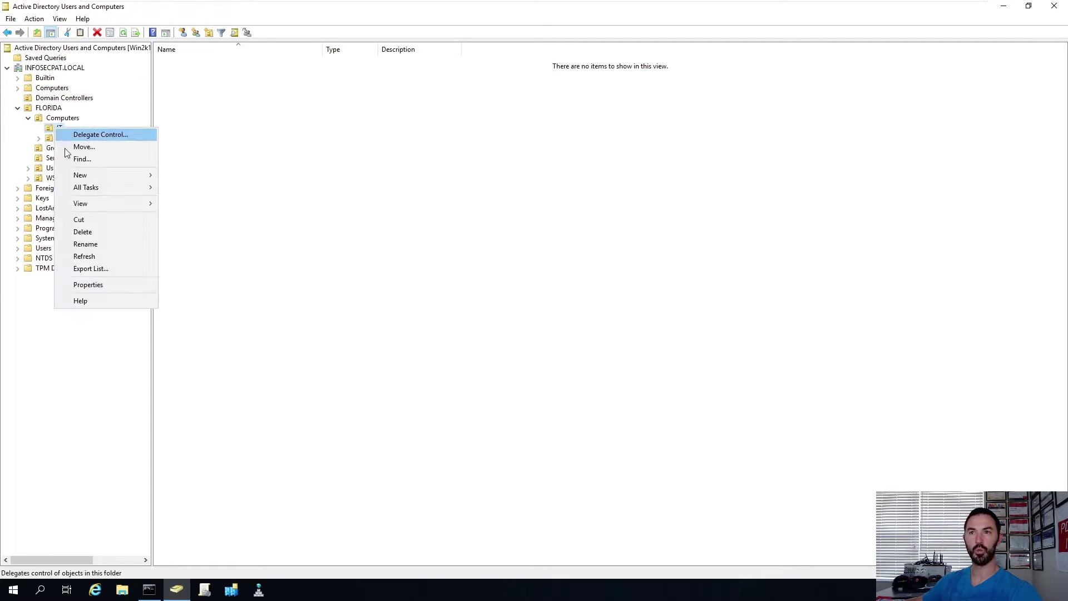
{"action": "left_click", "coordinate": [77, 230]}
{"action": "left_click", "coordinate": [557, 332]}
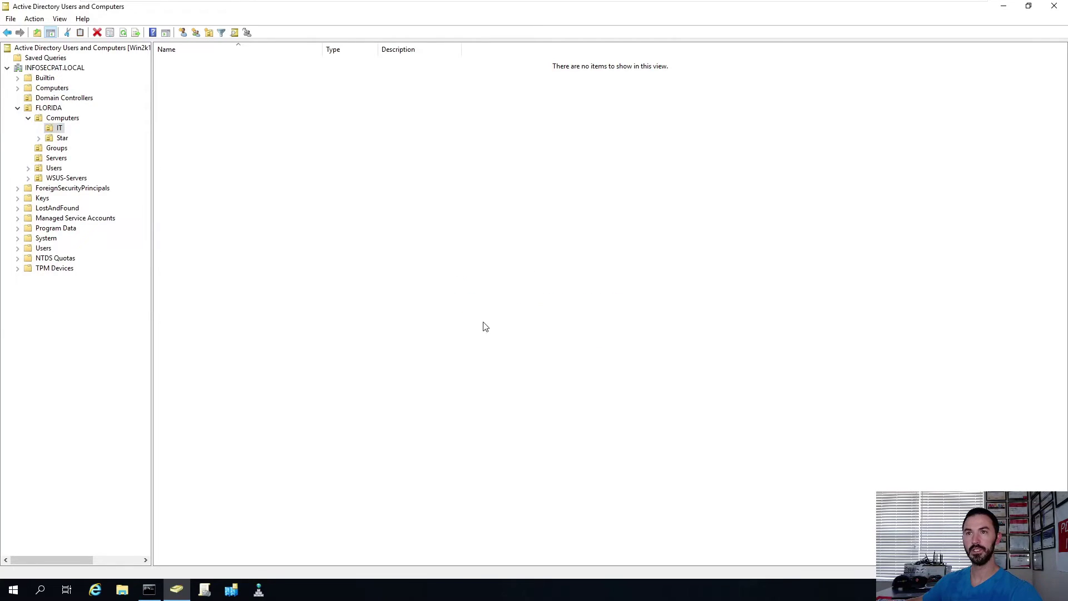
Attempt to delete the Star OU and dismiss the deletion-protection error
{"action": "right_click", "coordinate": [62, 132]}
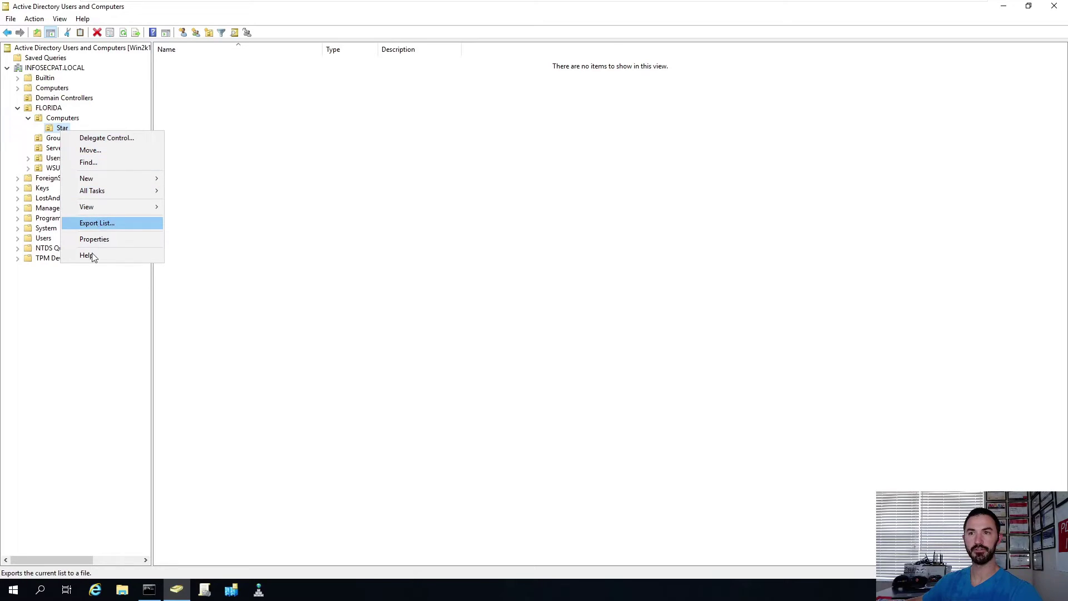
{"action": "left_click", "coordinate": [55, 131]}
{"action": "right_click", "coordinate": [55, 132]}
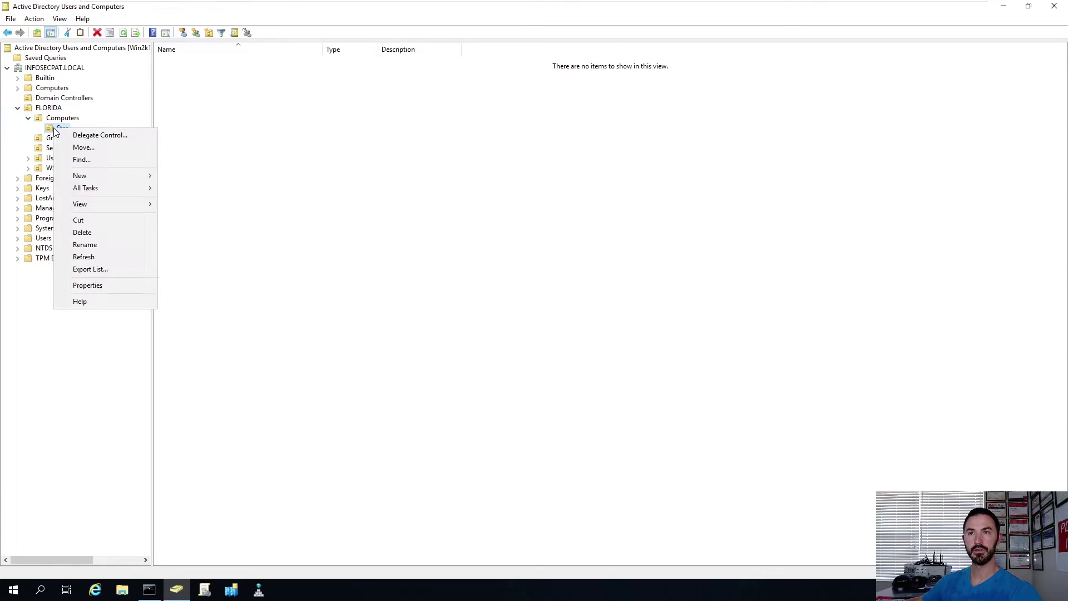
{"action": "left_click", "coordinate": [92, 234]}
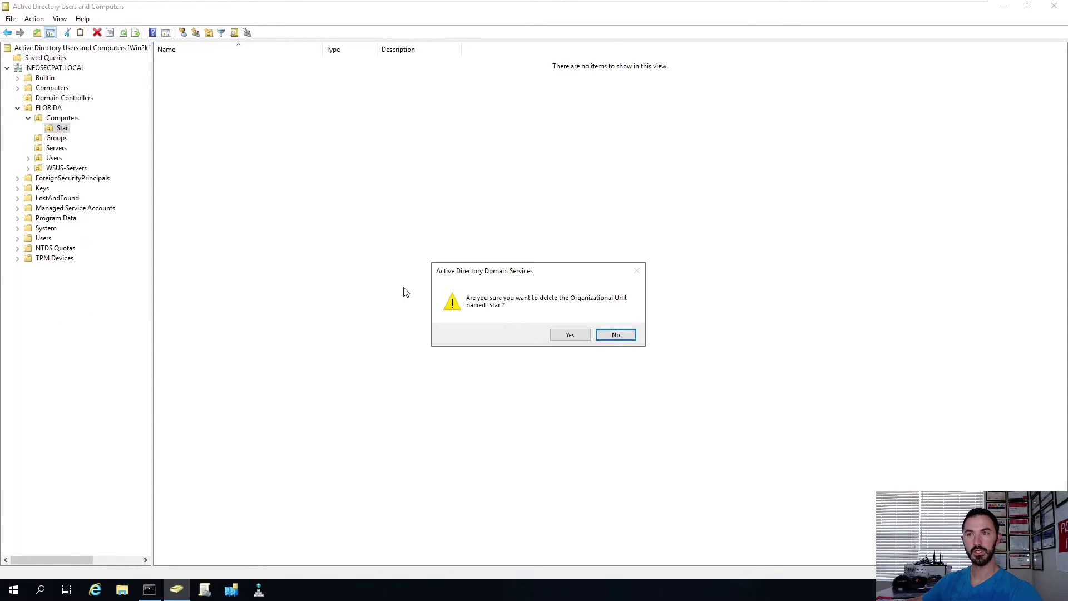
{"action": "left_click", "coordinate": [573, 335]}
{"action": "left_click", "coordinate": [626, 335]}
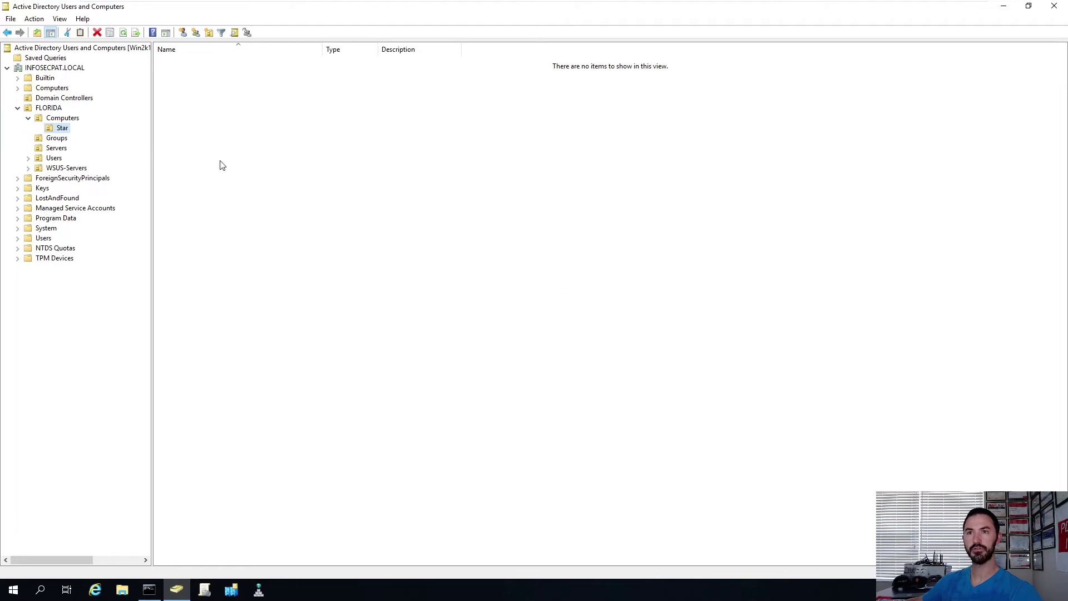
Uncheck 'Protect object from accidental deletion' on the Star OU's Object tab and apply
{"action": "right_click", "coordinate": [63, 130]}
{"action": "left_click", "coordinate": [95, 286]}
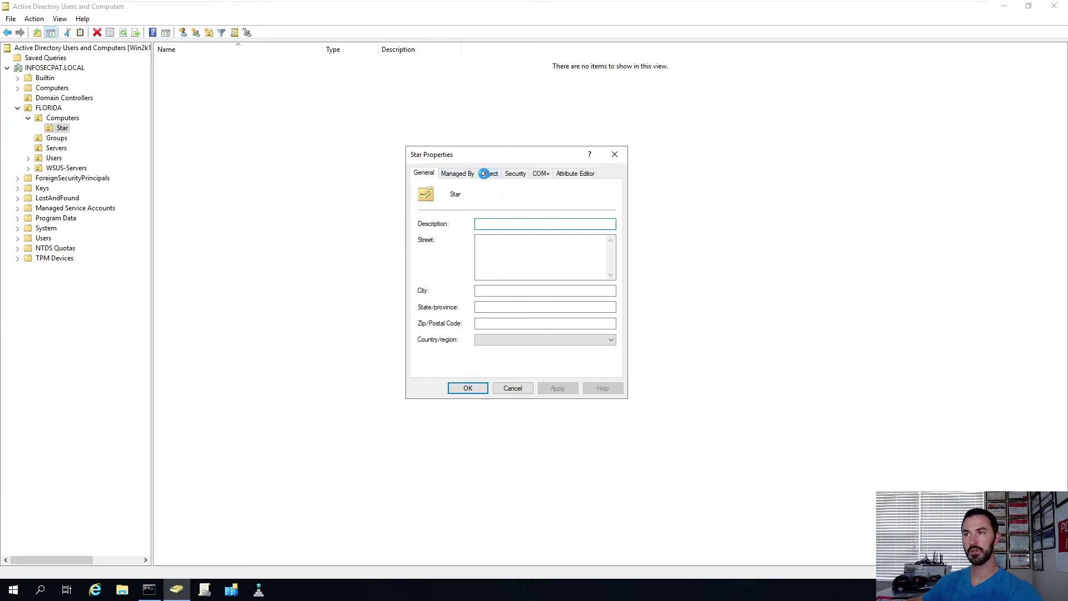
{"action": "left_click", "coordinate": [485, 174]}
{"action": "left_click", "coordinate": [435, 311]}
{"action": "left_click", "coordinate": [548, 388]}
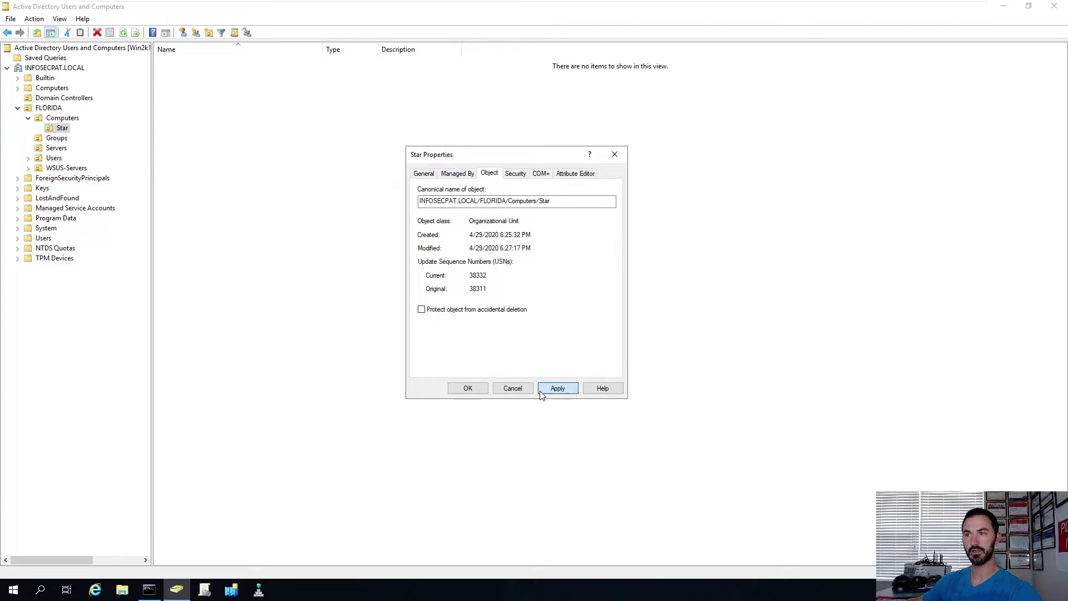
{"action": "left_click", "coordinate": [467, 388]}
Delete the Star OU, confirm, and view the remaining FLORIDA contents
{"action": "right_click", "coordinate": [62, 130]}
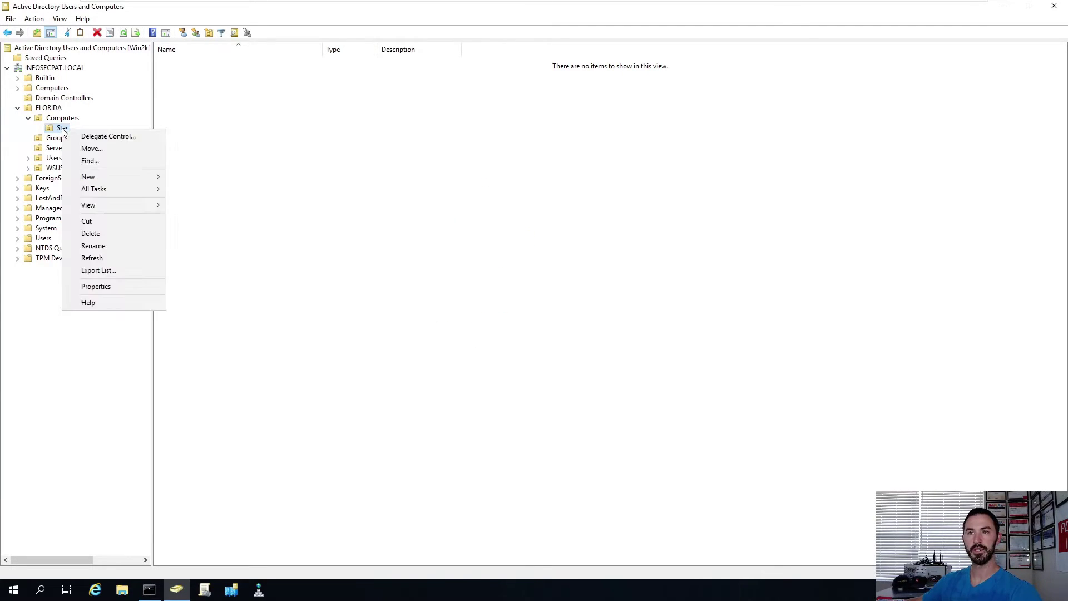
{"action": "left_click", "coordinate": [91, 234]}
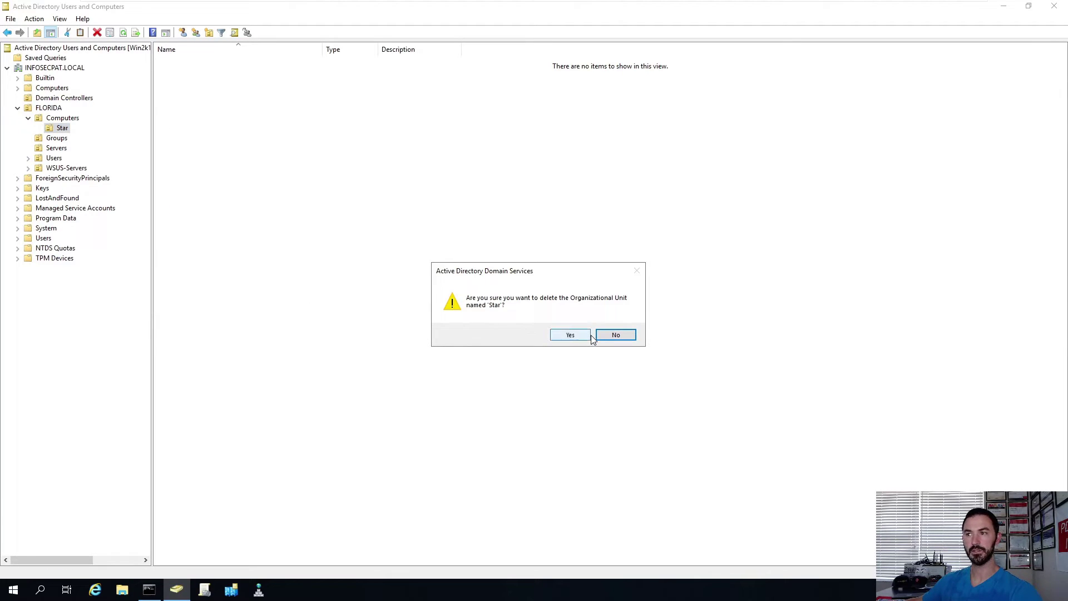
{"action": "left_click", "coordinate": [564, 336]}
{"action": "left_click", "coordinate": [59, 110]}
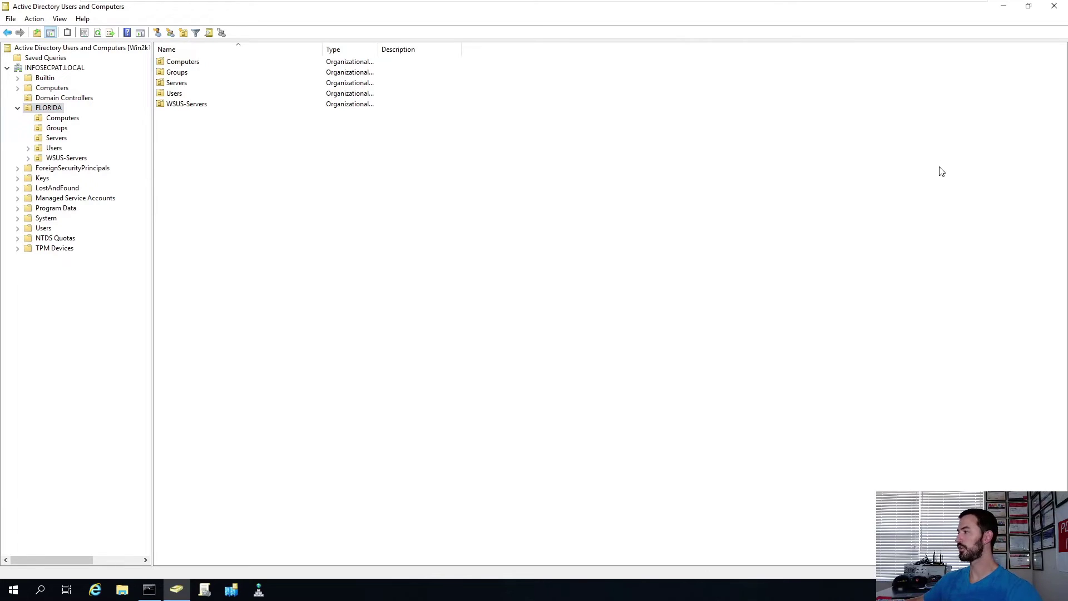
On Win10-Client02, close the Network and System windows and shut the client down
{"action": "mouse_move", "coordinate": [597, 3]}
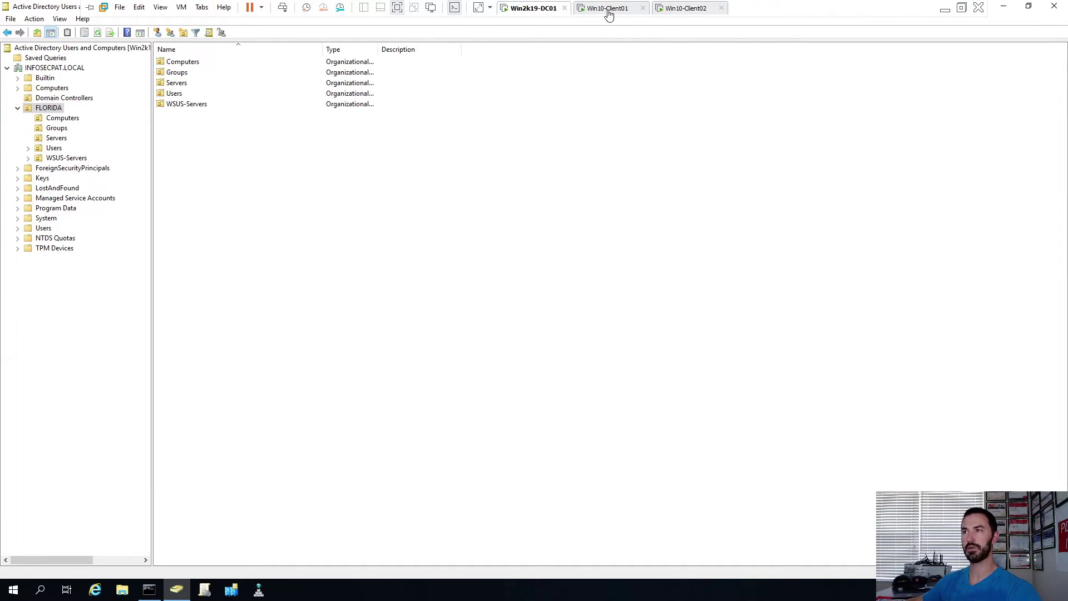
{"action": "left_click", "coordinate": [670, 5]}
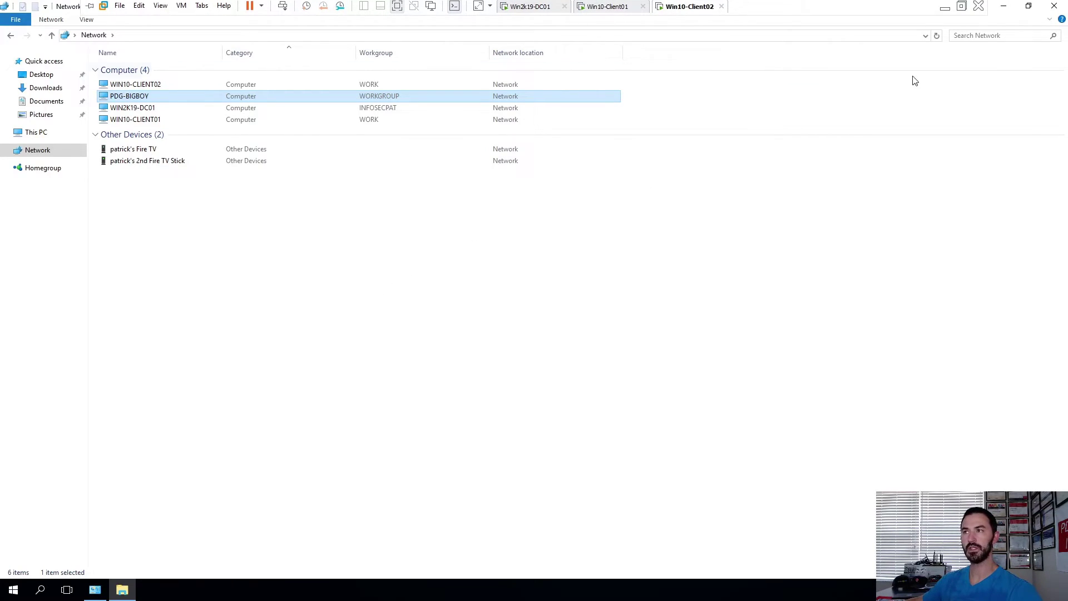
{"action": "left_click", "coordinate": [1053, 7]}
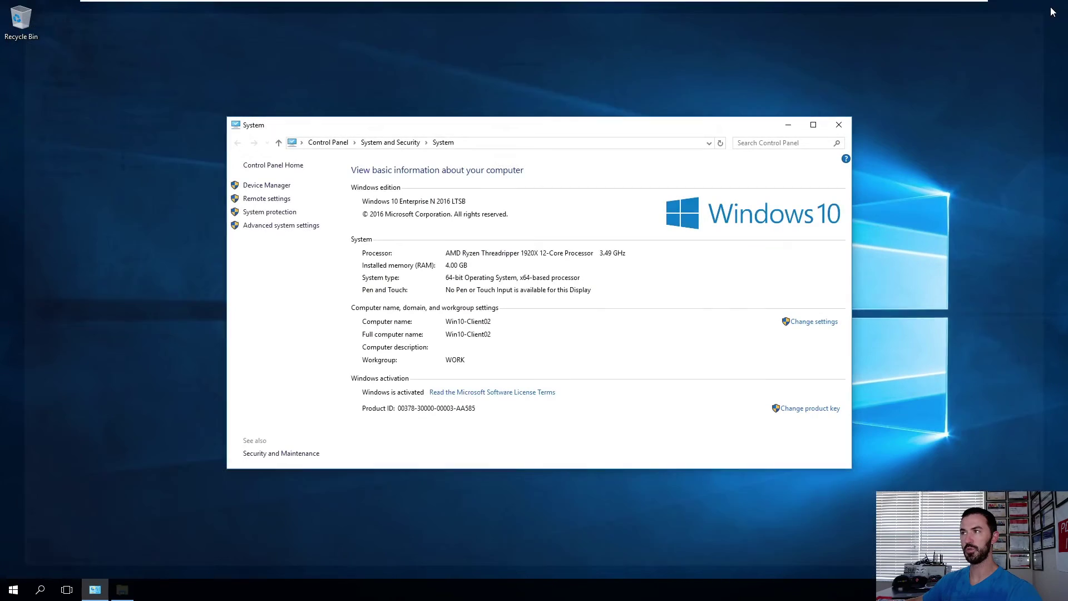
{"action": "left_click", "coordinate": [839, 125]}
{"action": "right_click", "coordinate": [13, 589]}
{"action": "mouse_move", "coordinate": [111, 563]}
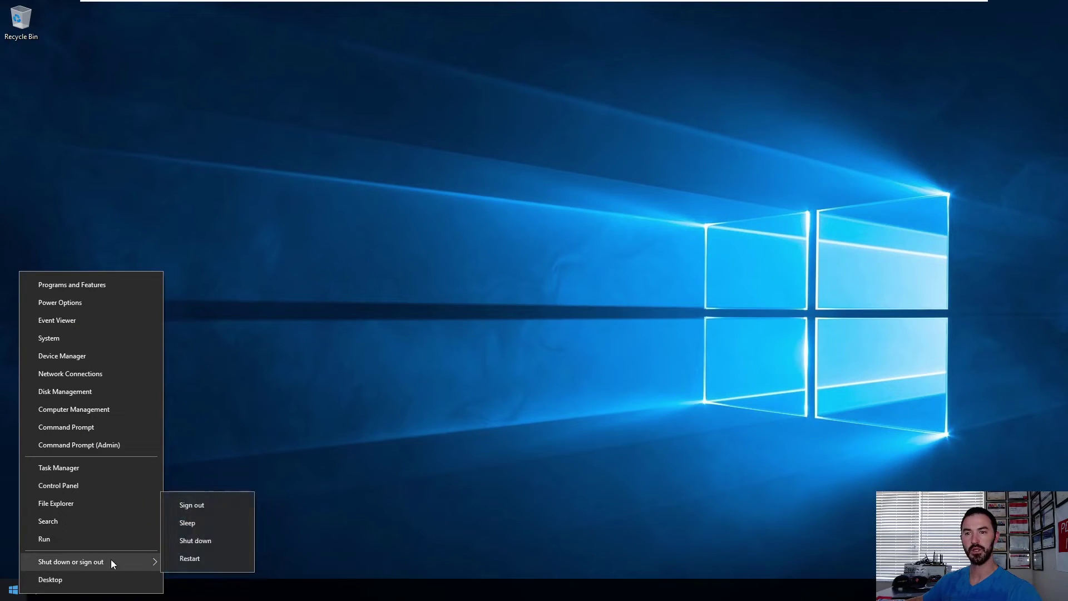
{"action": "left_click", "coordinate": [214, 549]}
Shut down Win10-Client01 as well, then return to the Win2k19-DC01 domain controller
{"action": "left_click", "coordinate": [612, 8]}
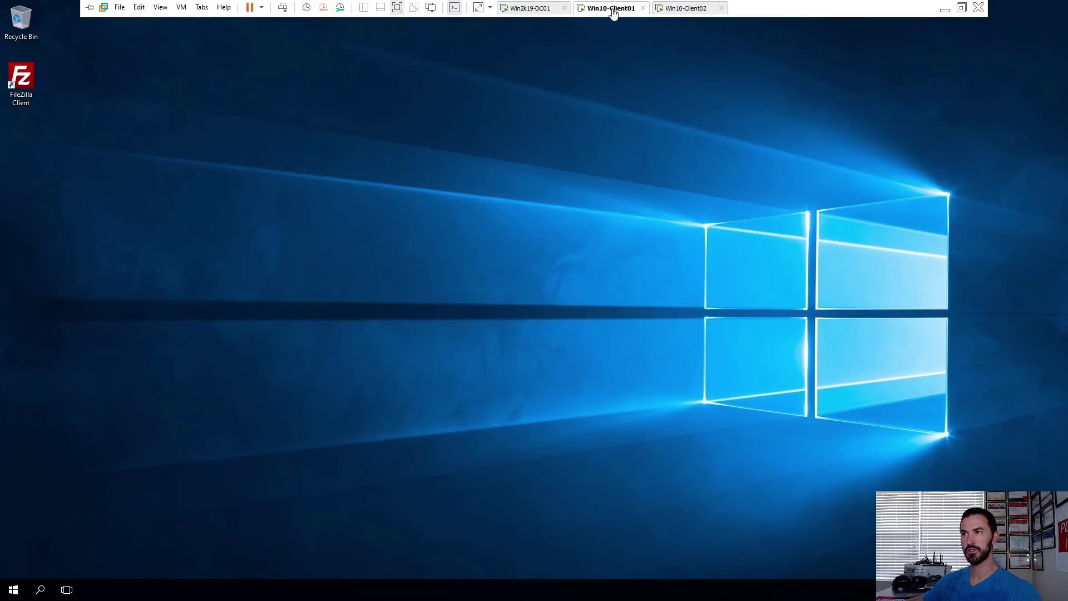
{"action": "right_click", "coordinate": [13, 589]}
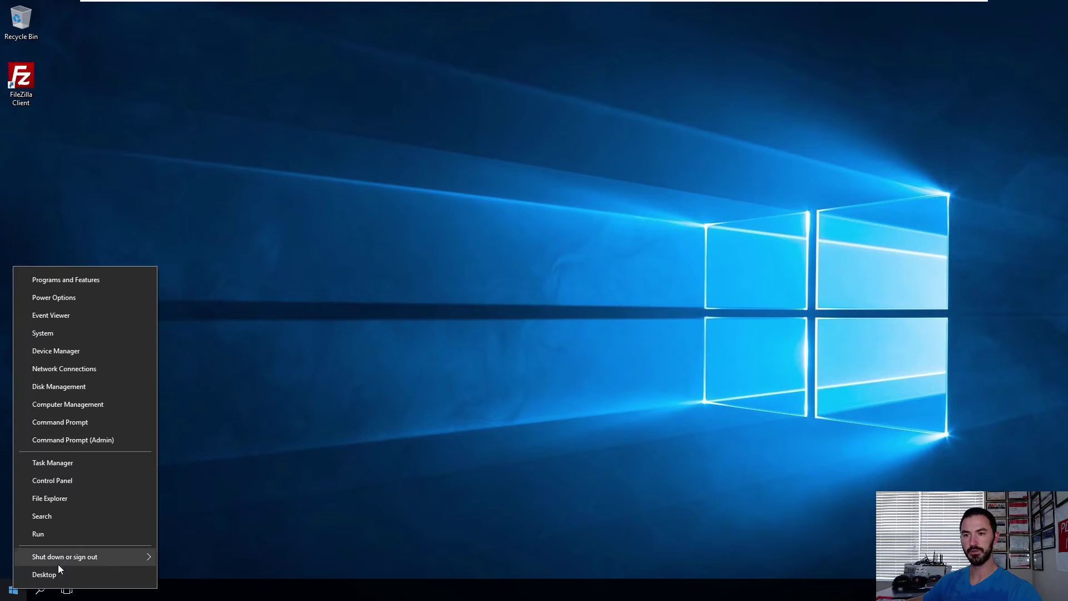
{"action": "mouse_move", "coordinate": [111, 557]}
{"action": "left_click", "coordinate": [189, 538]}
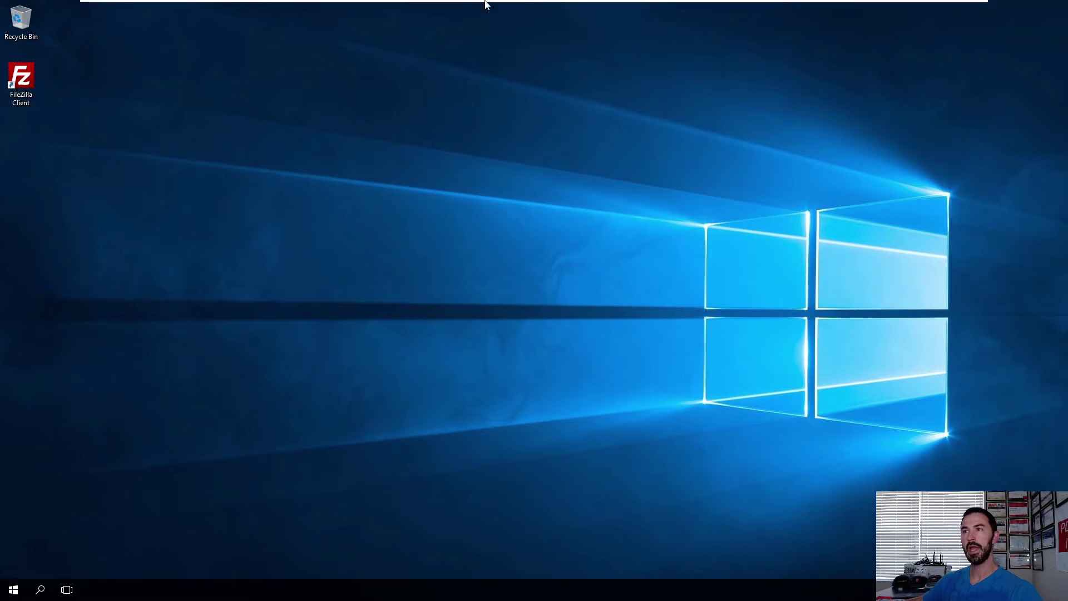
{"action": "left_click", "coordinate": [517, 8]}
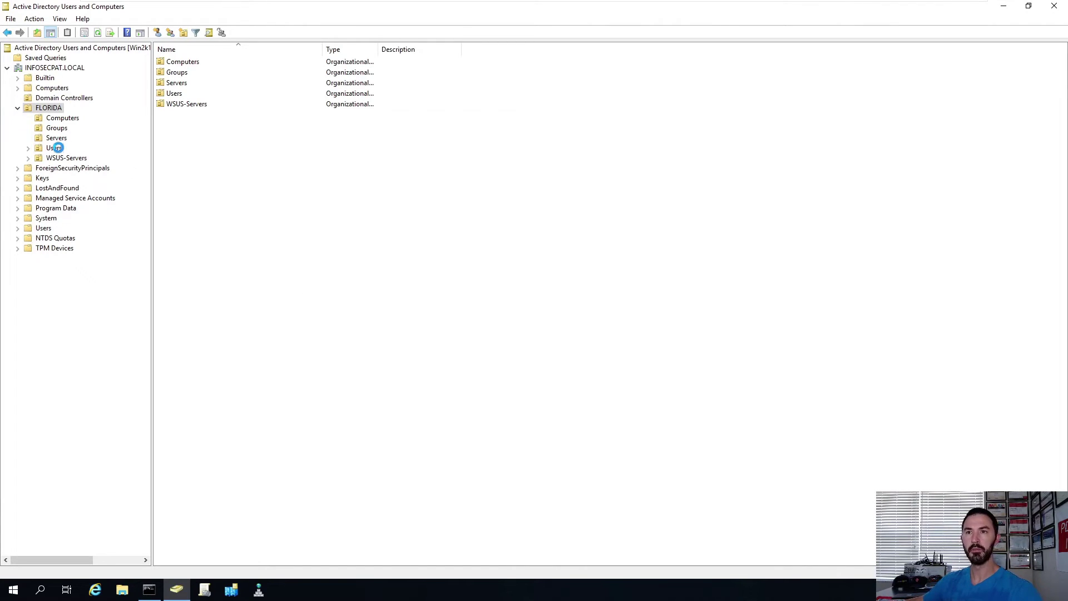
In FLORIDA > Users > IT, give HypervAdmin a new password, confirm it, and acknowledge the change
{"action": "left_click", "coordinate": [55, 148]}
{"action": "left_click", "coordinate": [174, 61]}
{"action": "double_click", "coordinate": [173, 62]}
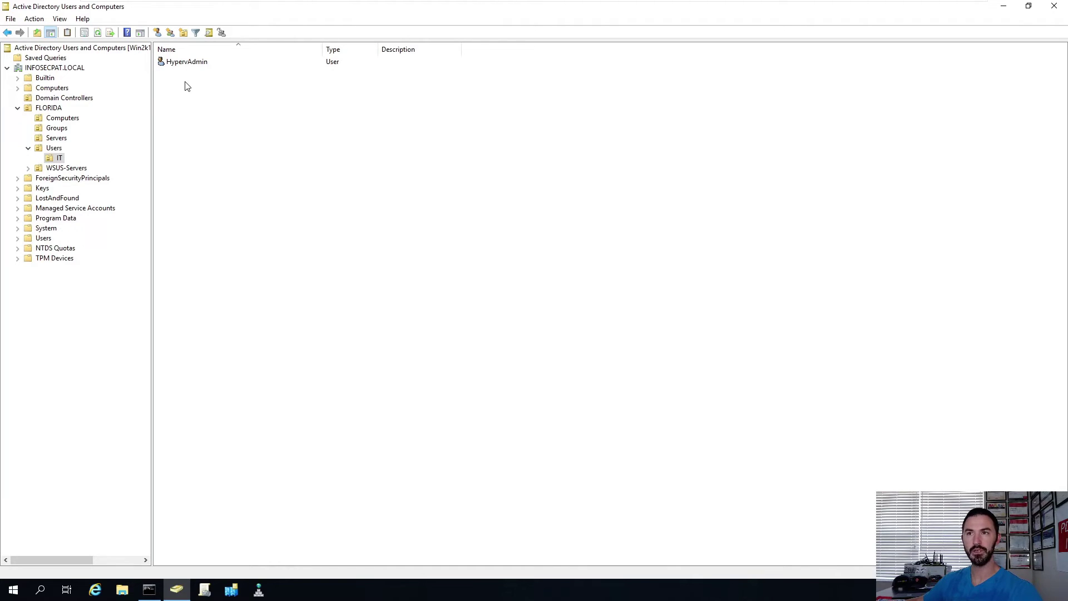
{"action": "right_click", "coordinate": [190, 65]}
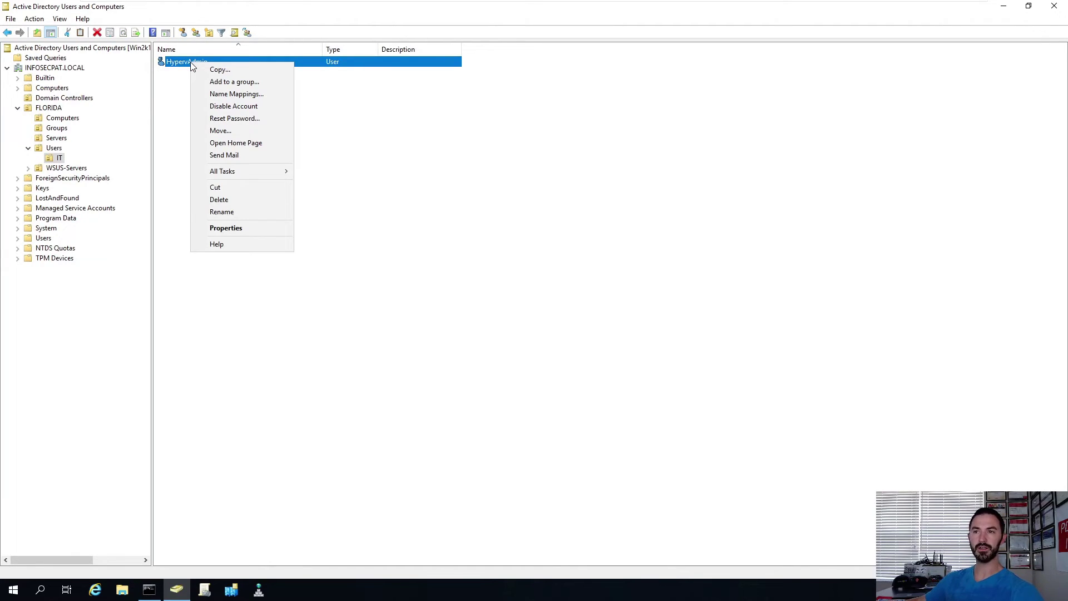
{"action": "left_click", "coordinate": [239, 120]}
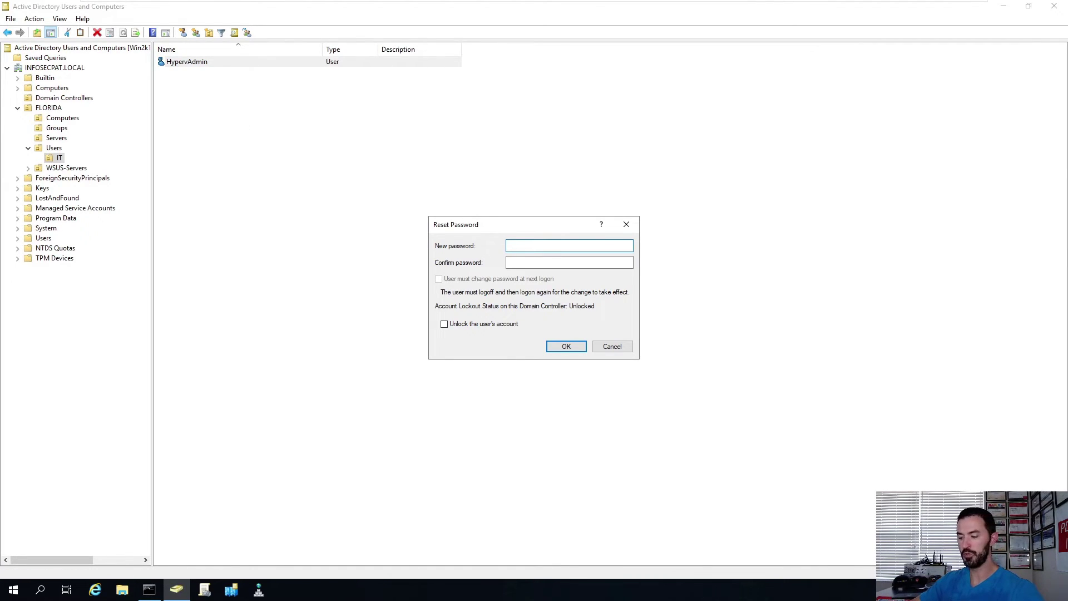
{"action": "type", "text": "••••••••••••"}
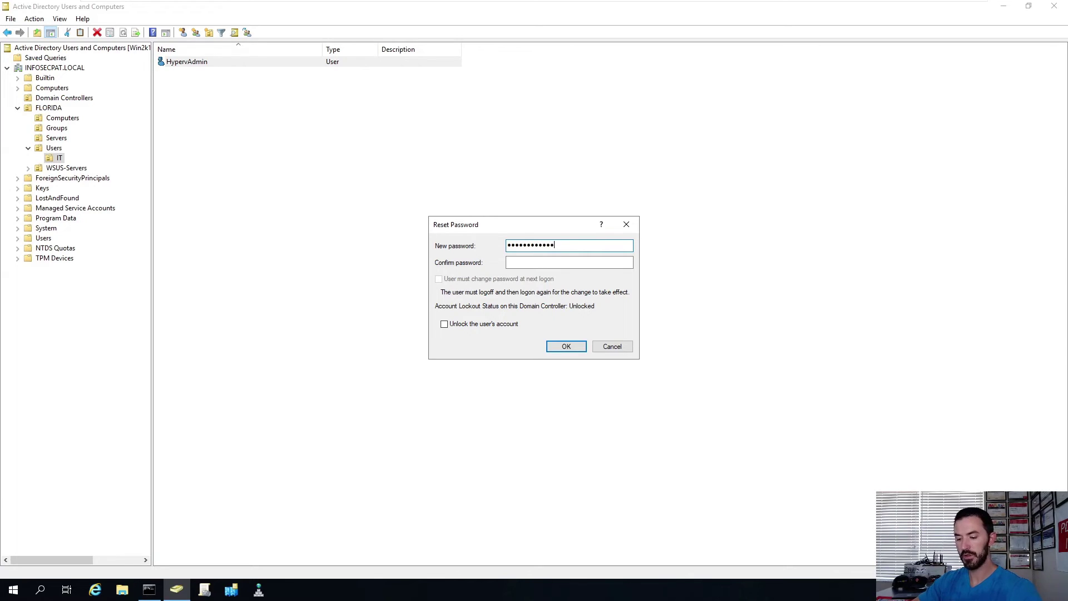
{"action": "type", "text": "•"}
{"action": "key", "text": "Tab"}
{"action": "type", "text": "•••••••••"}
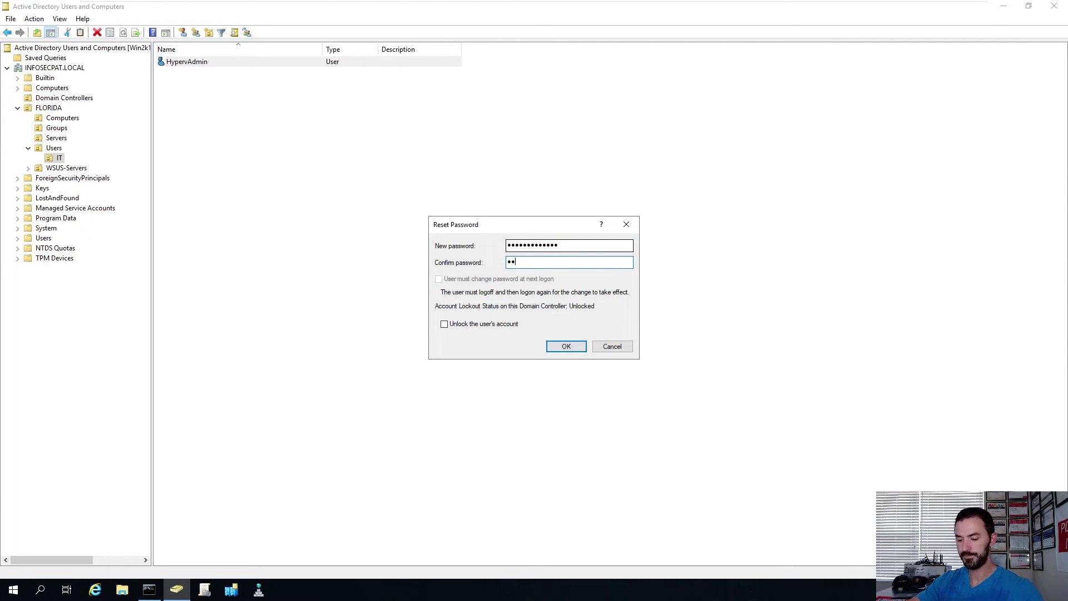
{"action": "type", "text": "••••"}
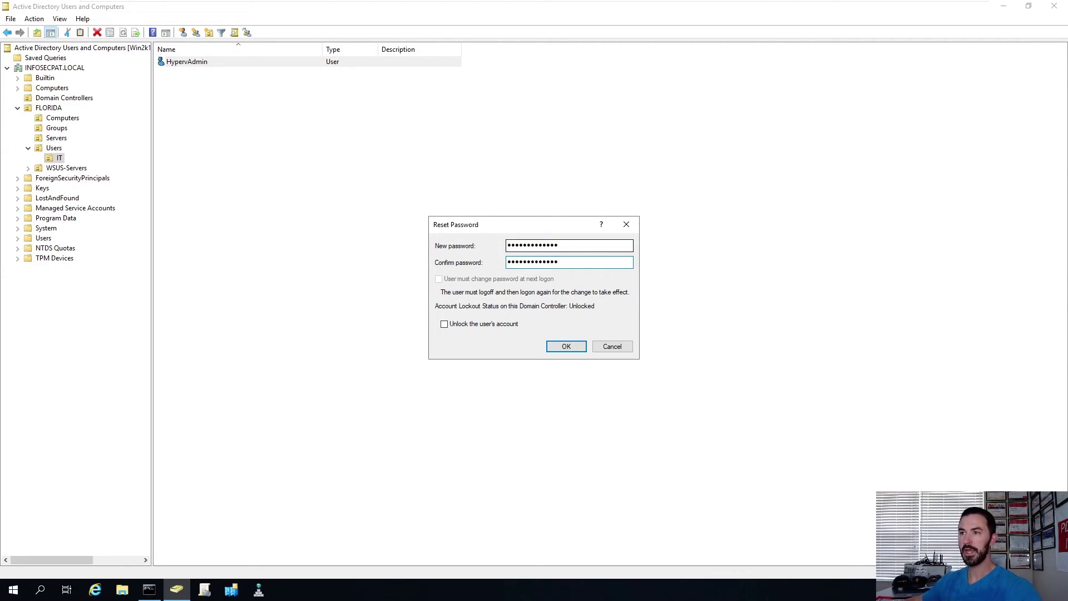
{"action": "left_click", "coordinate": [567, 348]}
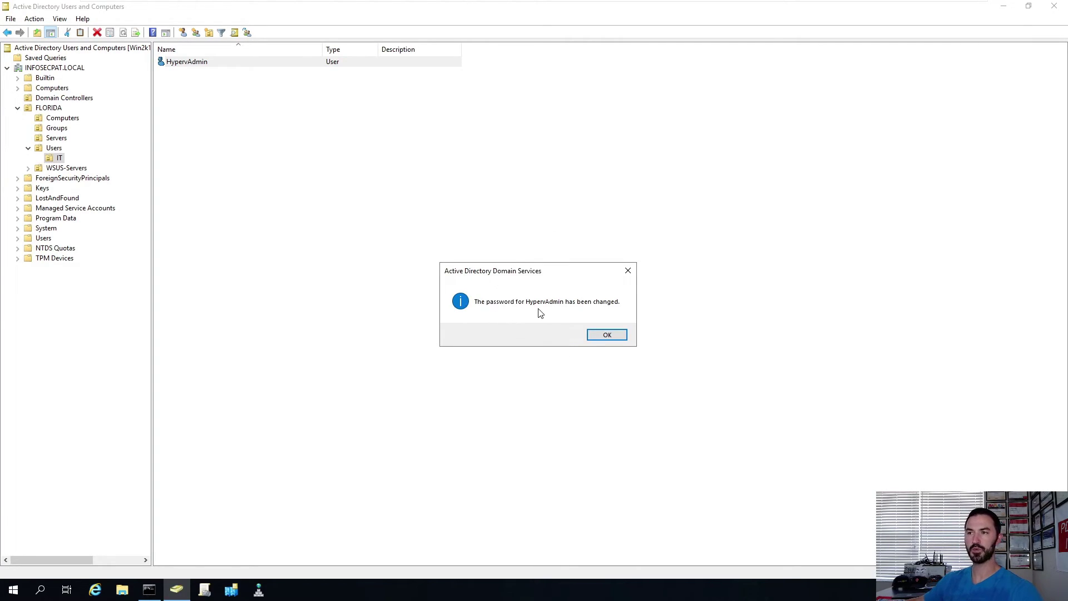
{"action": "left_click", "coordinate": [608, 335]}
{"action": "right_click", "coordinate": [197, 60]}
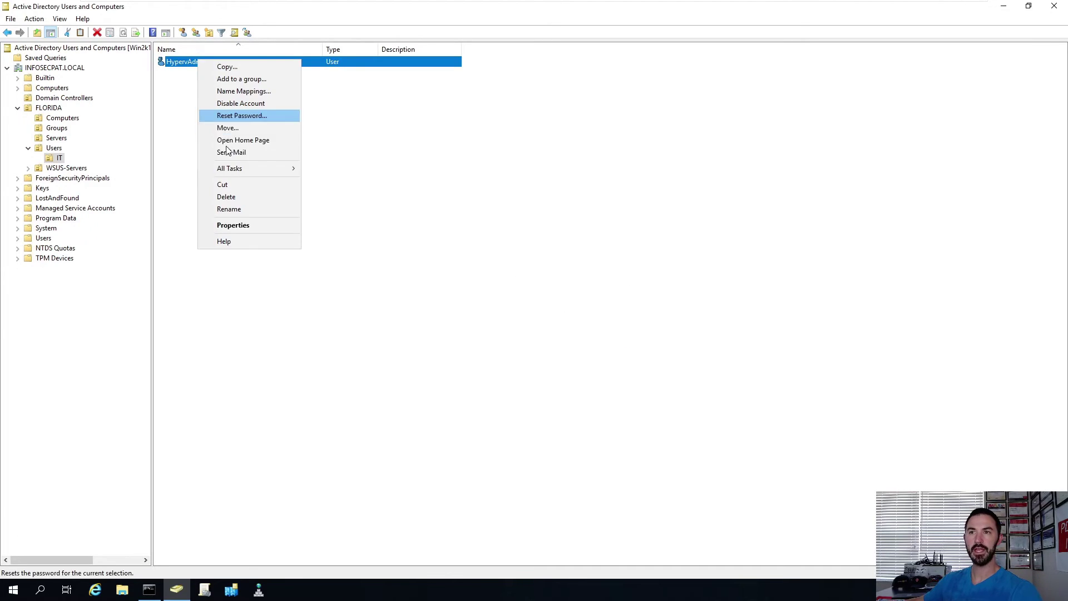
{"action": "left_click", "coordinate": [223, 226]}
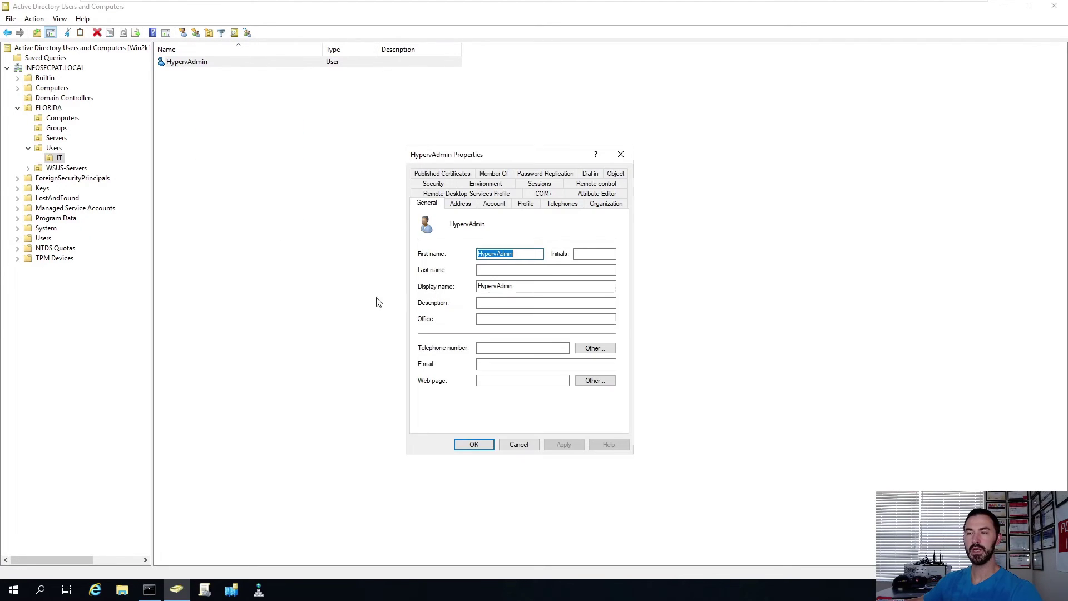
{"action": "left_click", "coordinate": [494, 204]}
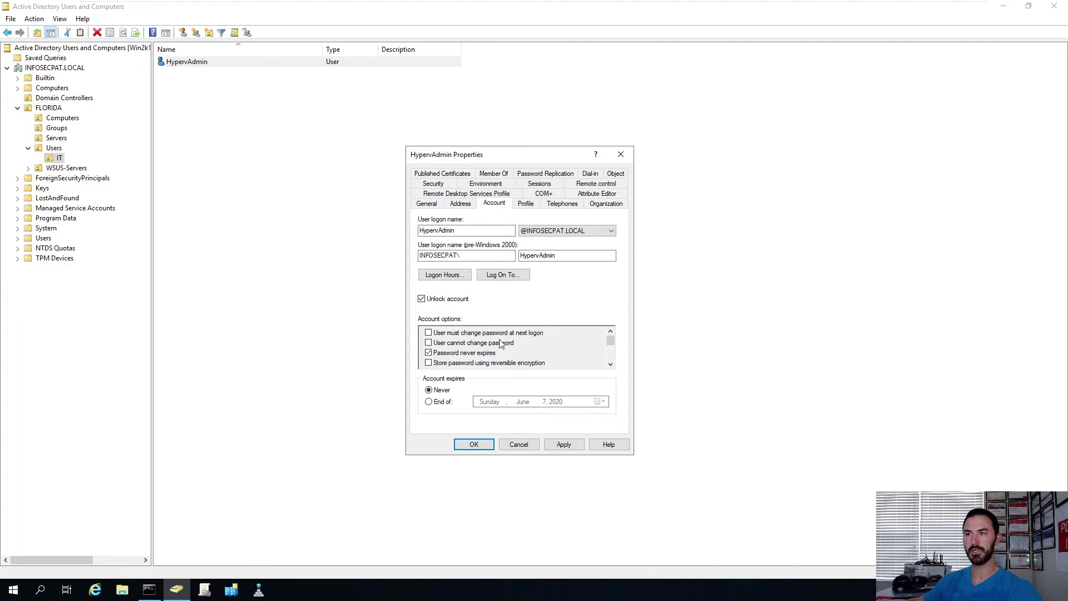
{"action": "left_click", "coordinate": [473, 444]}
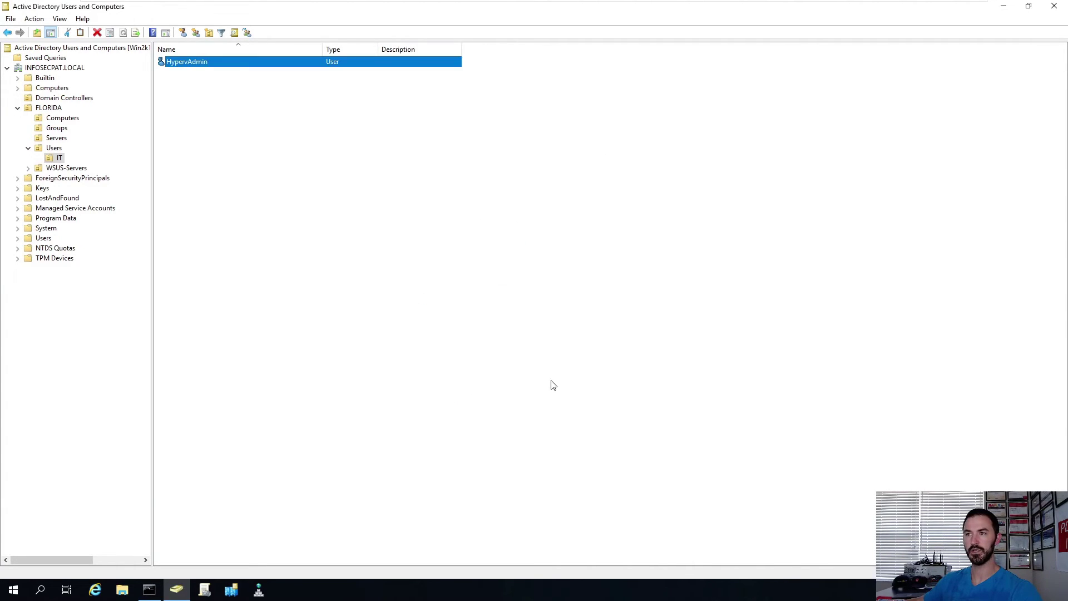
{"action": "right_click", "coordinate": [197, 61]}
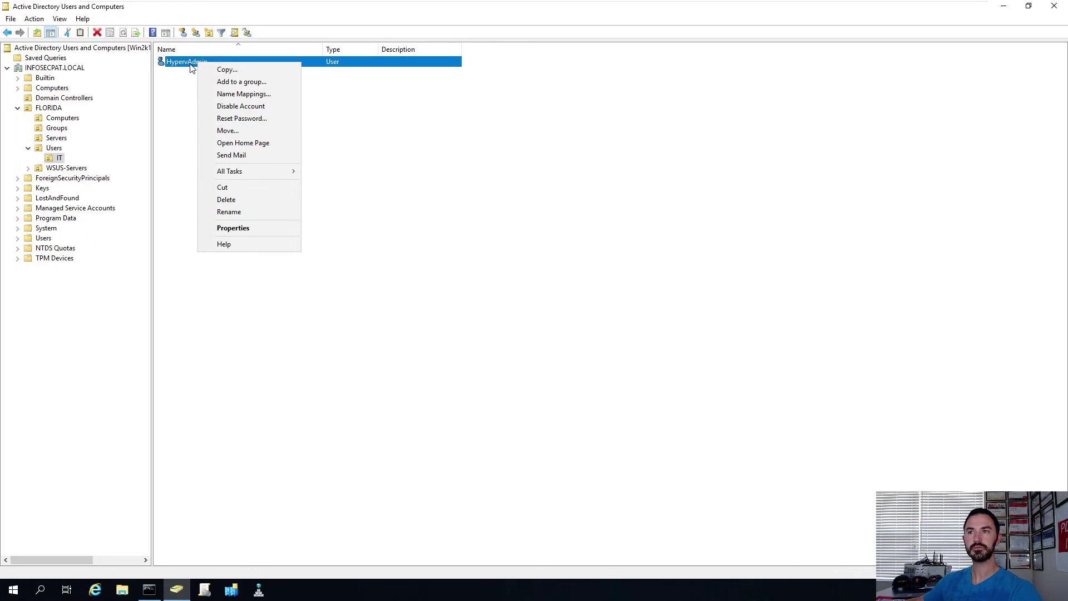
{"action": "left_click", "coordinate": [384, 326]}
{"action": "left_click", "coordinate": [412, 306]}
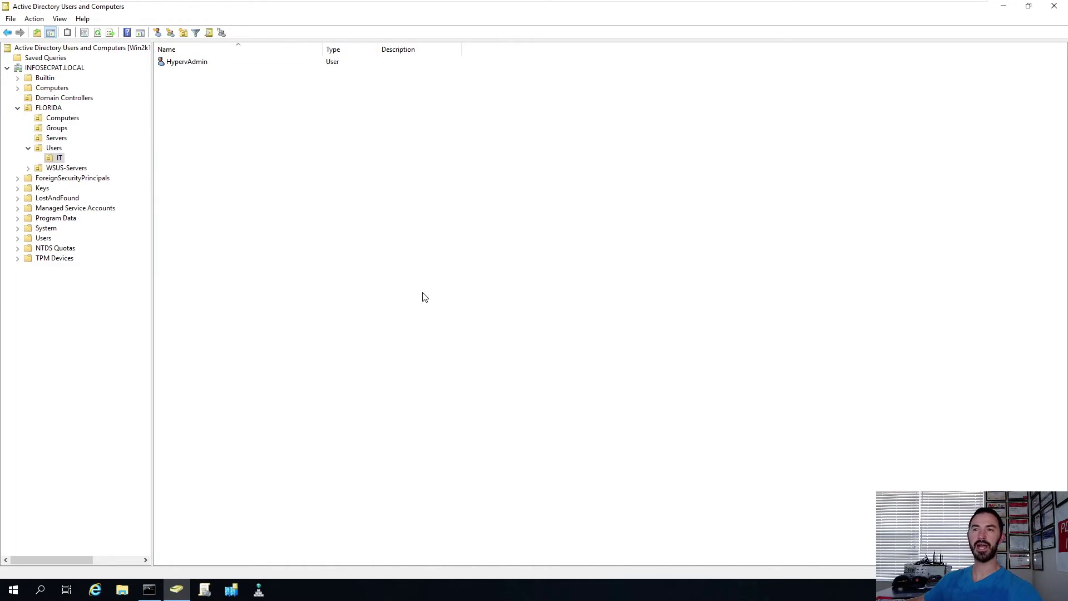
Disable User5 in FLORIDA > Users, acknowledge the confirmation, and clear the selection
{"action": "left_click", "coordinate": [56, 159]}
{"action": "left_click", "coordinate": [59, 149]}
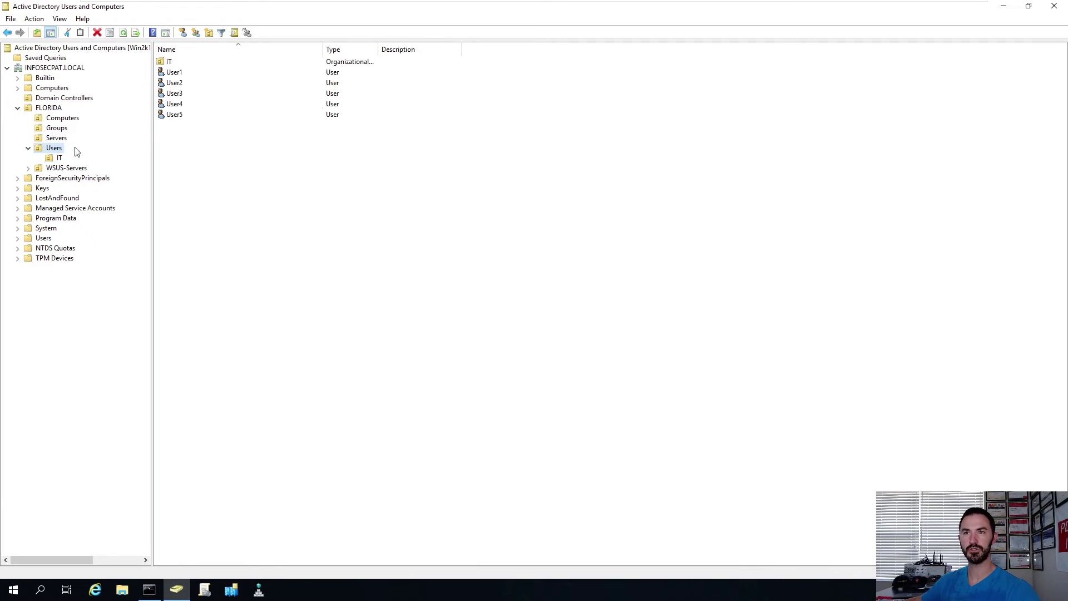
{"action": "left_click", "coordinate": [174, 115]}
{"action": "right_click", "coordinate": [173, 114]}
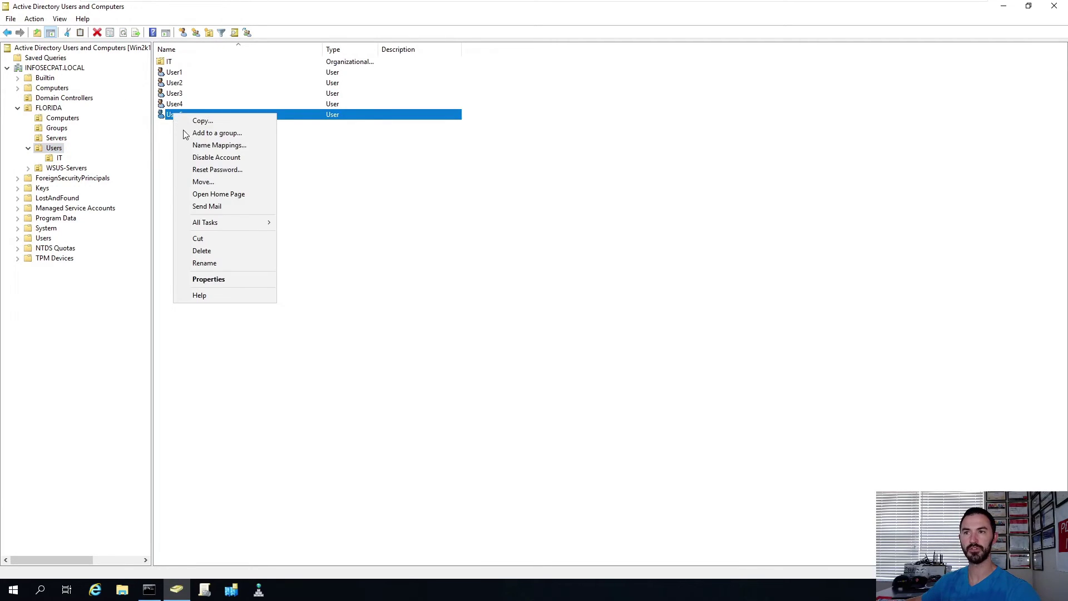
{"action": "left_click", "coordinate": [223, 158]}
{"action": "left_click", "coordinate": [581, 336]}
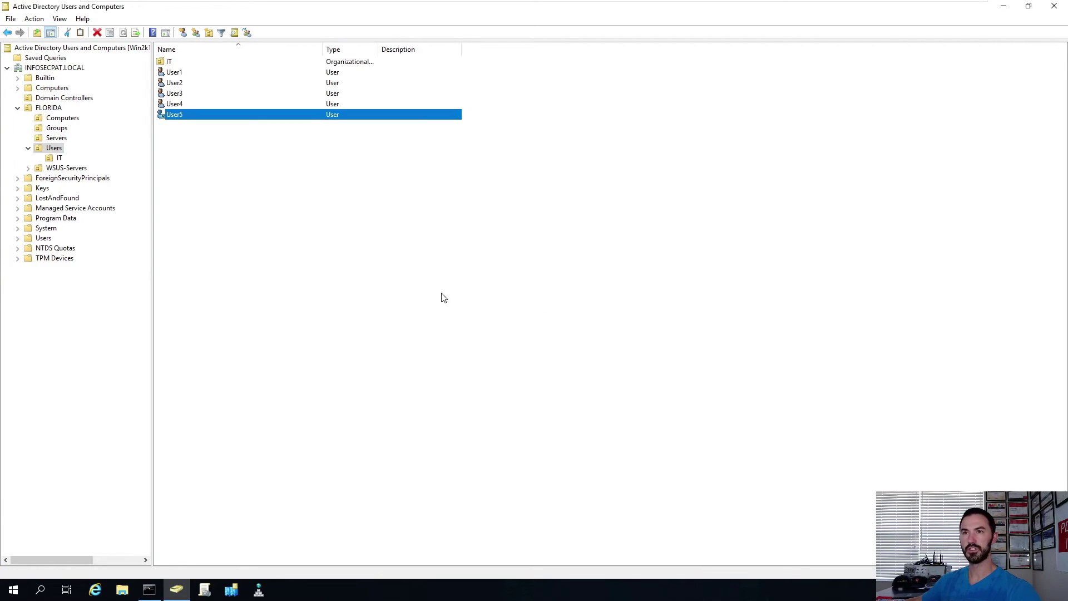
{"action": "left_click", "coordinate": [199, 156]}
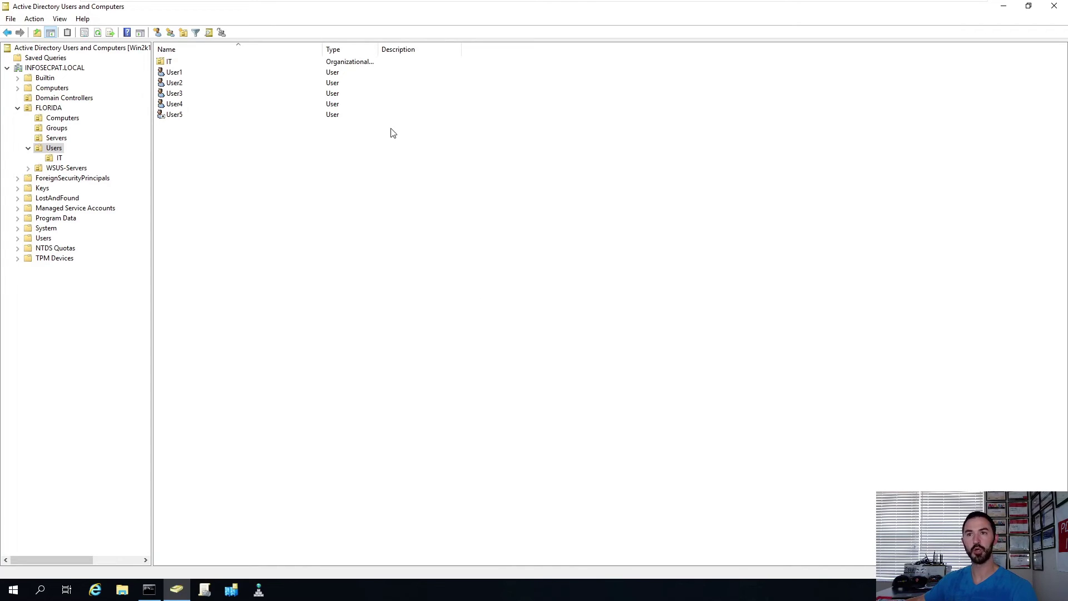
Exit full screen and show Win10-Client01's summary: powered off, 4 GB memory, 2 processors, 60 GB disk
{"action": "mouse_move", "coordinate": [896, 3]}
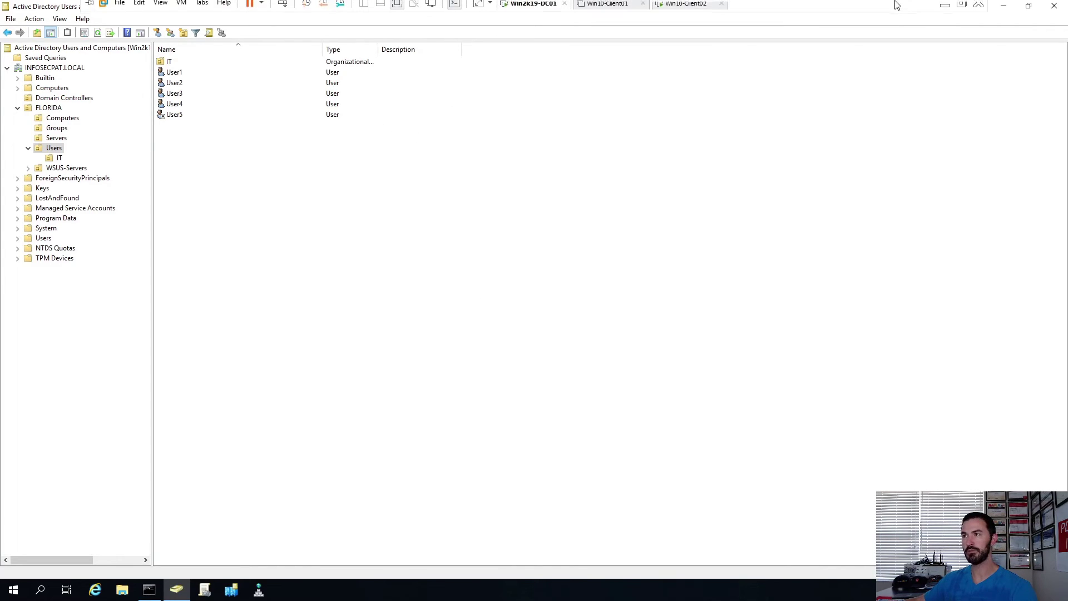
{"action": "left_click", "coordinate": [960, 10]}
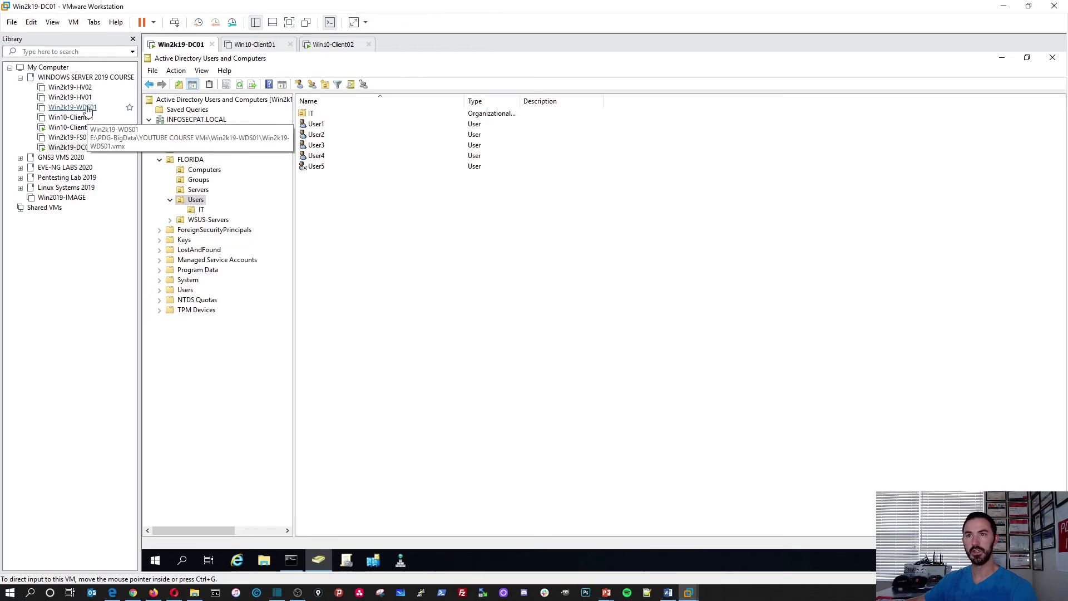
{"action": "left_click", "coordinate": [82, 118]}
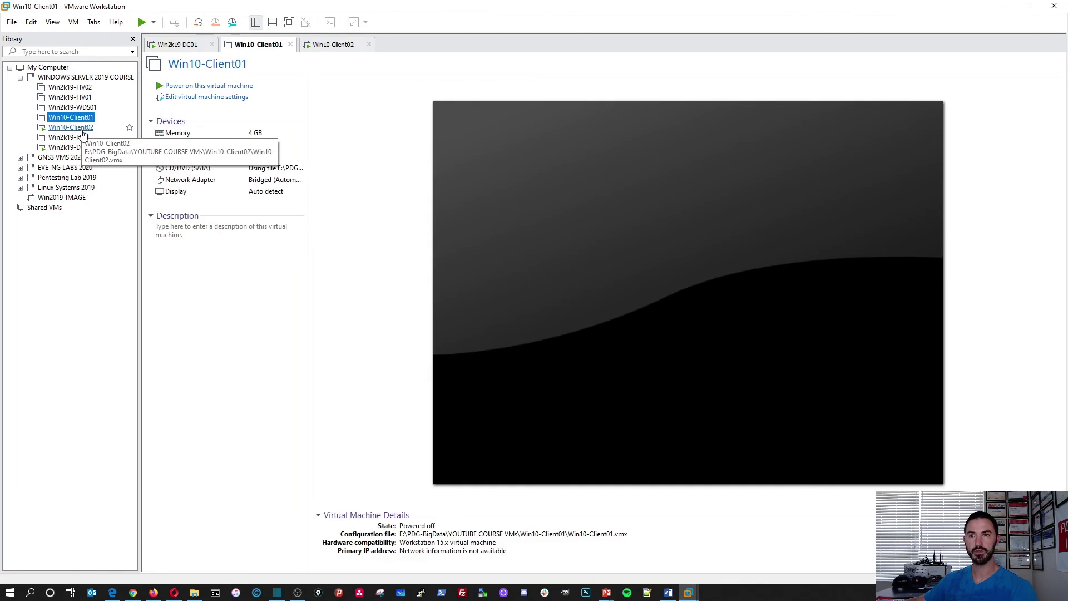
{"action": "left_click", "coordinate": [84, 128]}
{"action": "left_click", "coordinate": [255, 45]}
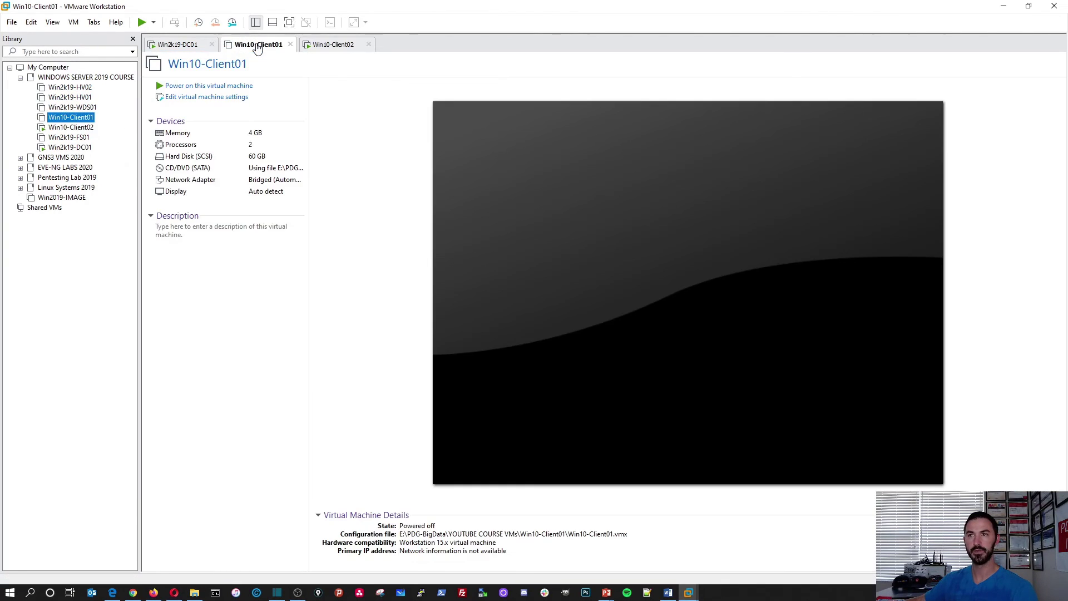